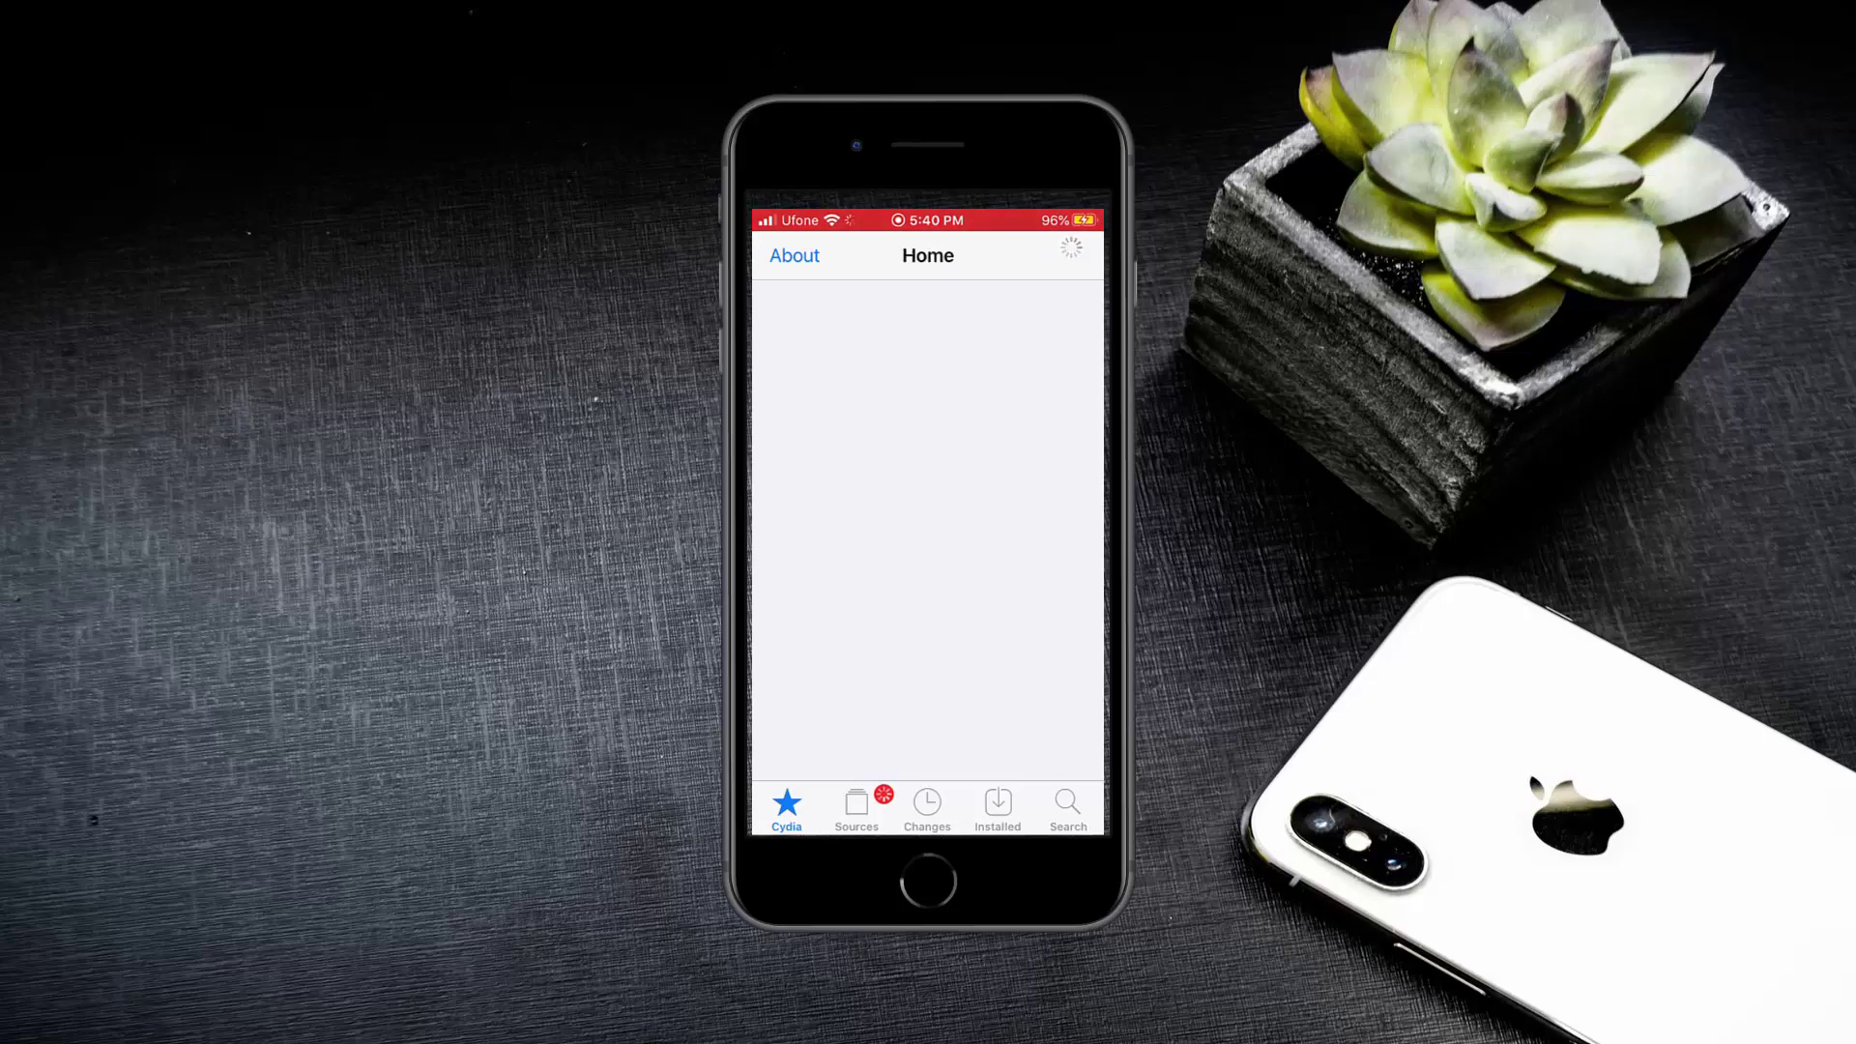
Look through Cydia's Sources, Changes and Installed pages, then return to the Cydia home page.
scroll(928, 503, down, 10)
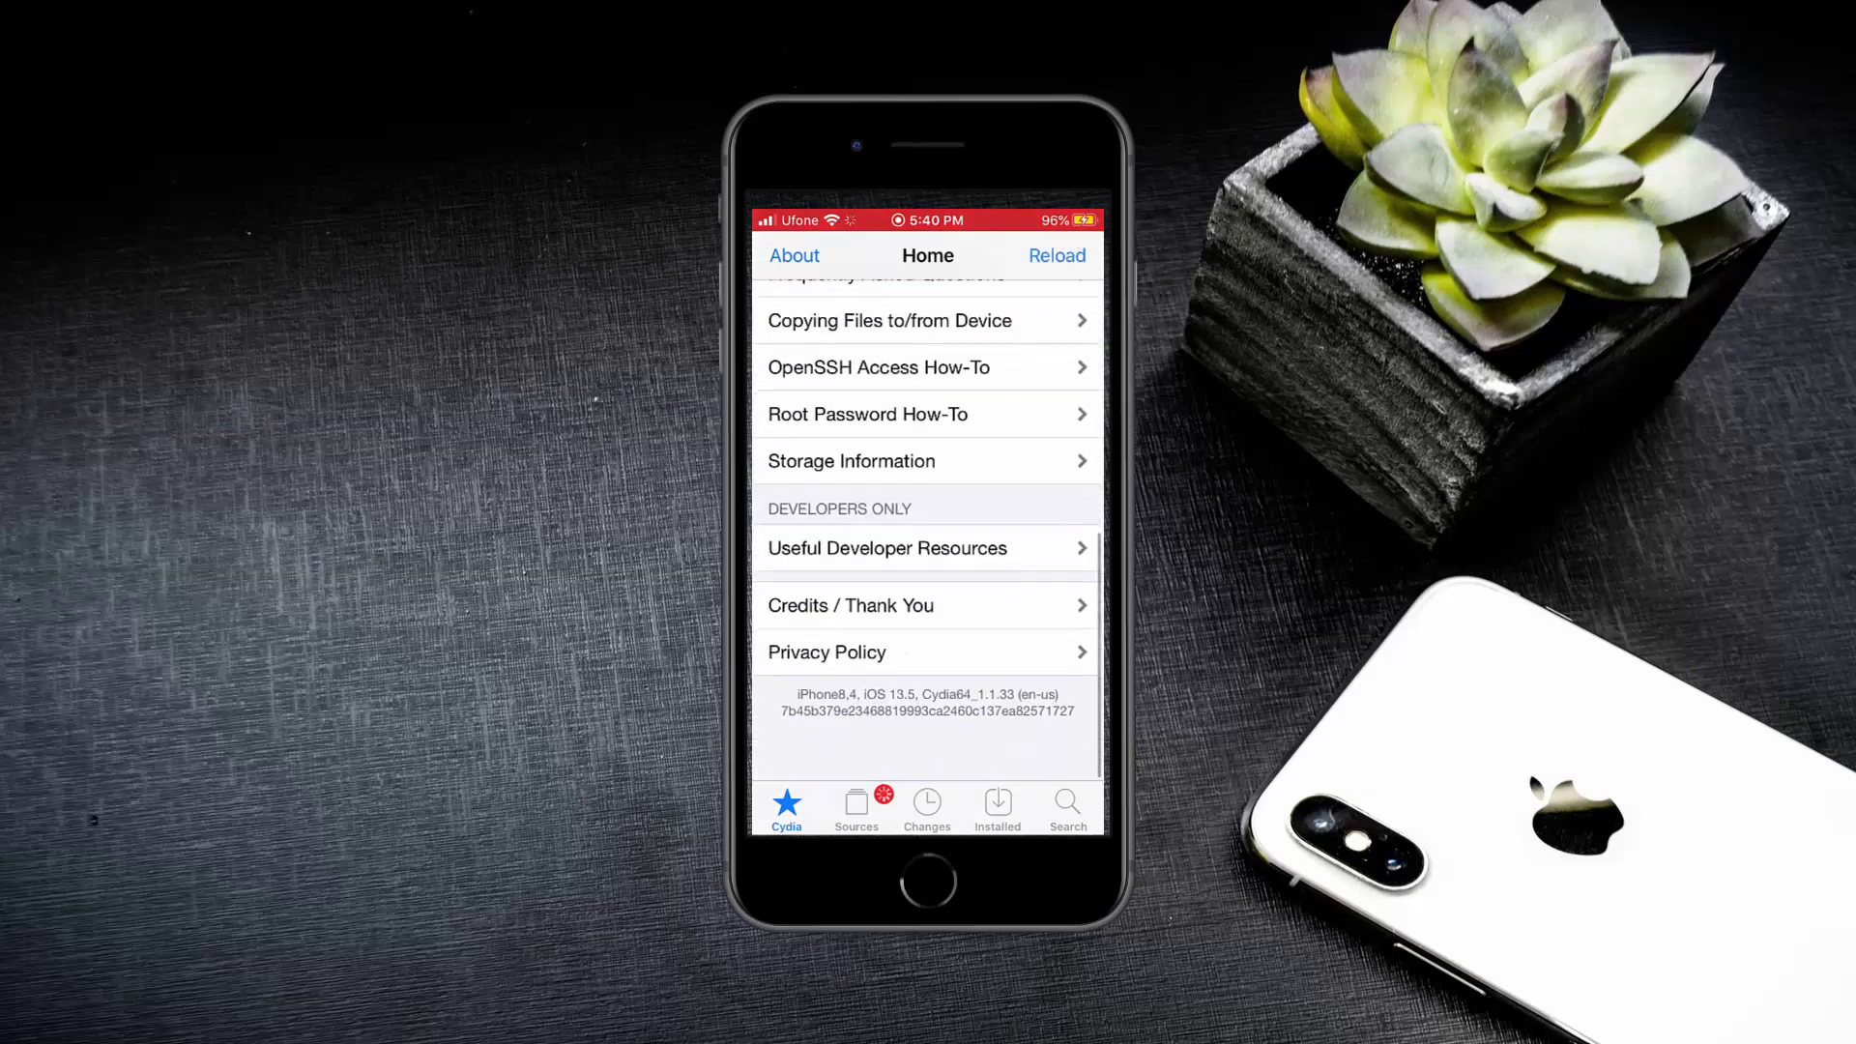
scroll(929, 512, up, 10)
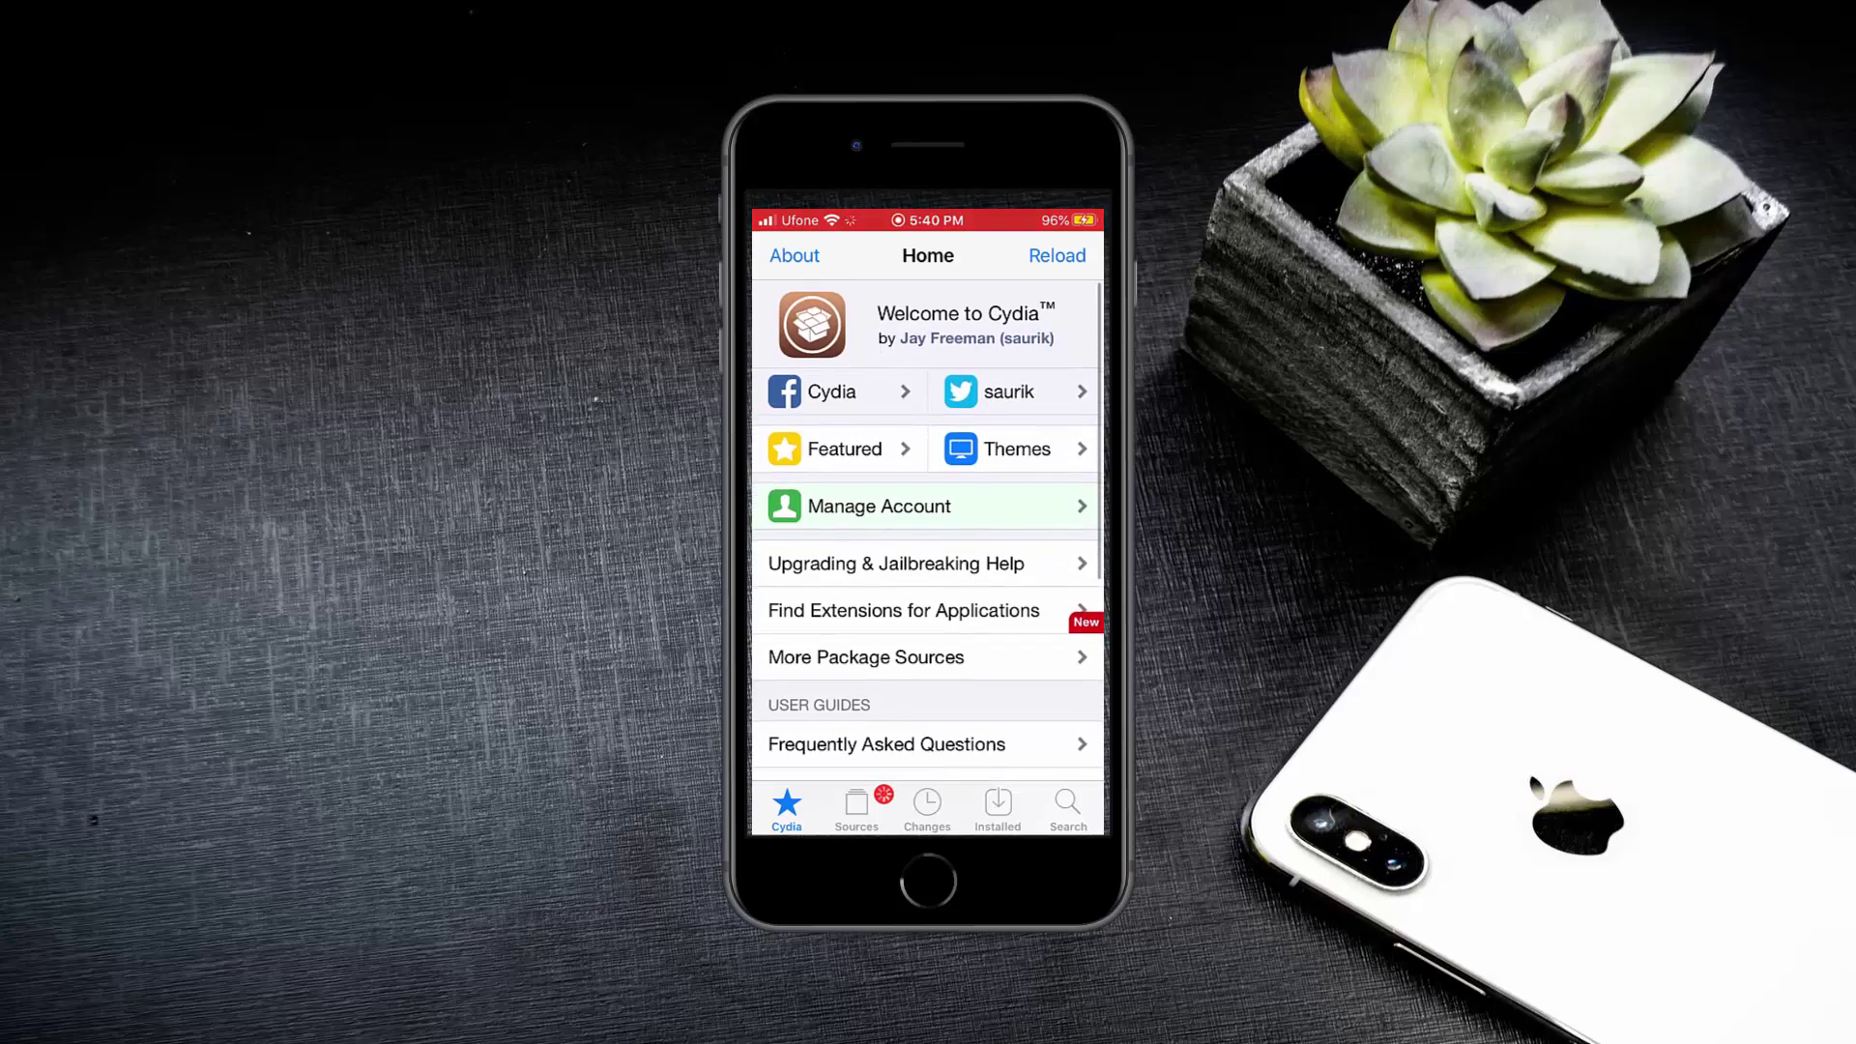
click(856, 807)
click(927, 807)
click(998, 807)
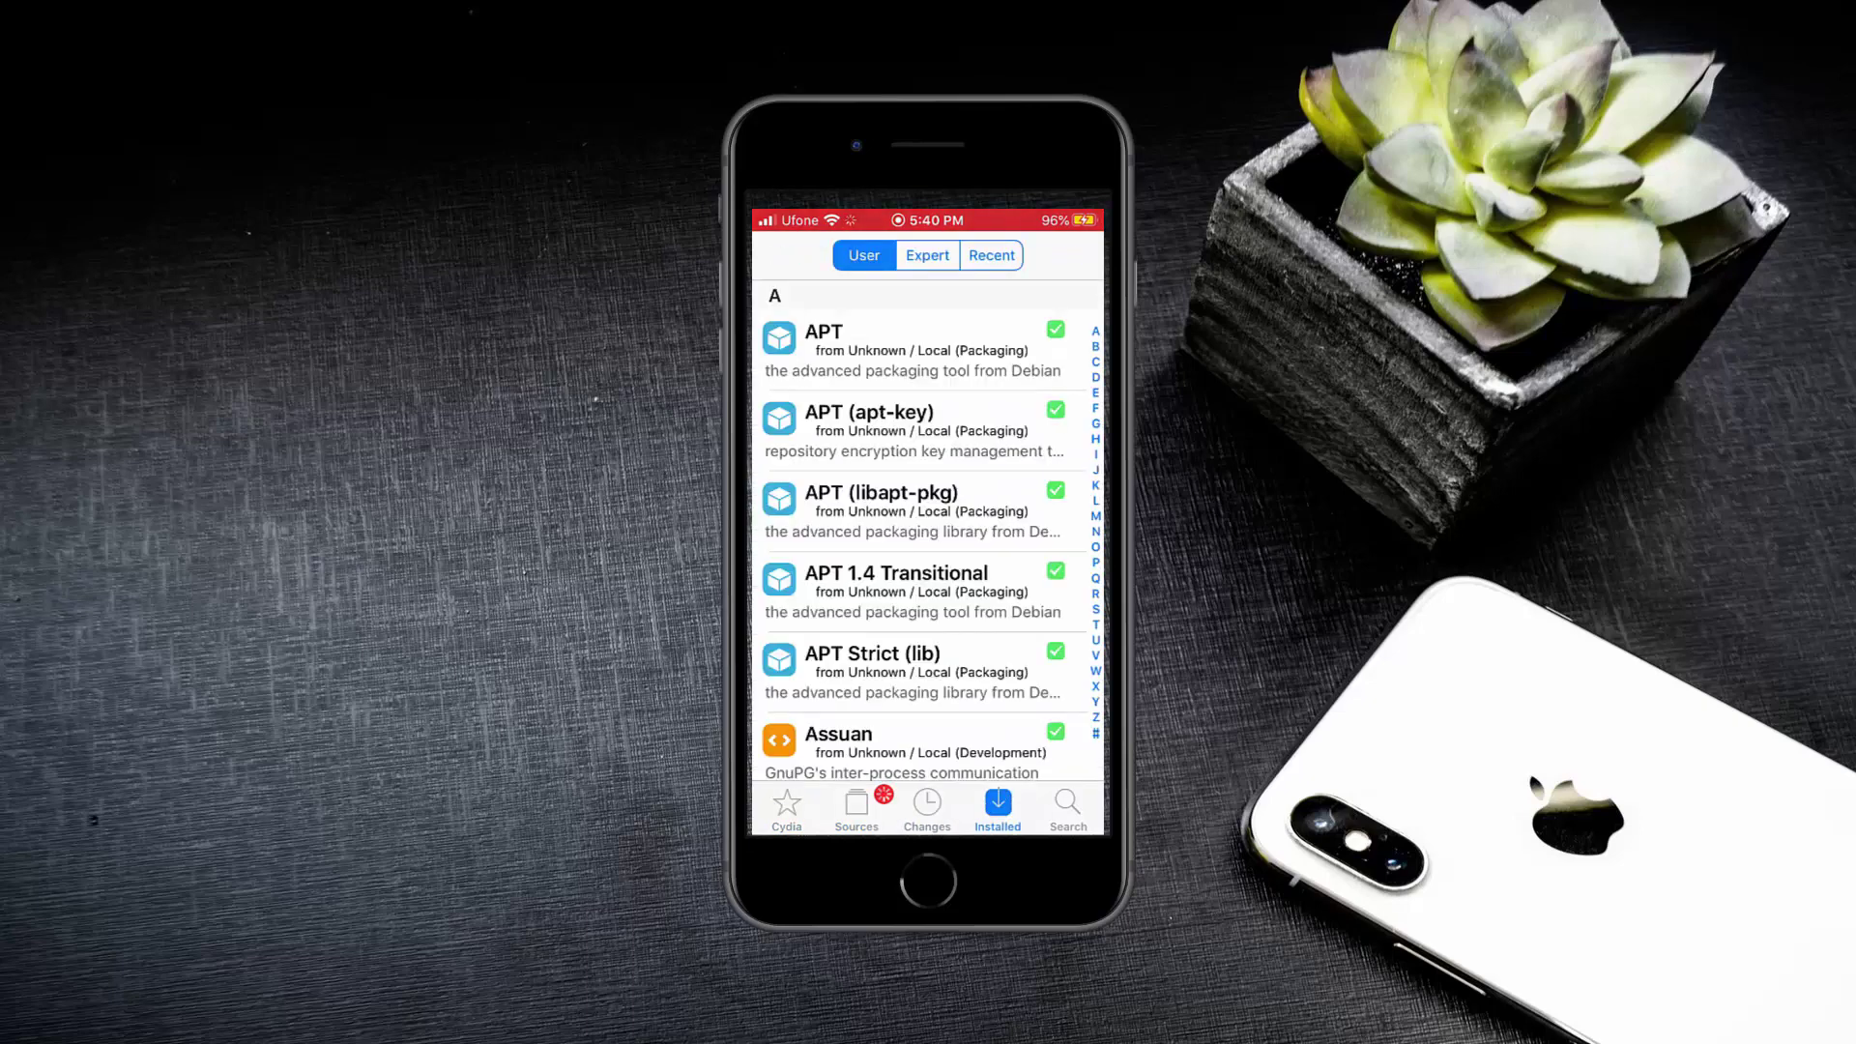
click(787, 807)
scroll(928, 512, down, 10)
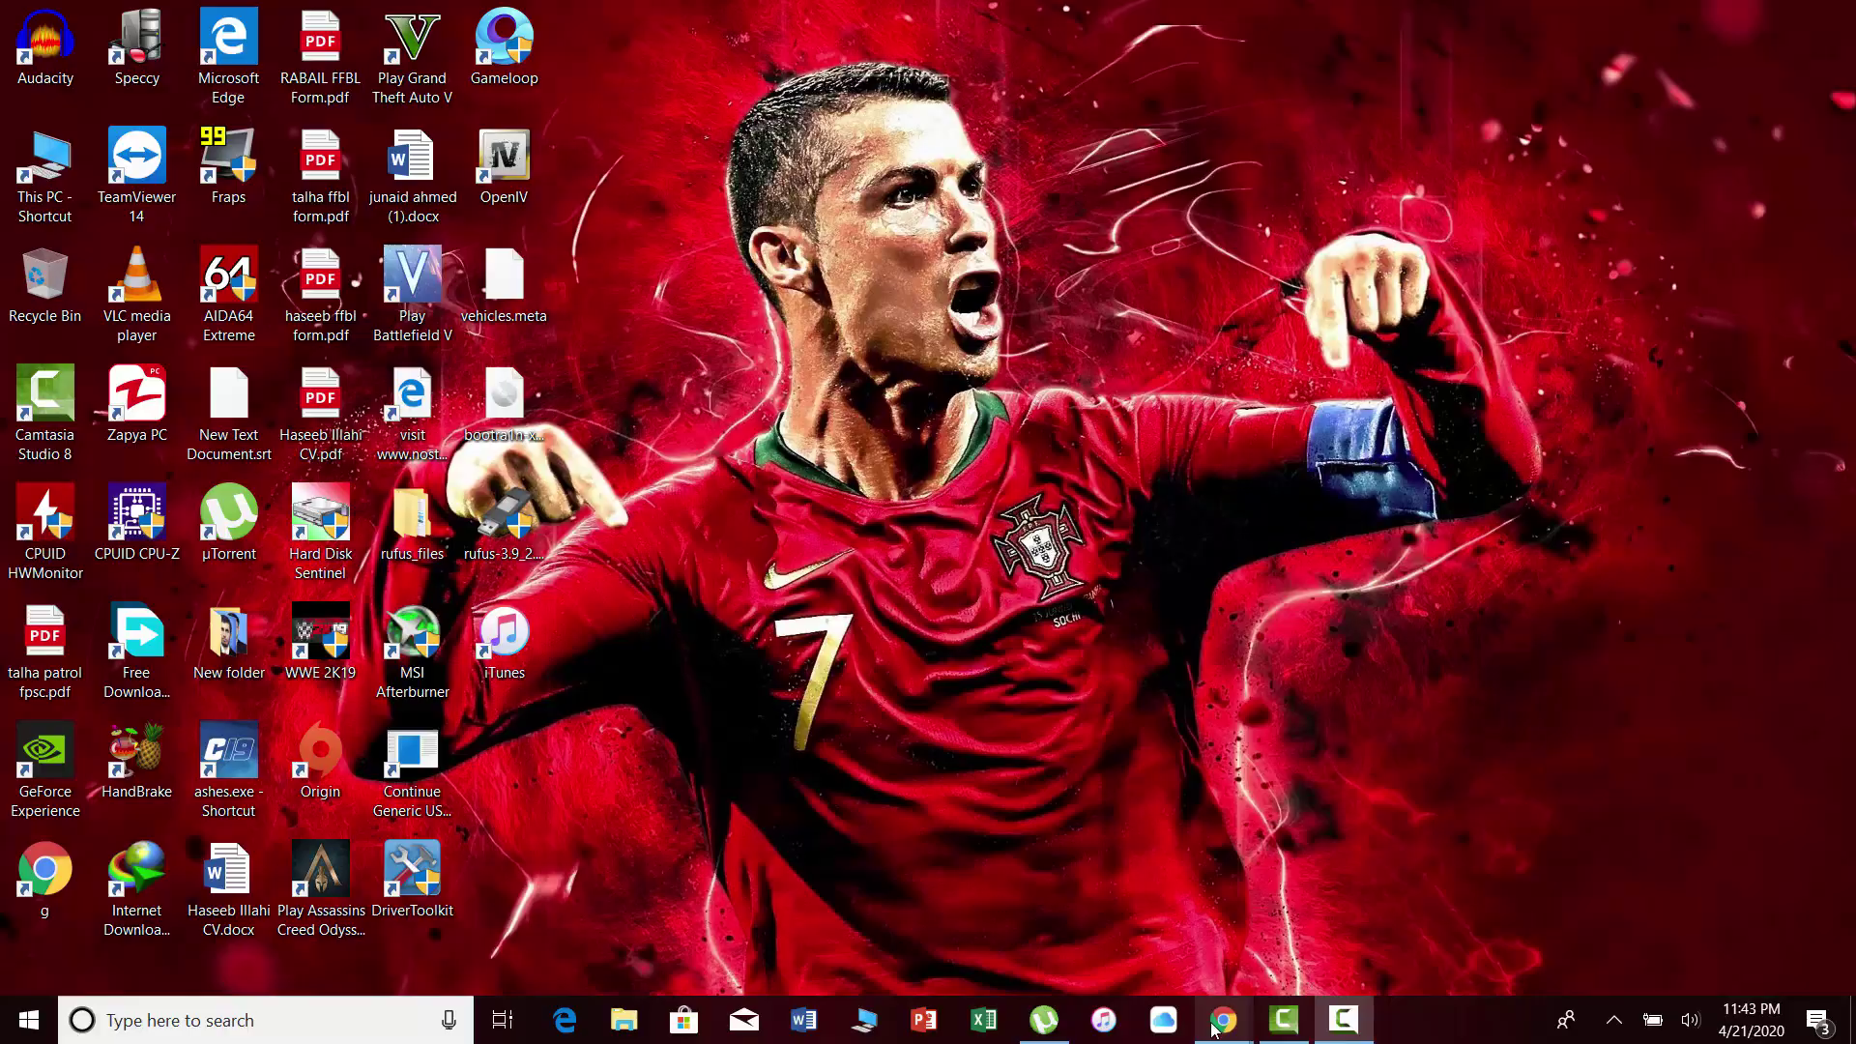
In Chrome's new tab, type 'alt' and load the Welcome to AltStore suggestion at altstore.io.
mouse_move(1223, 1023)
click(1278, 964)
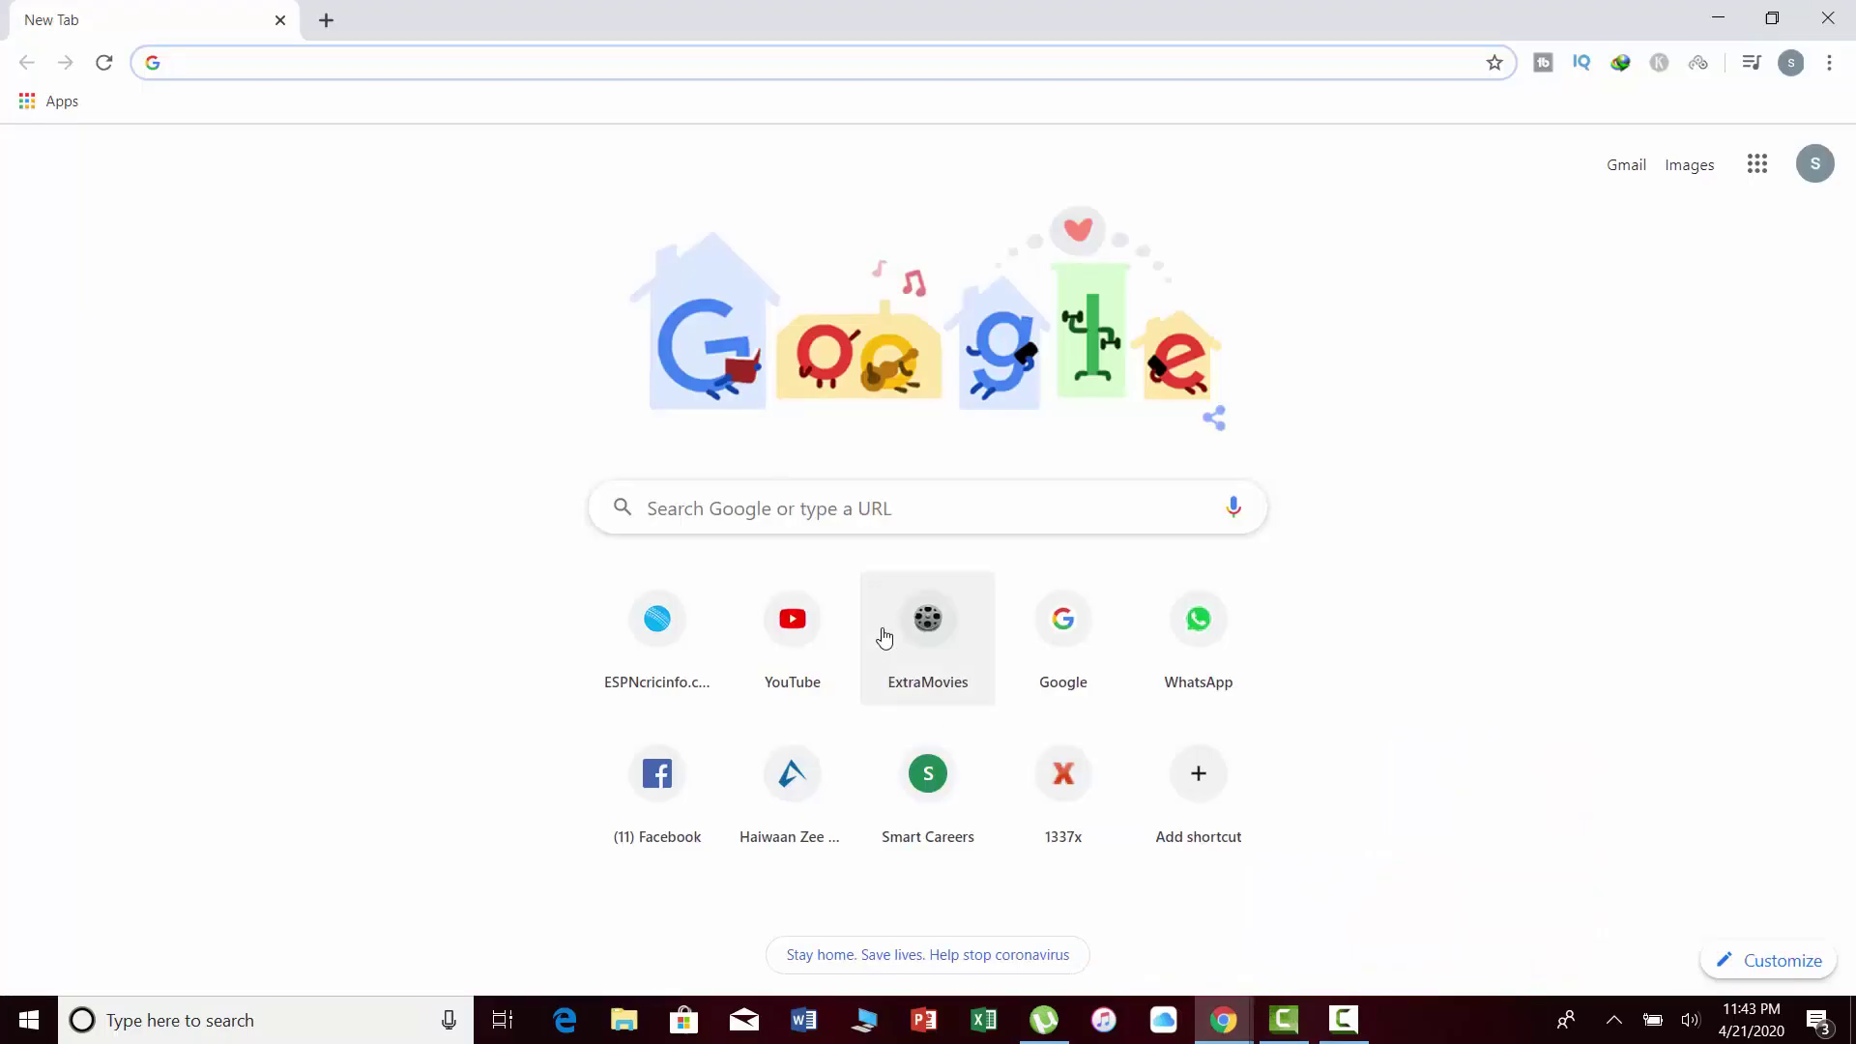
text(a)
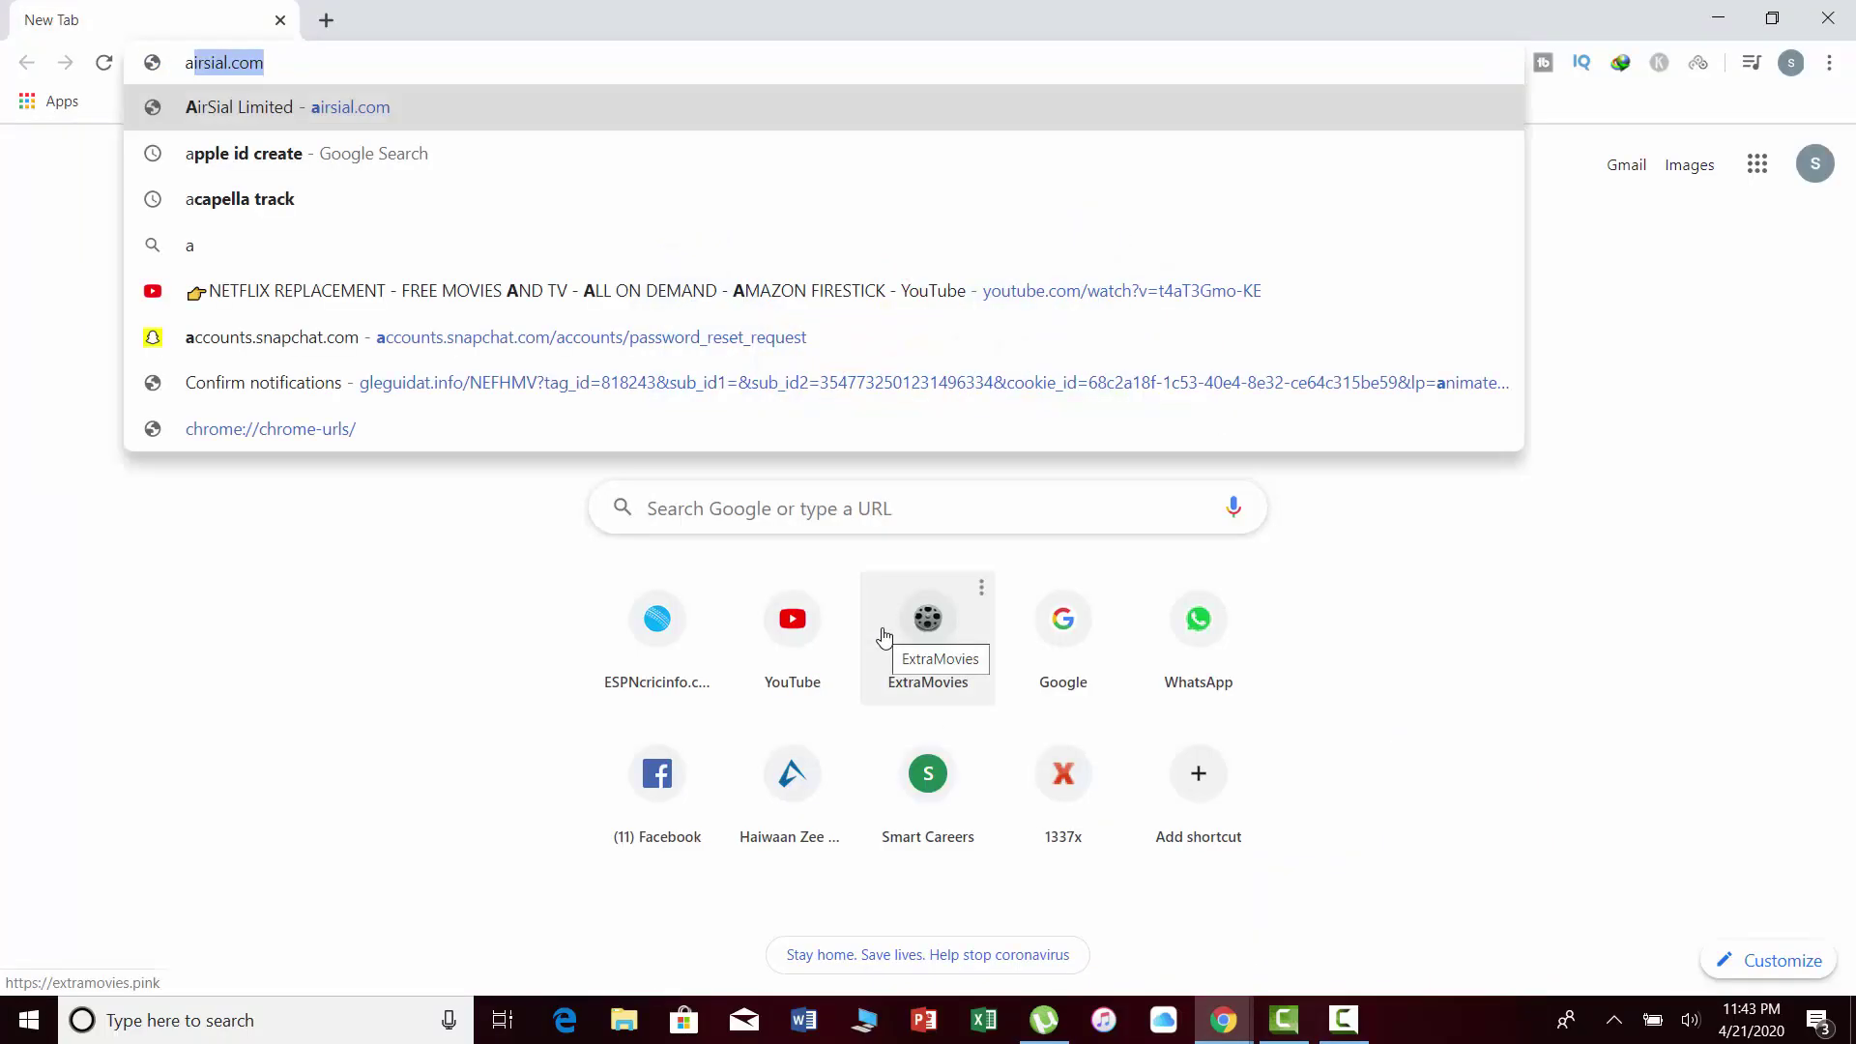
text(lt)
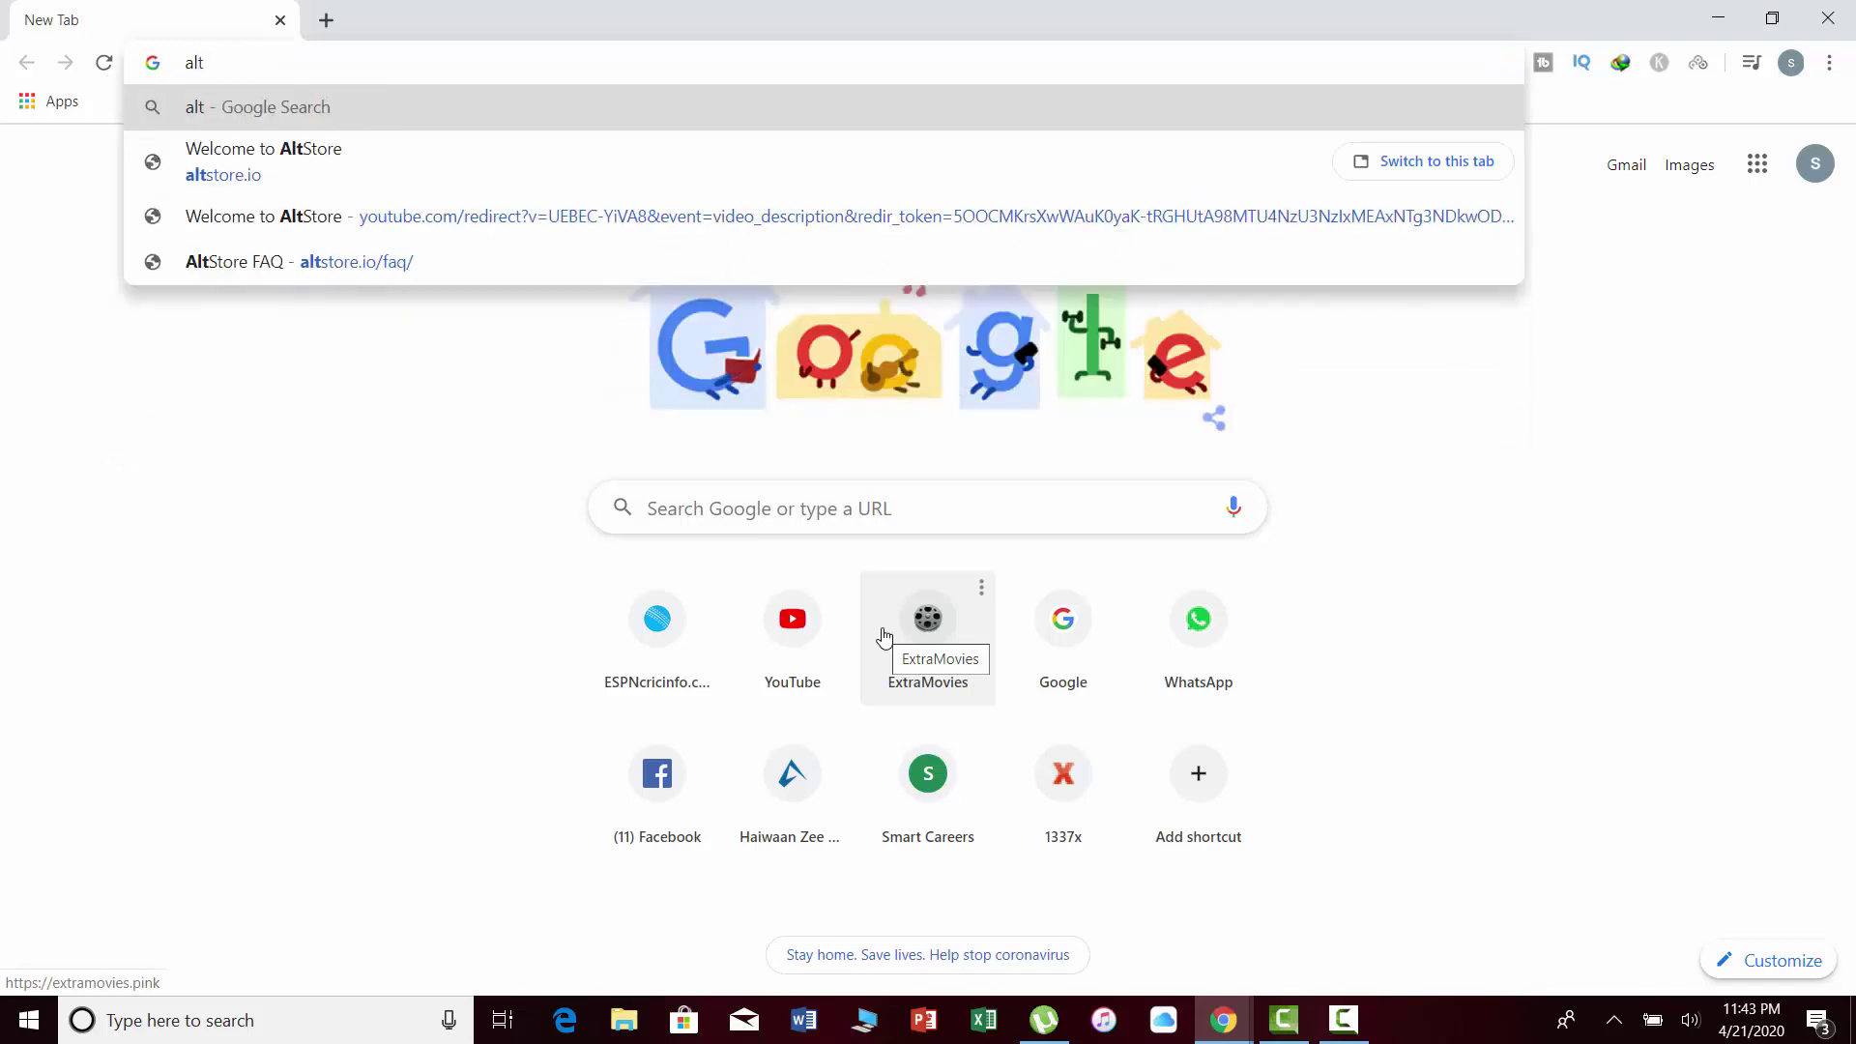
key(Down)
key(Return)
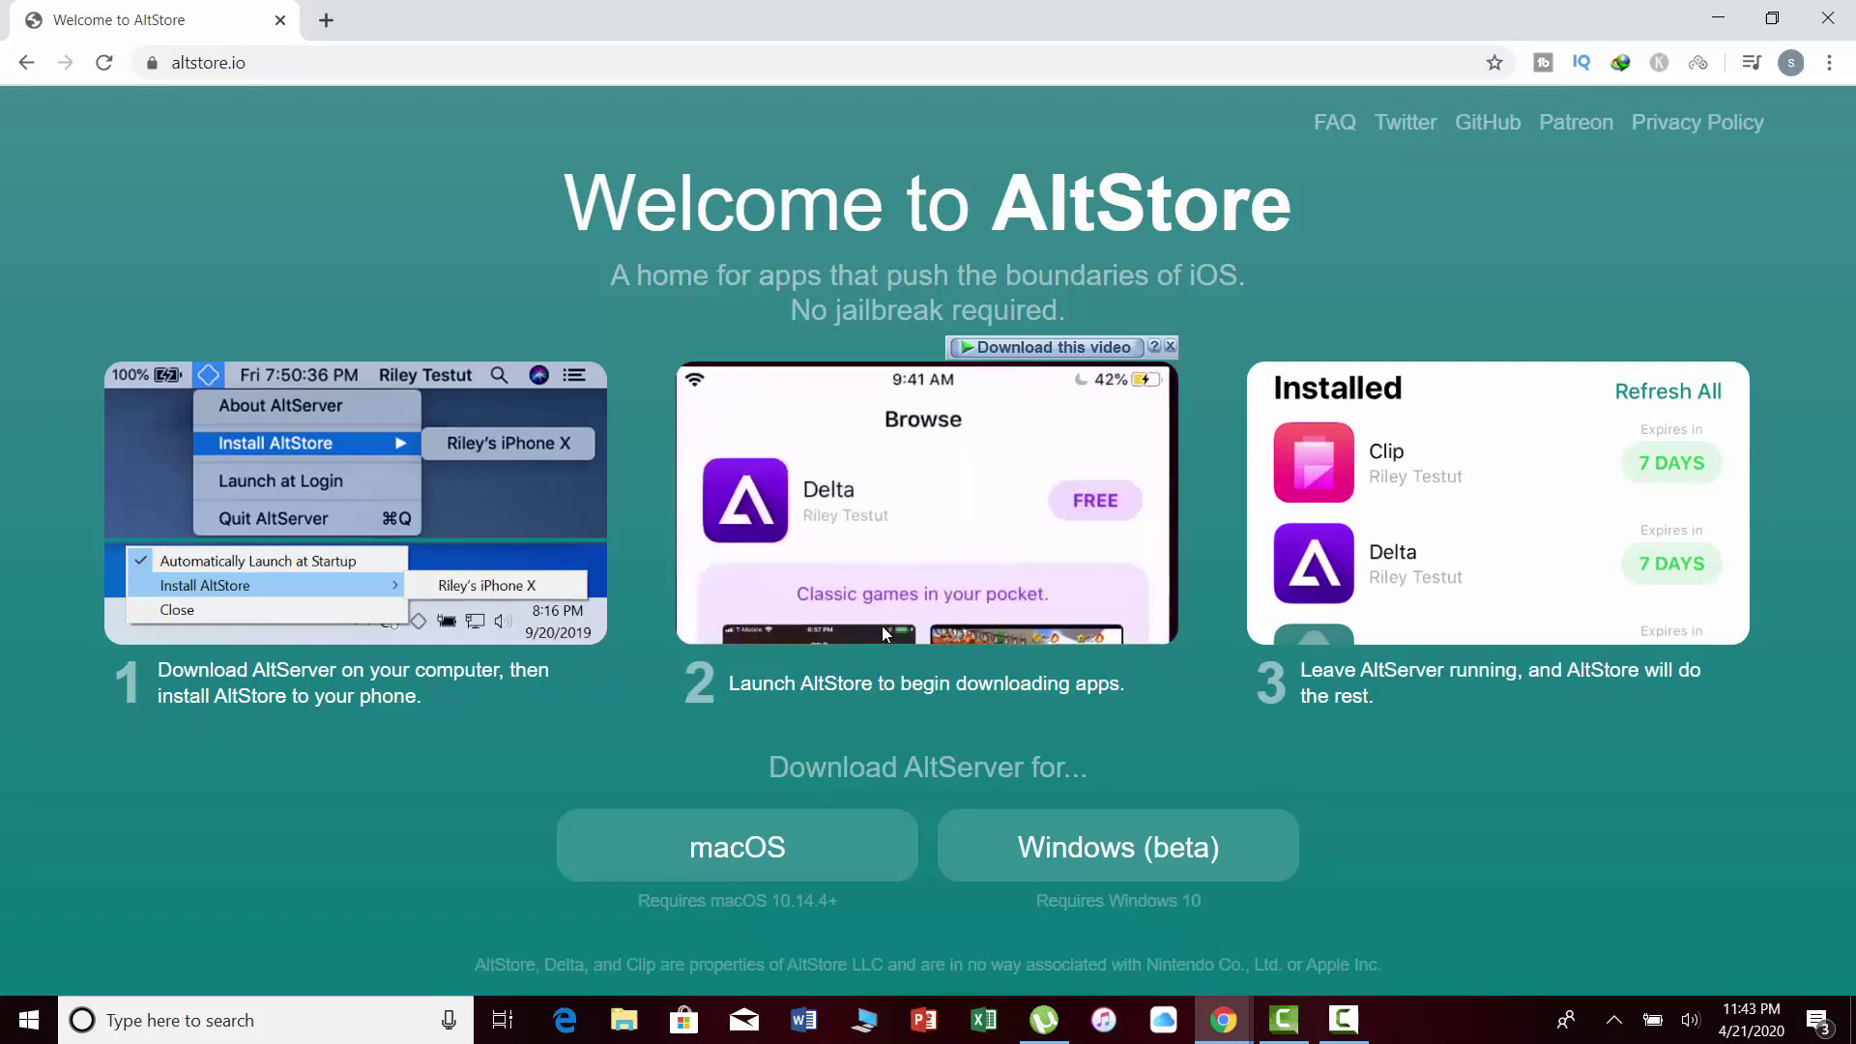
Download the Windows (beta) altinstaller.zip with Internet Download Manager, saving it to the Desktop.
click(1088, 854)
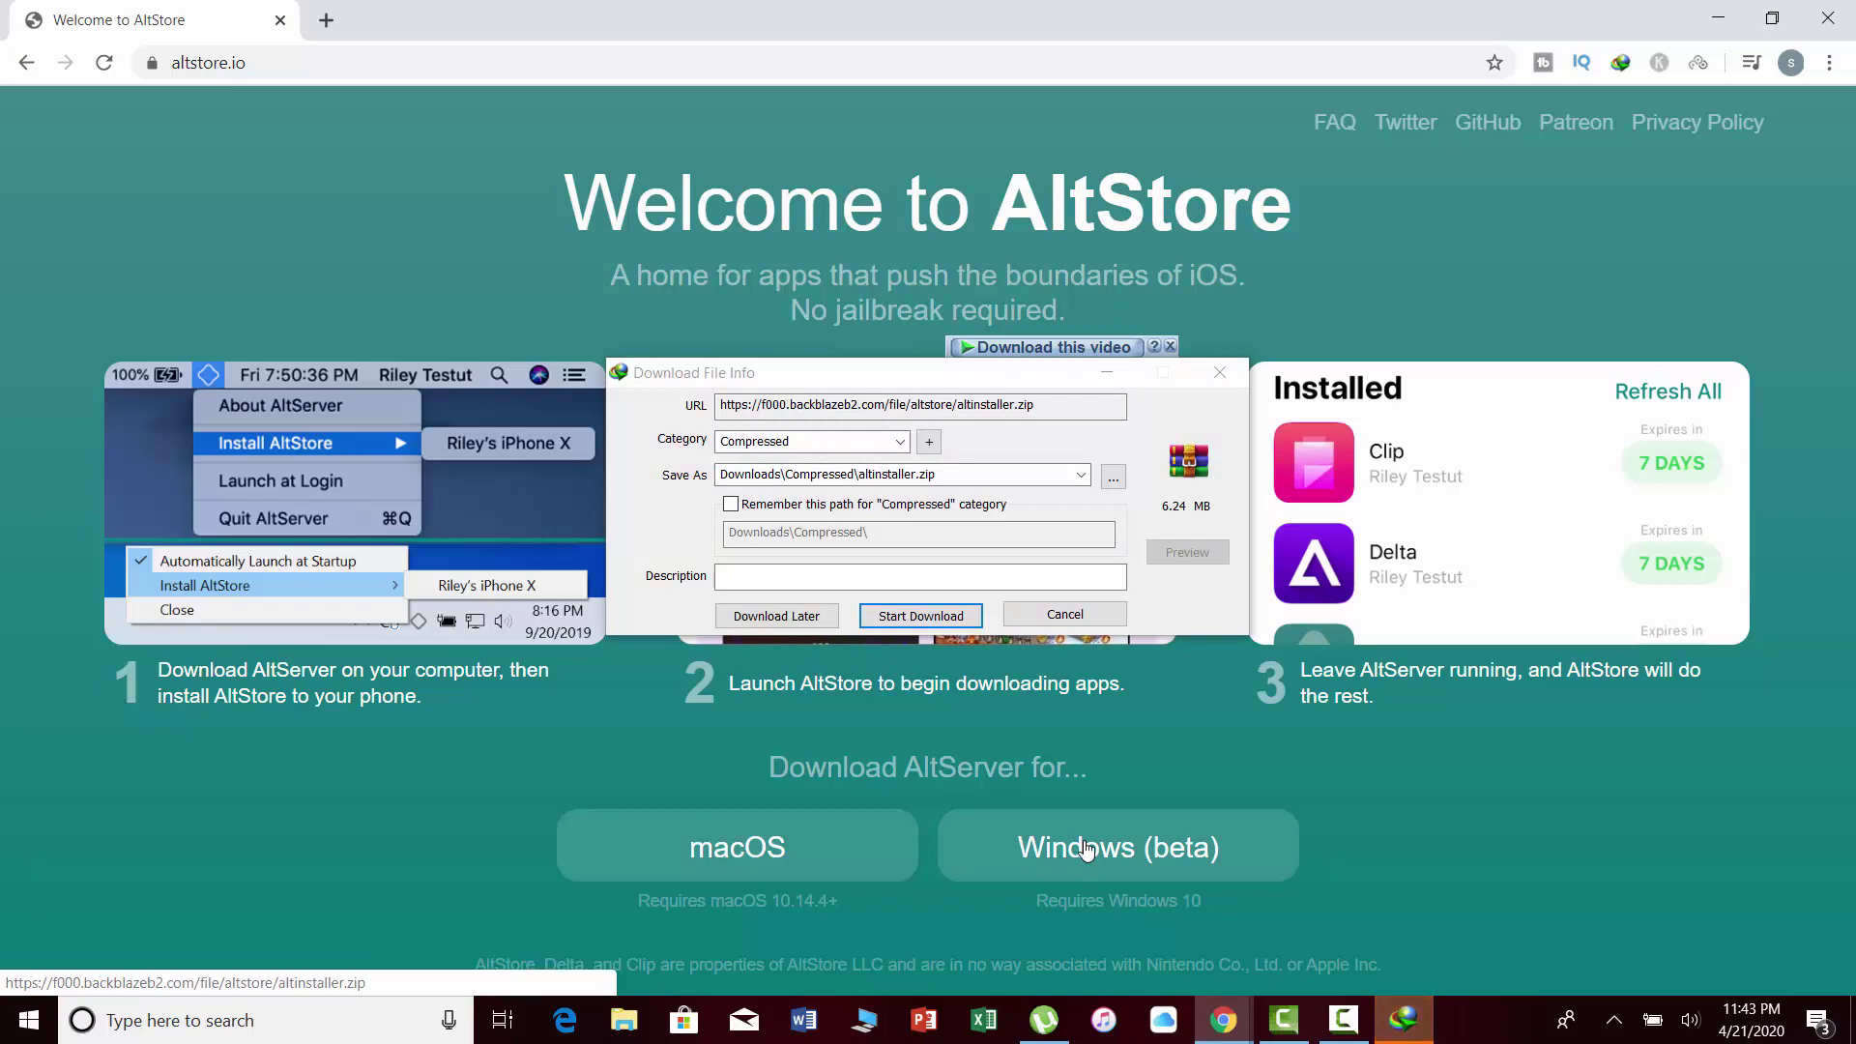
click(1113, 477)
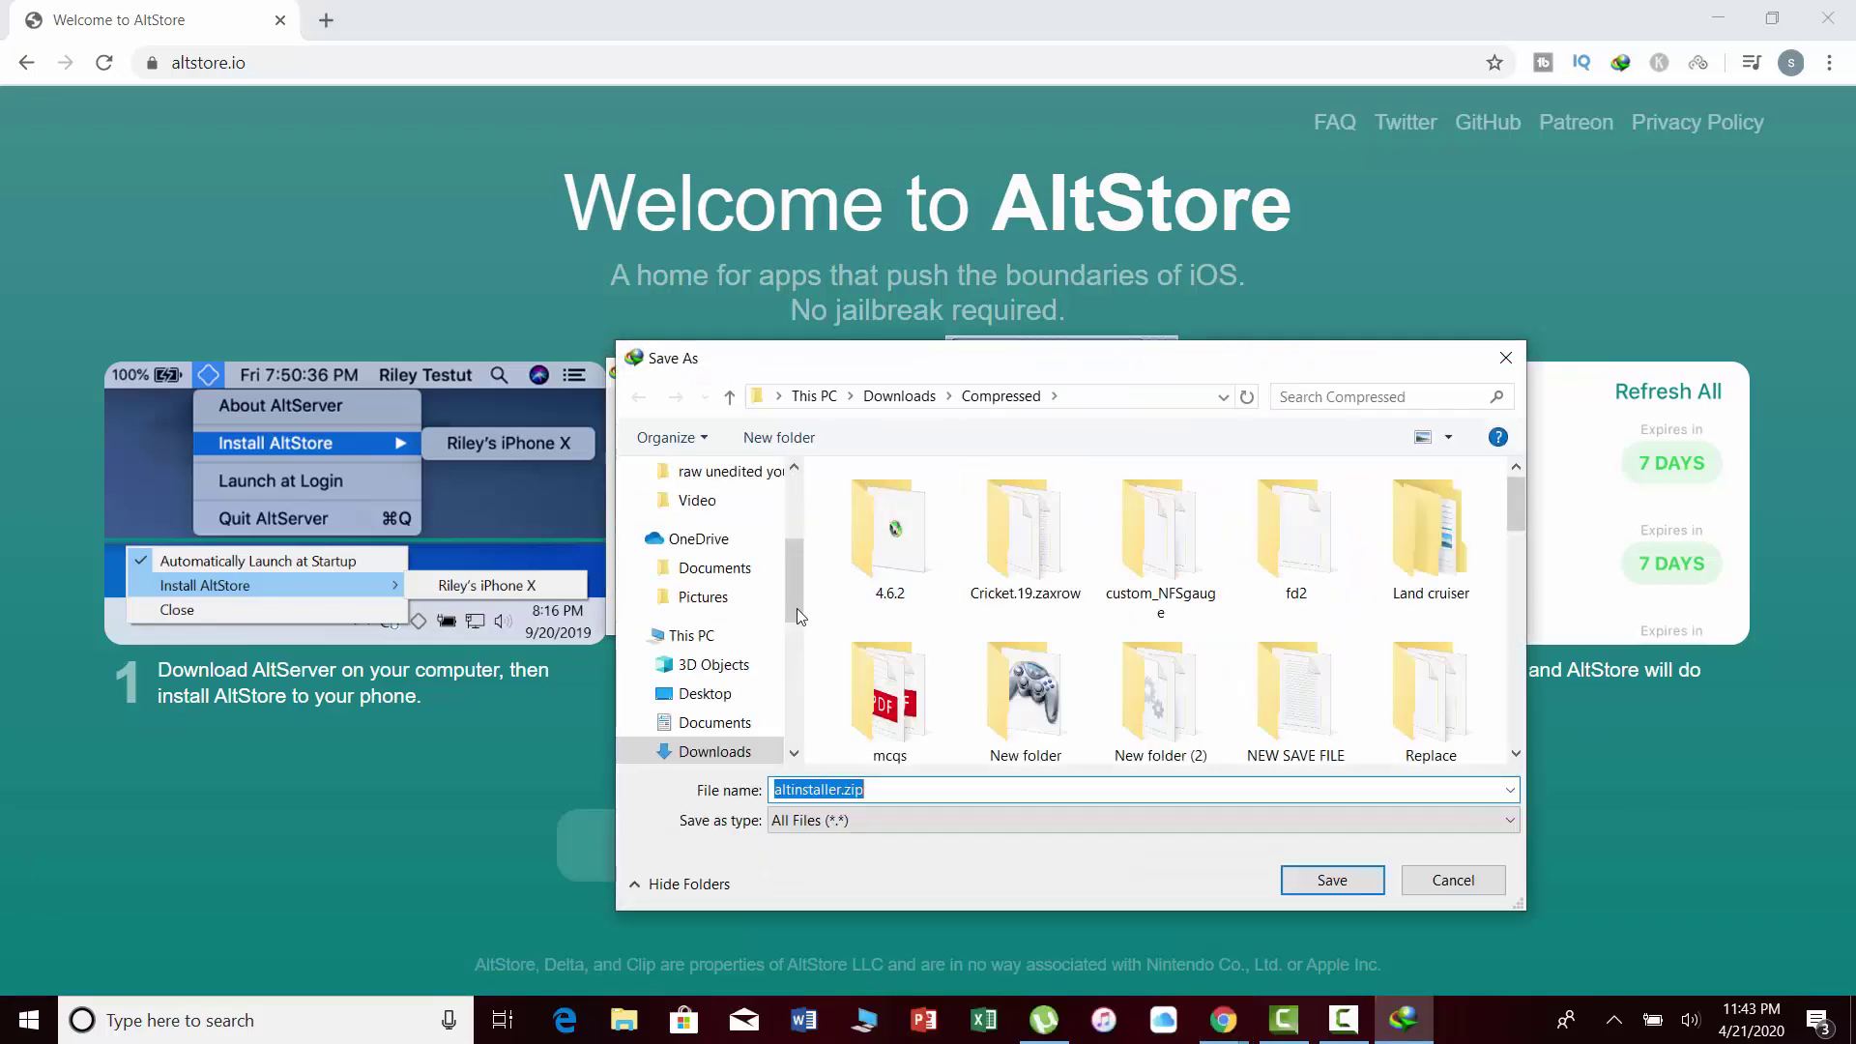
scroll(737, 568, up, 1)
scroll(738, 567, up, 2)
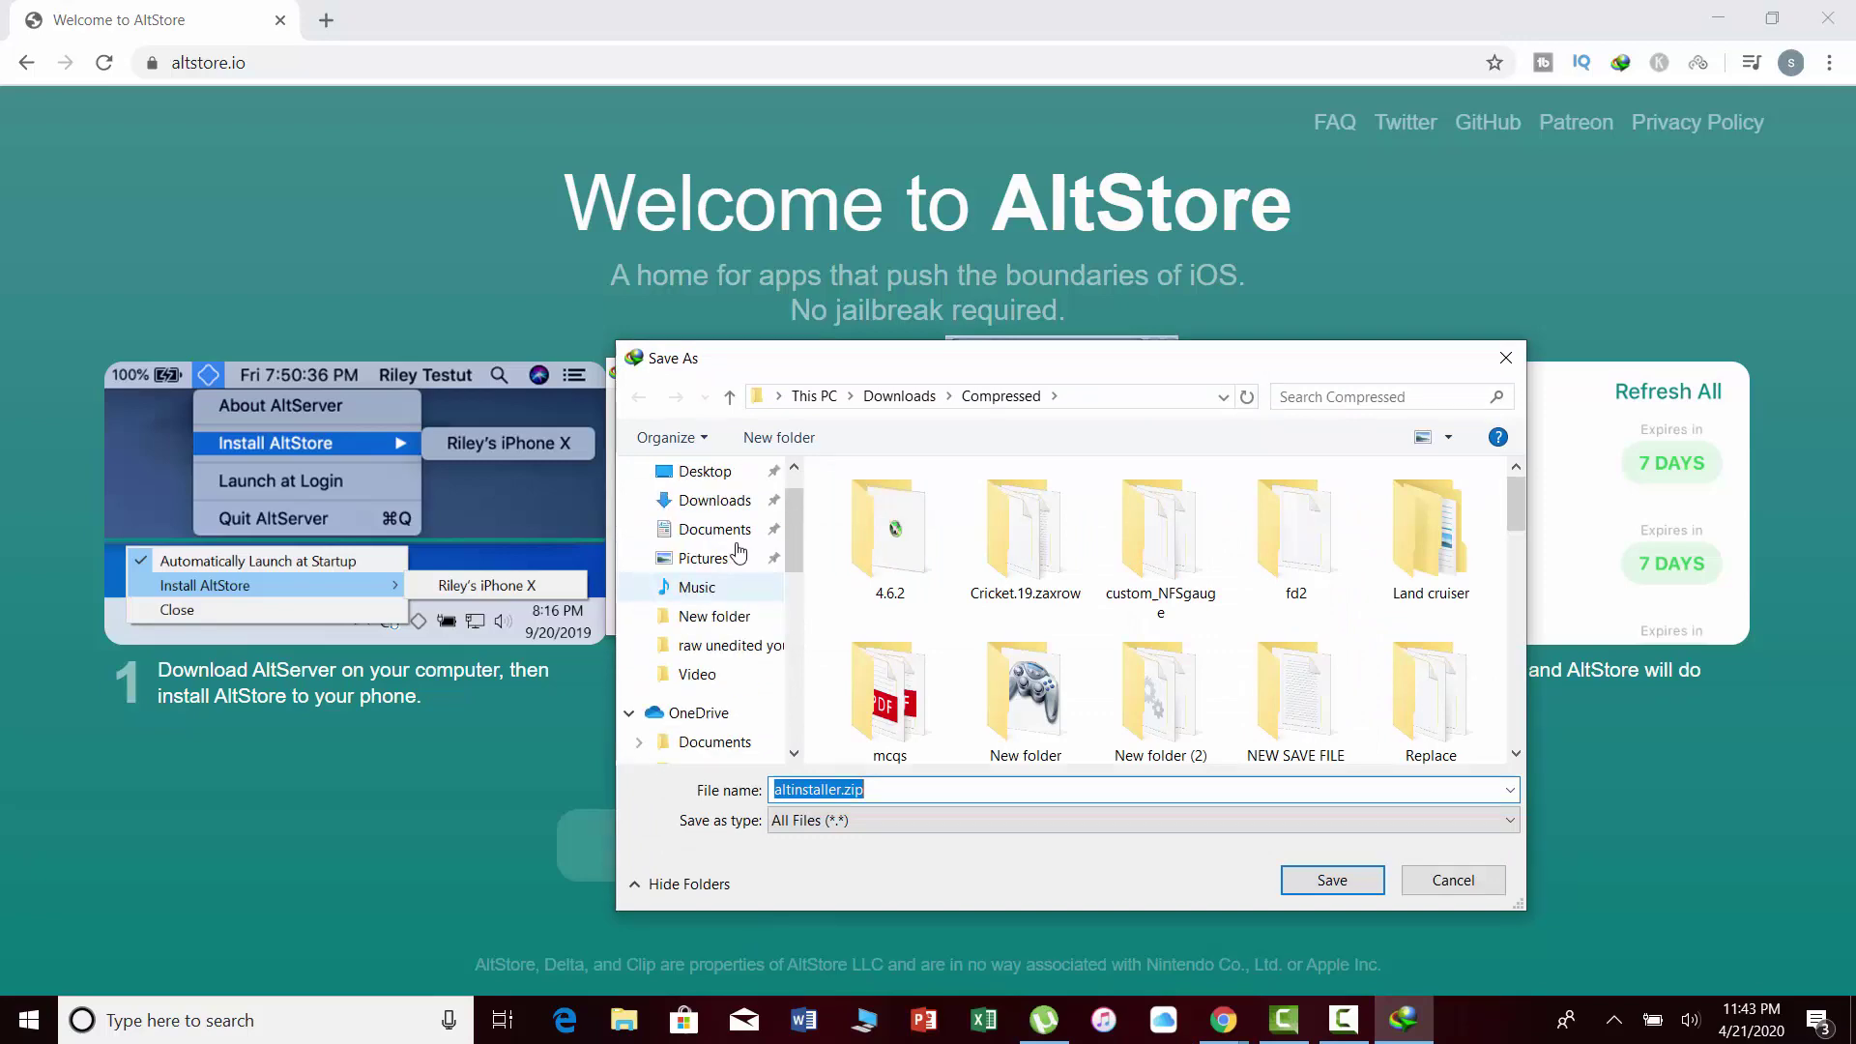
click(704, 473)
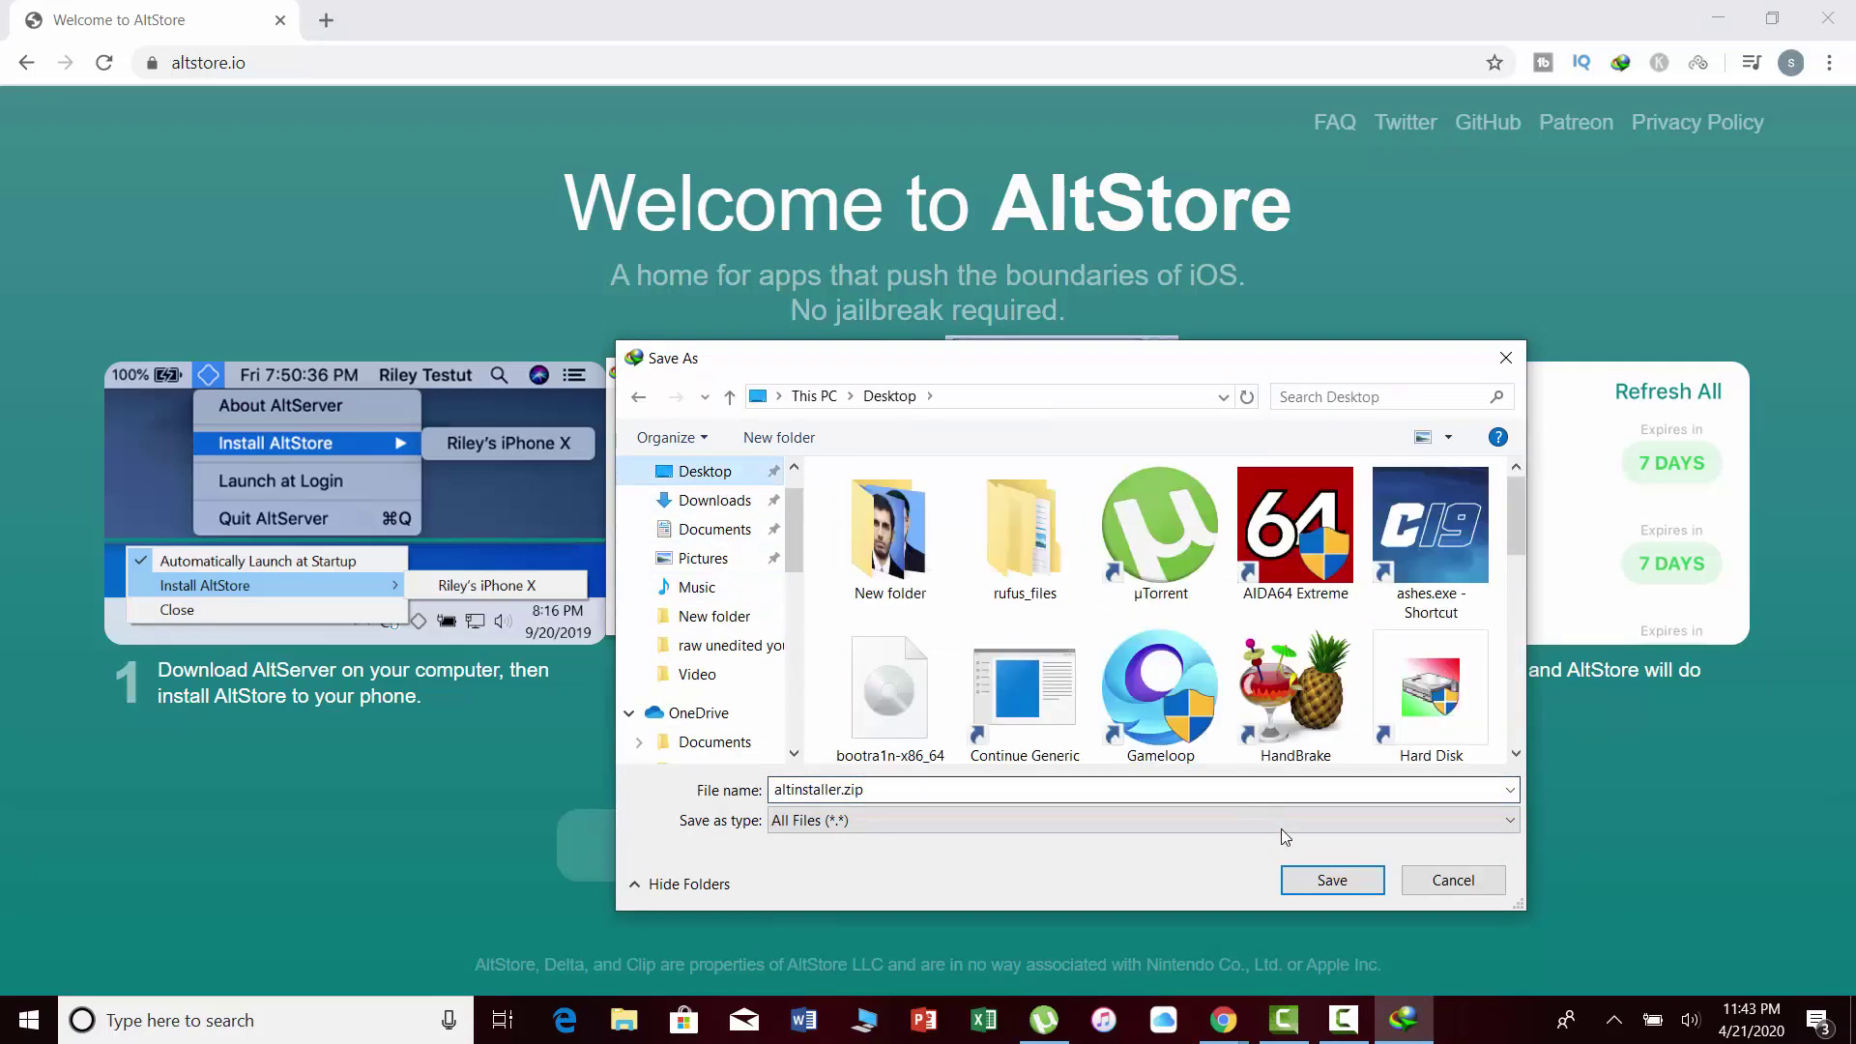
click(1331, 879)
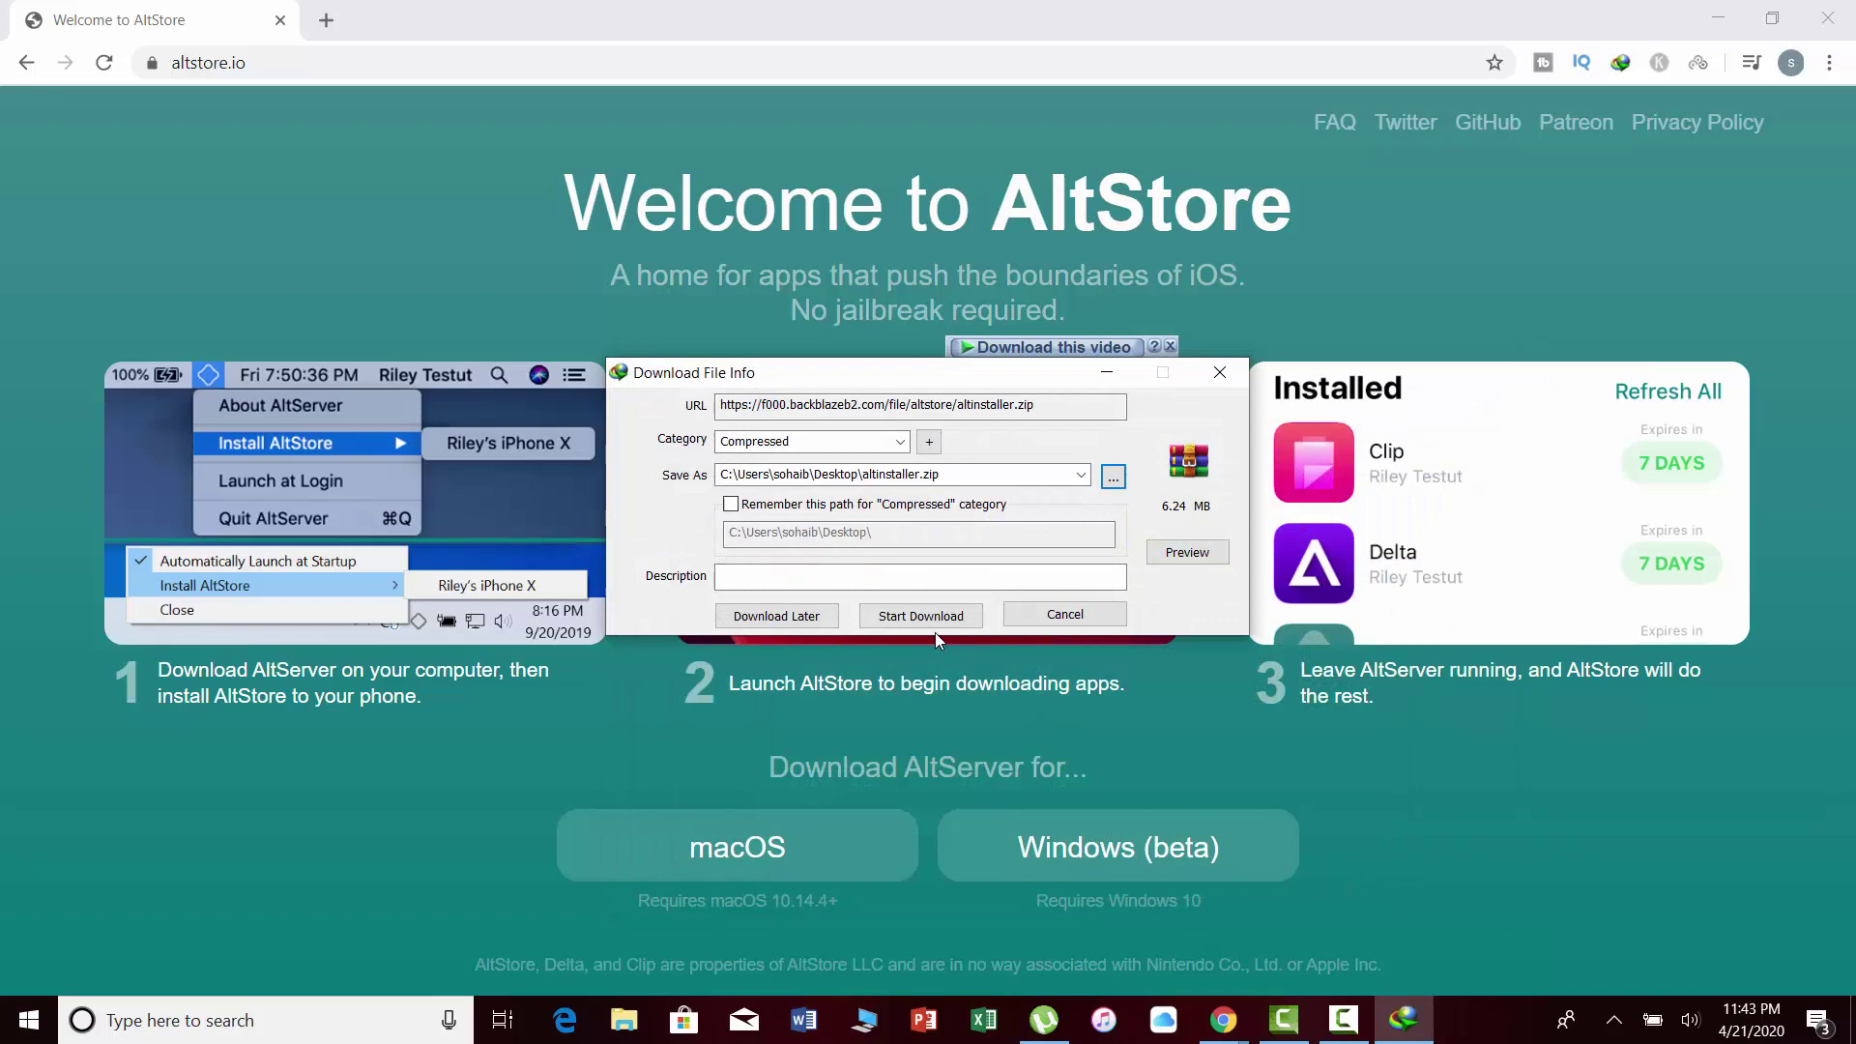
click(932, 622)
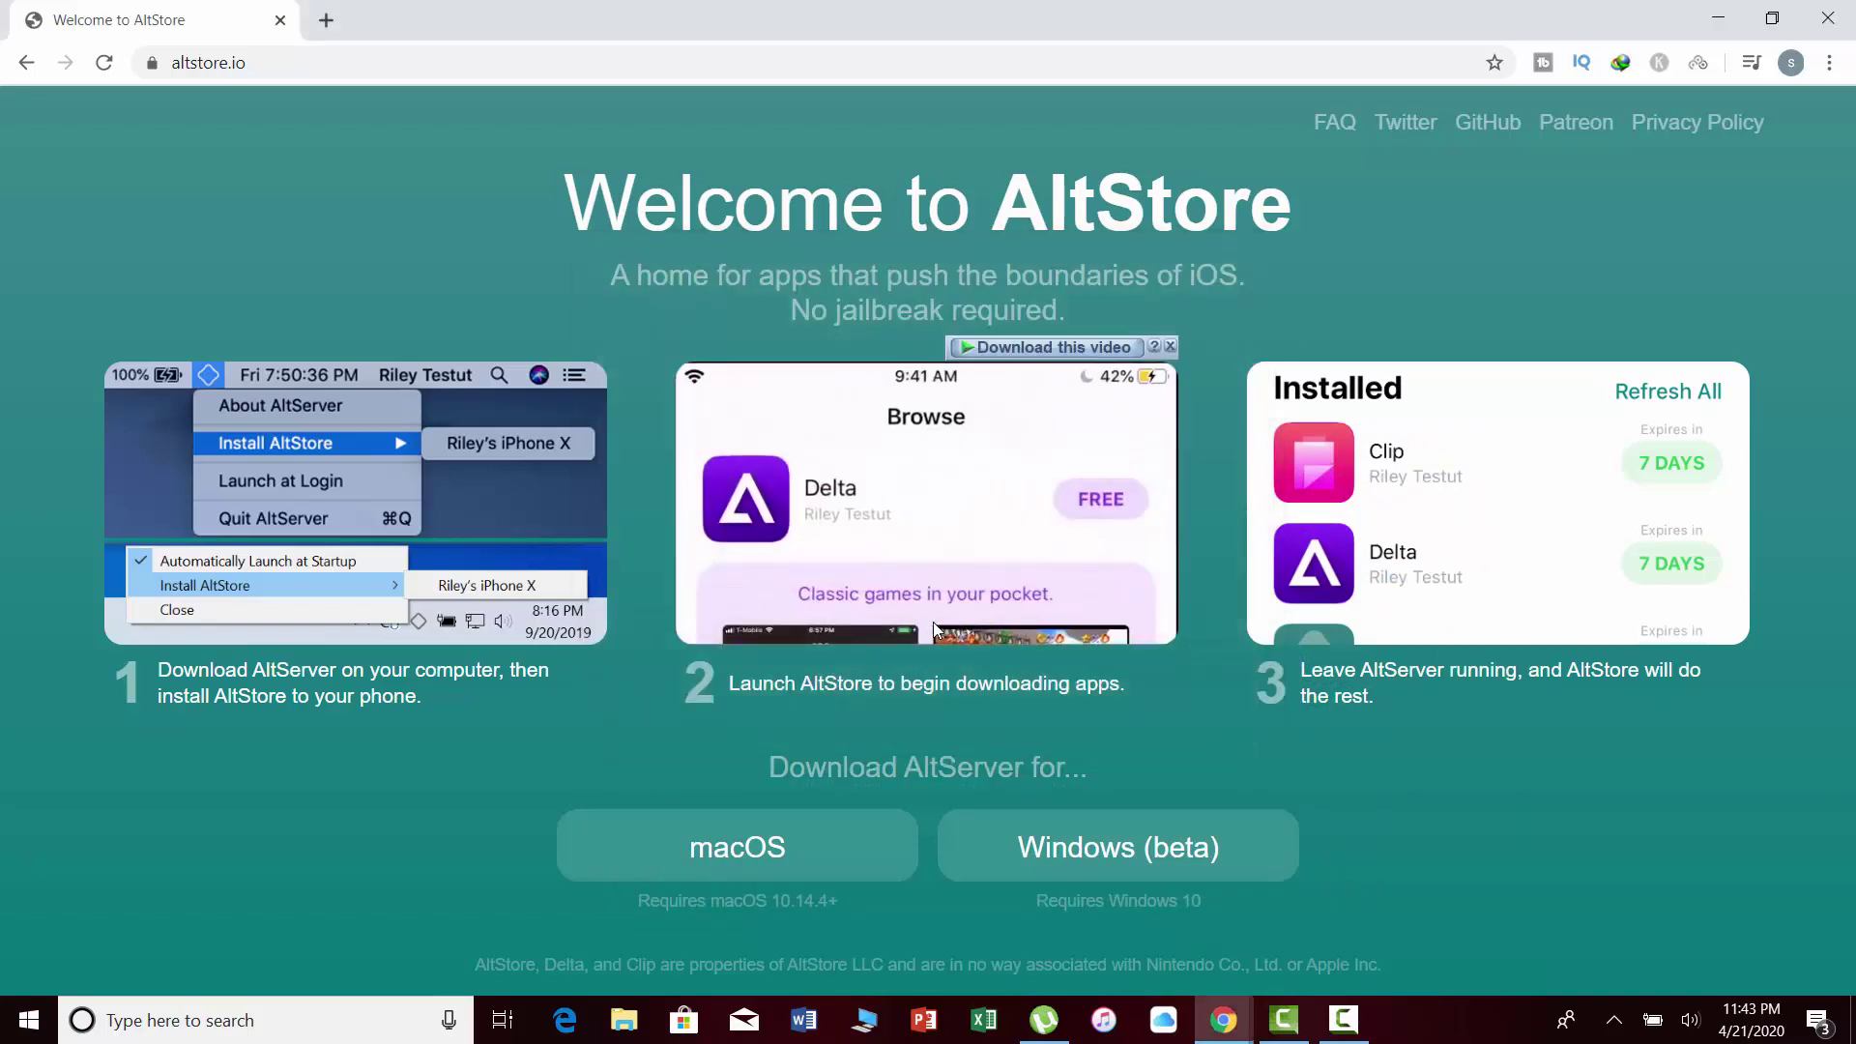
Minimize Chrome and use Extract Here on altinstaller.zip to unpack setup.exe onto the desktop.
click(1720, 12)
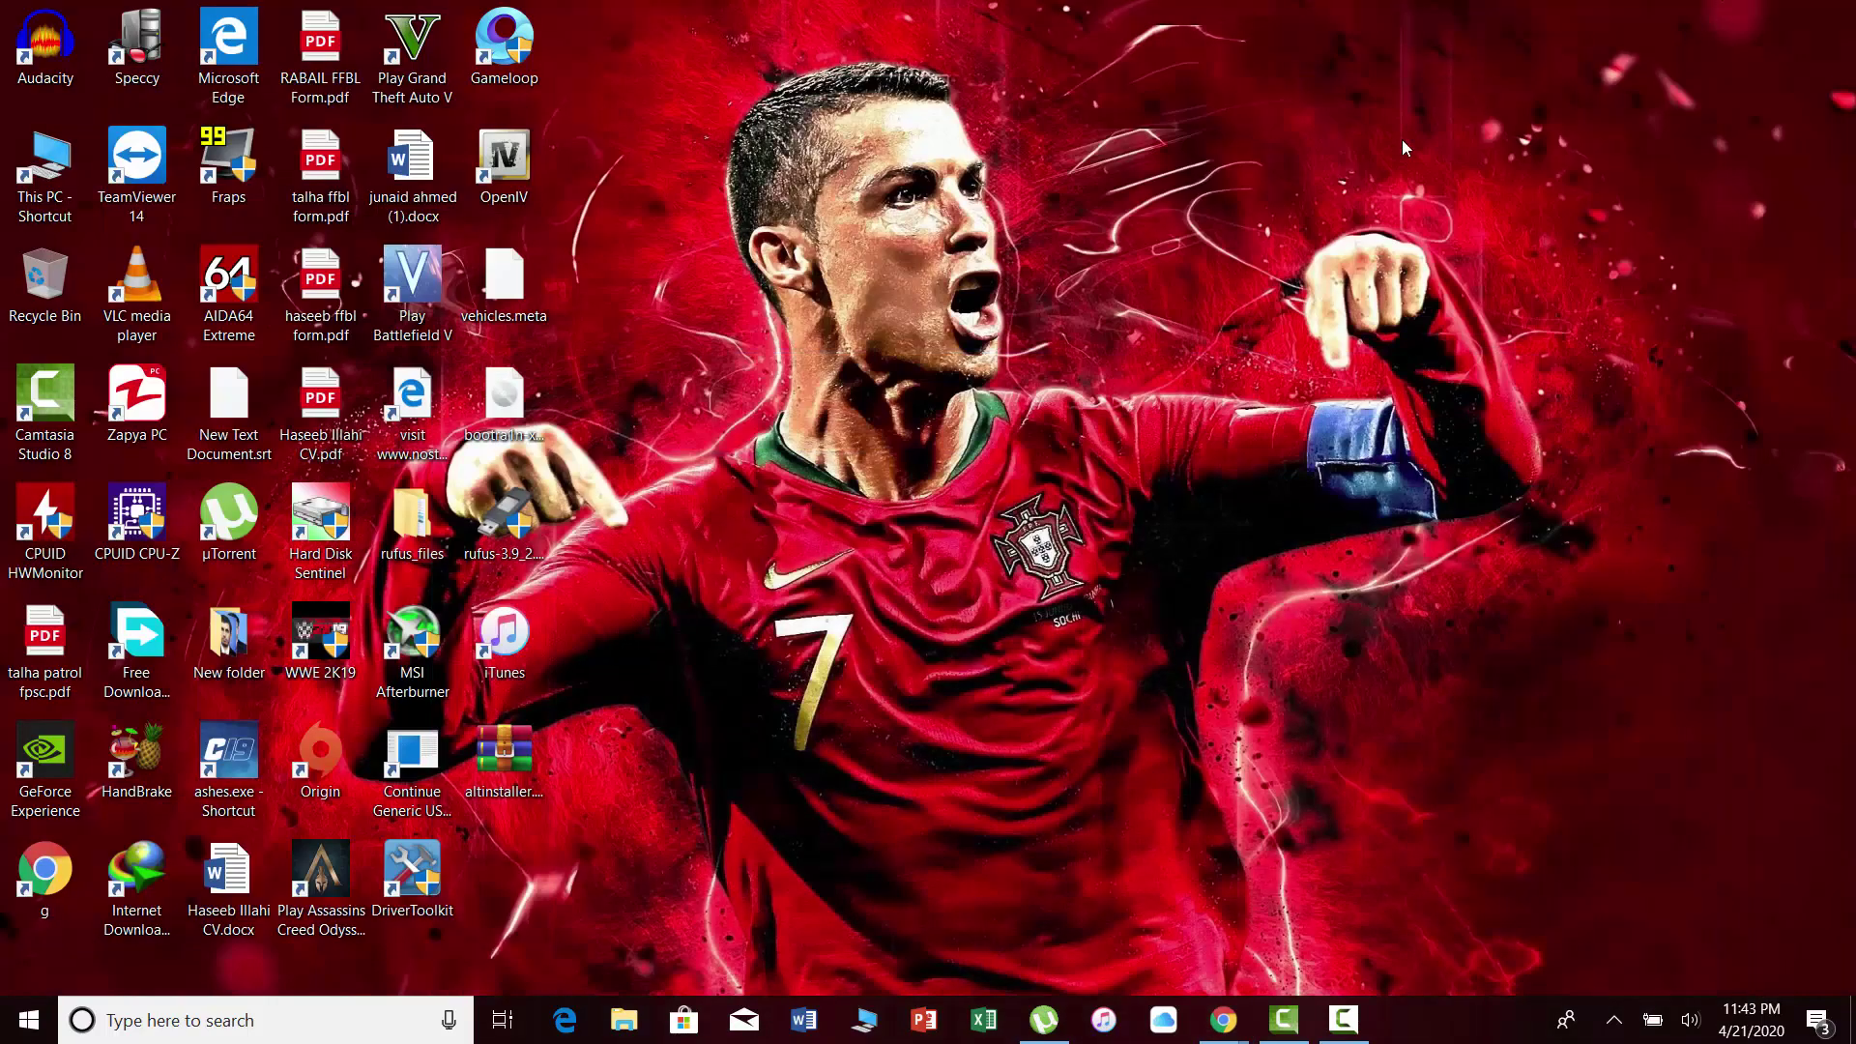
right_click(536, 768)
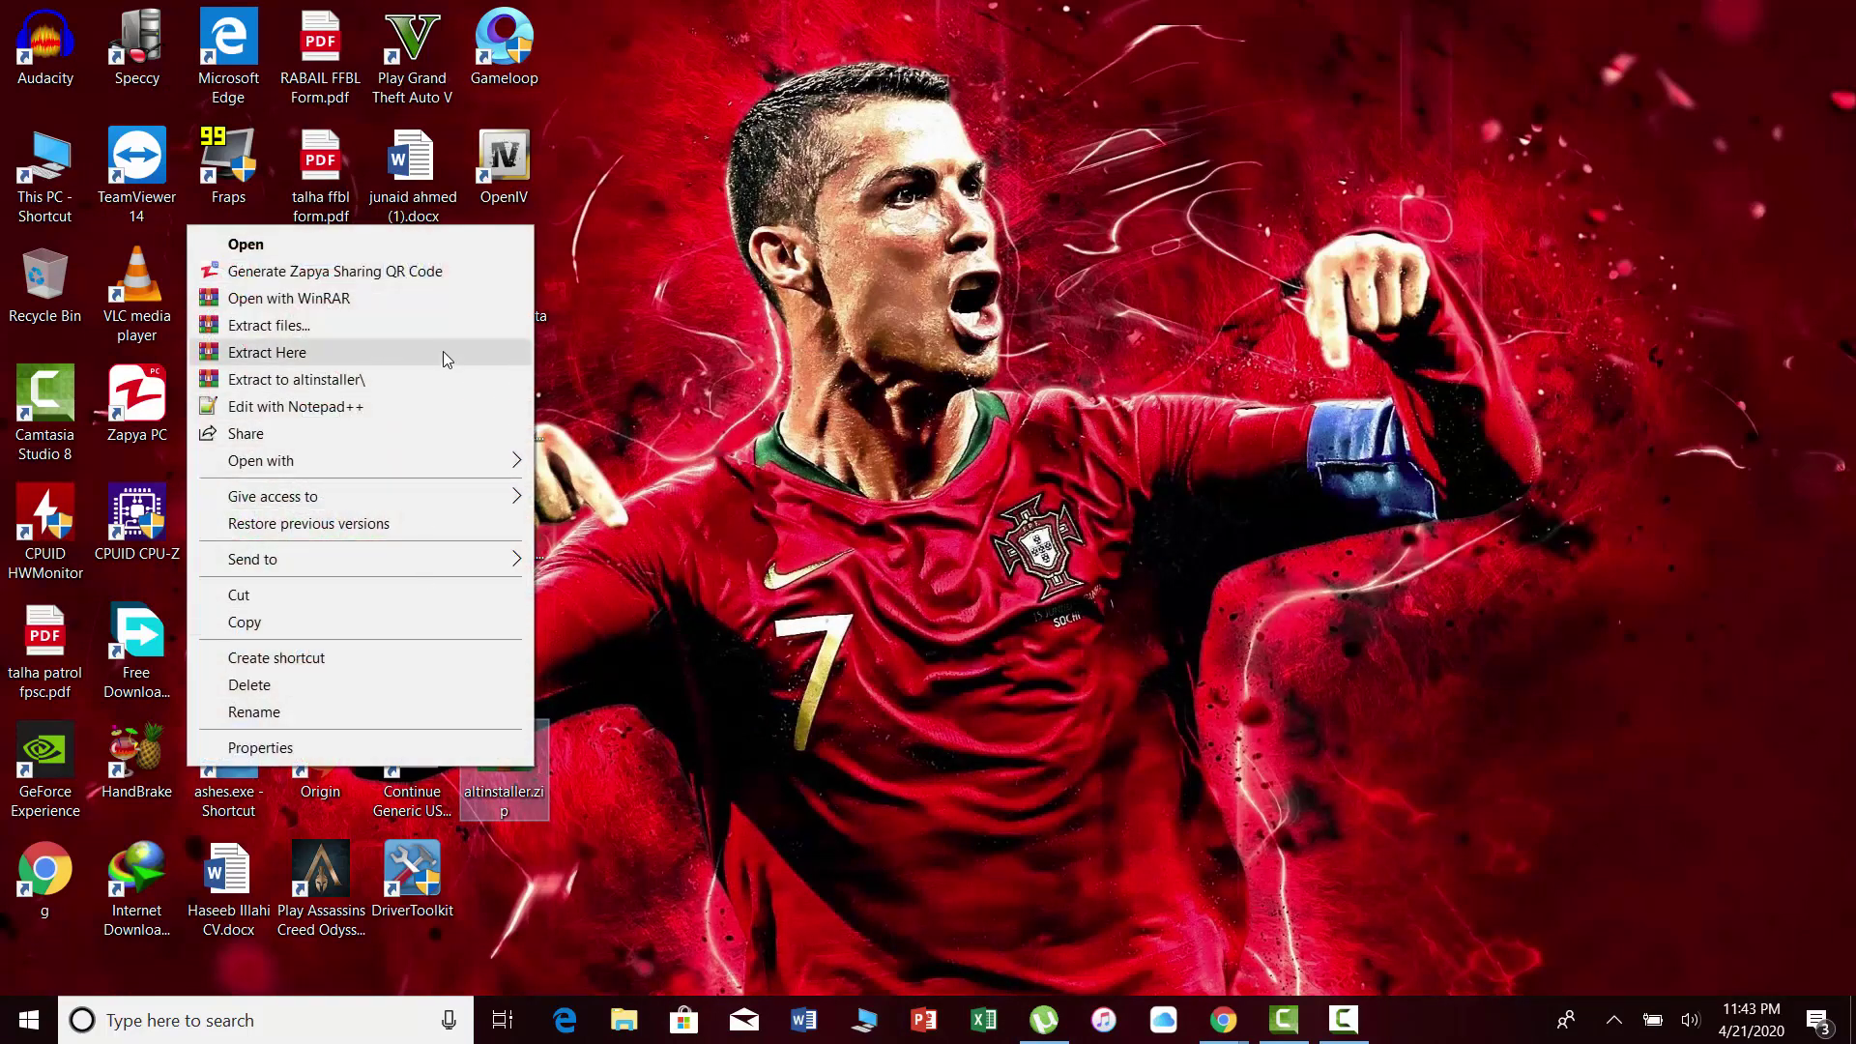
click(443, 352)
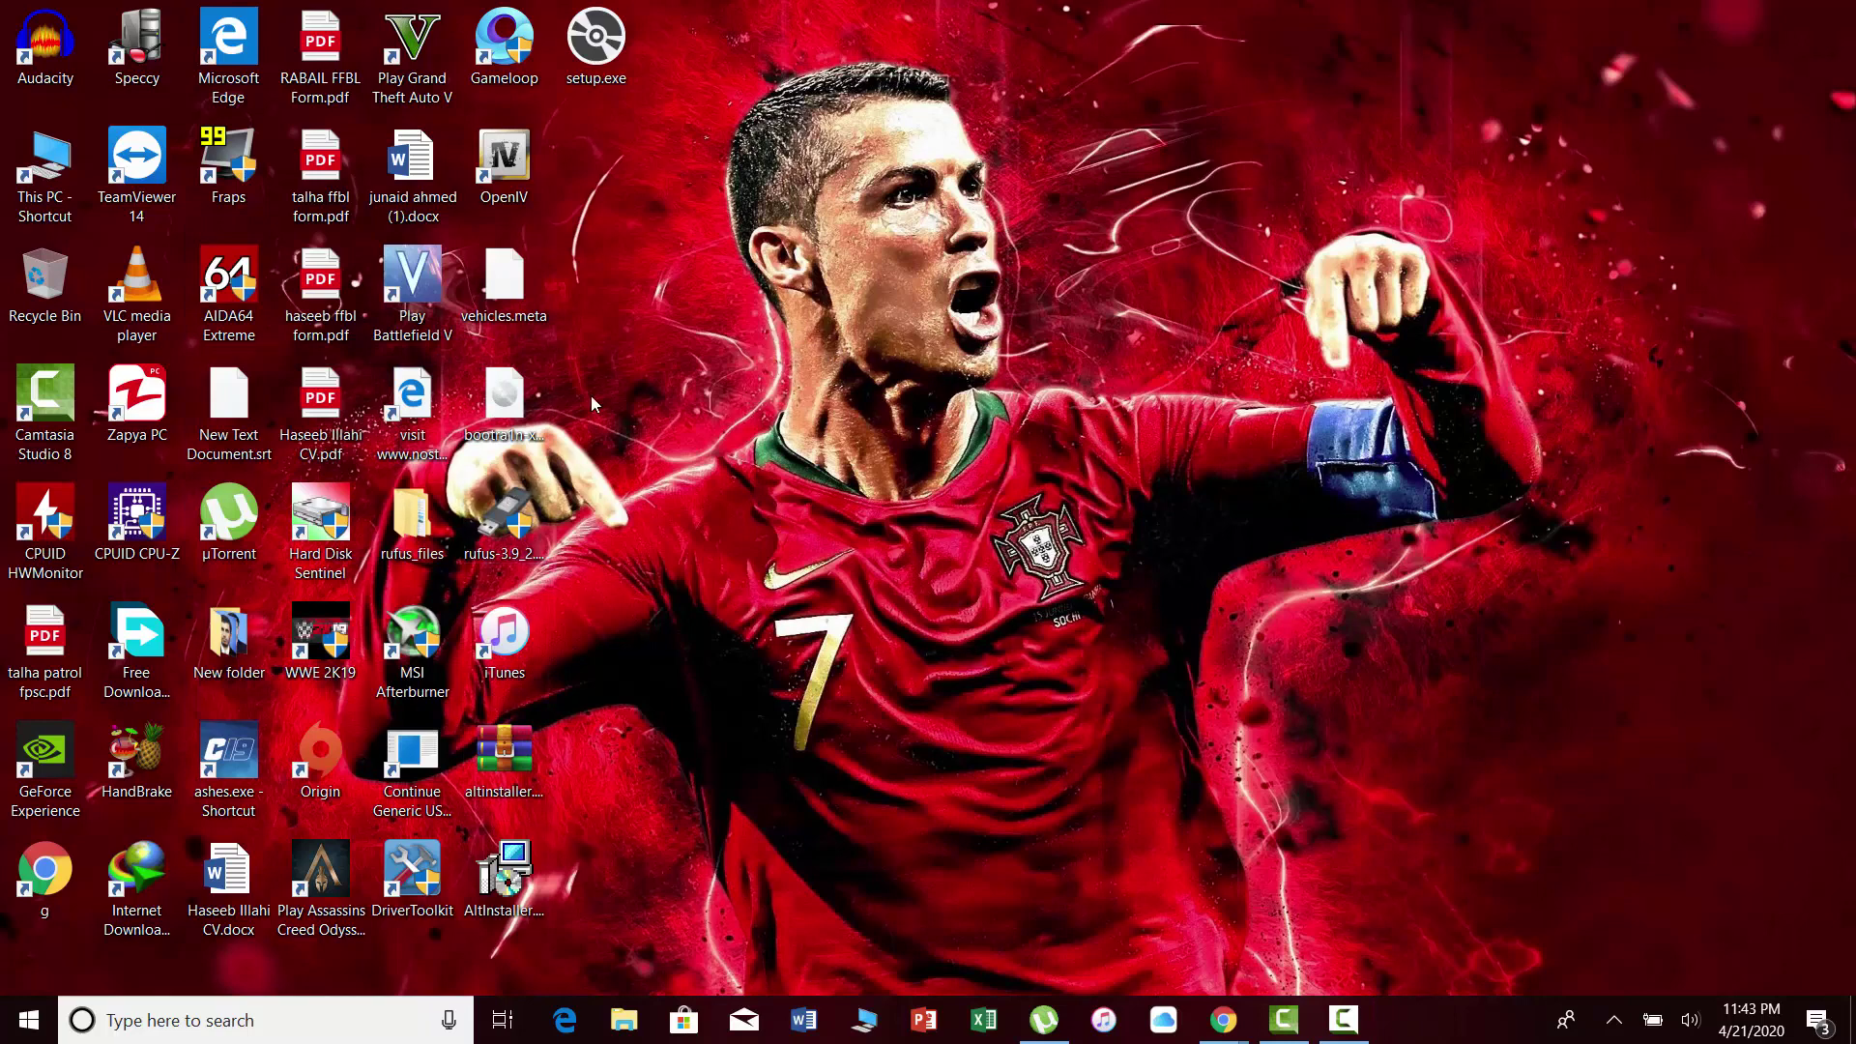
Run setup.exe and install AltServer into the default C:\Program Files (x86)\AltServer\ folder.
double_click(603, 83)
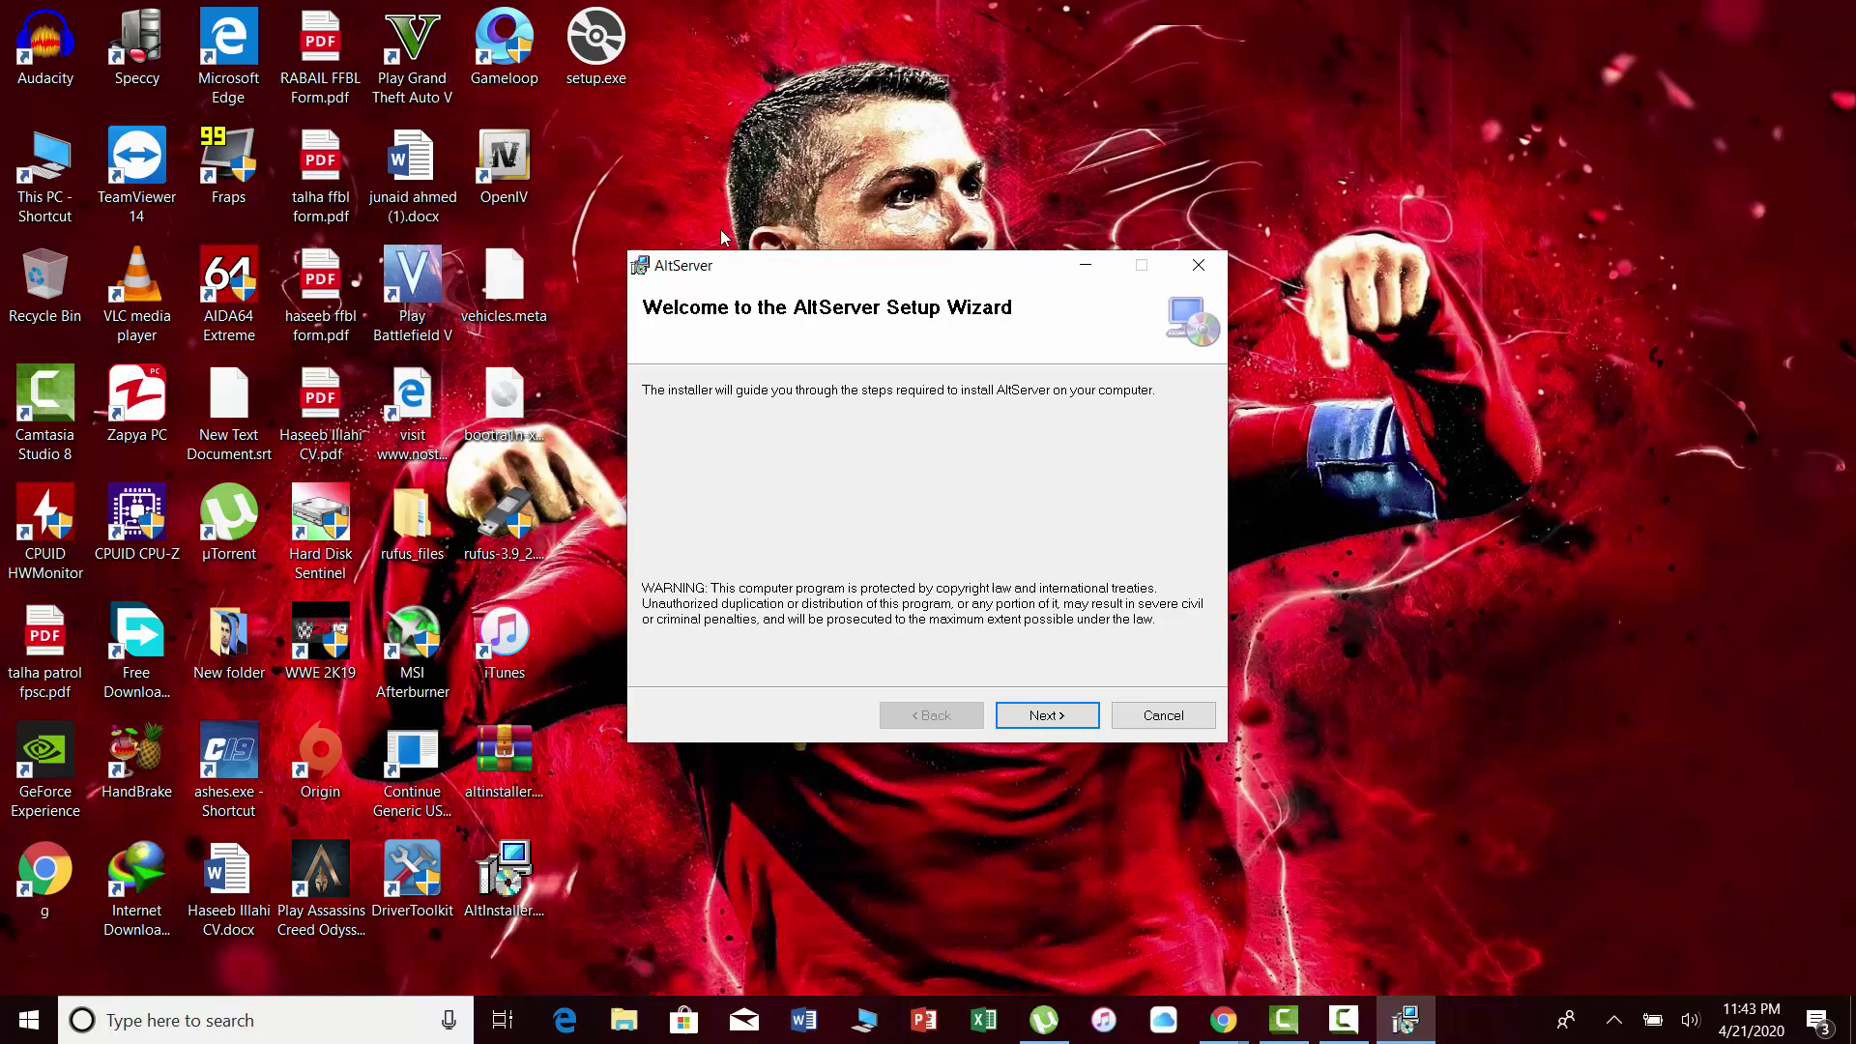
click(1045, 717)
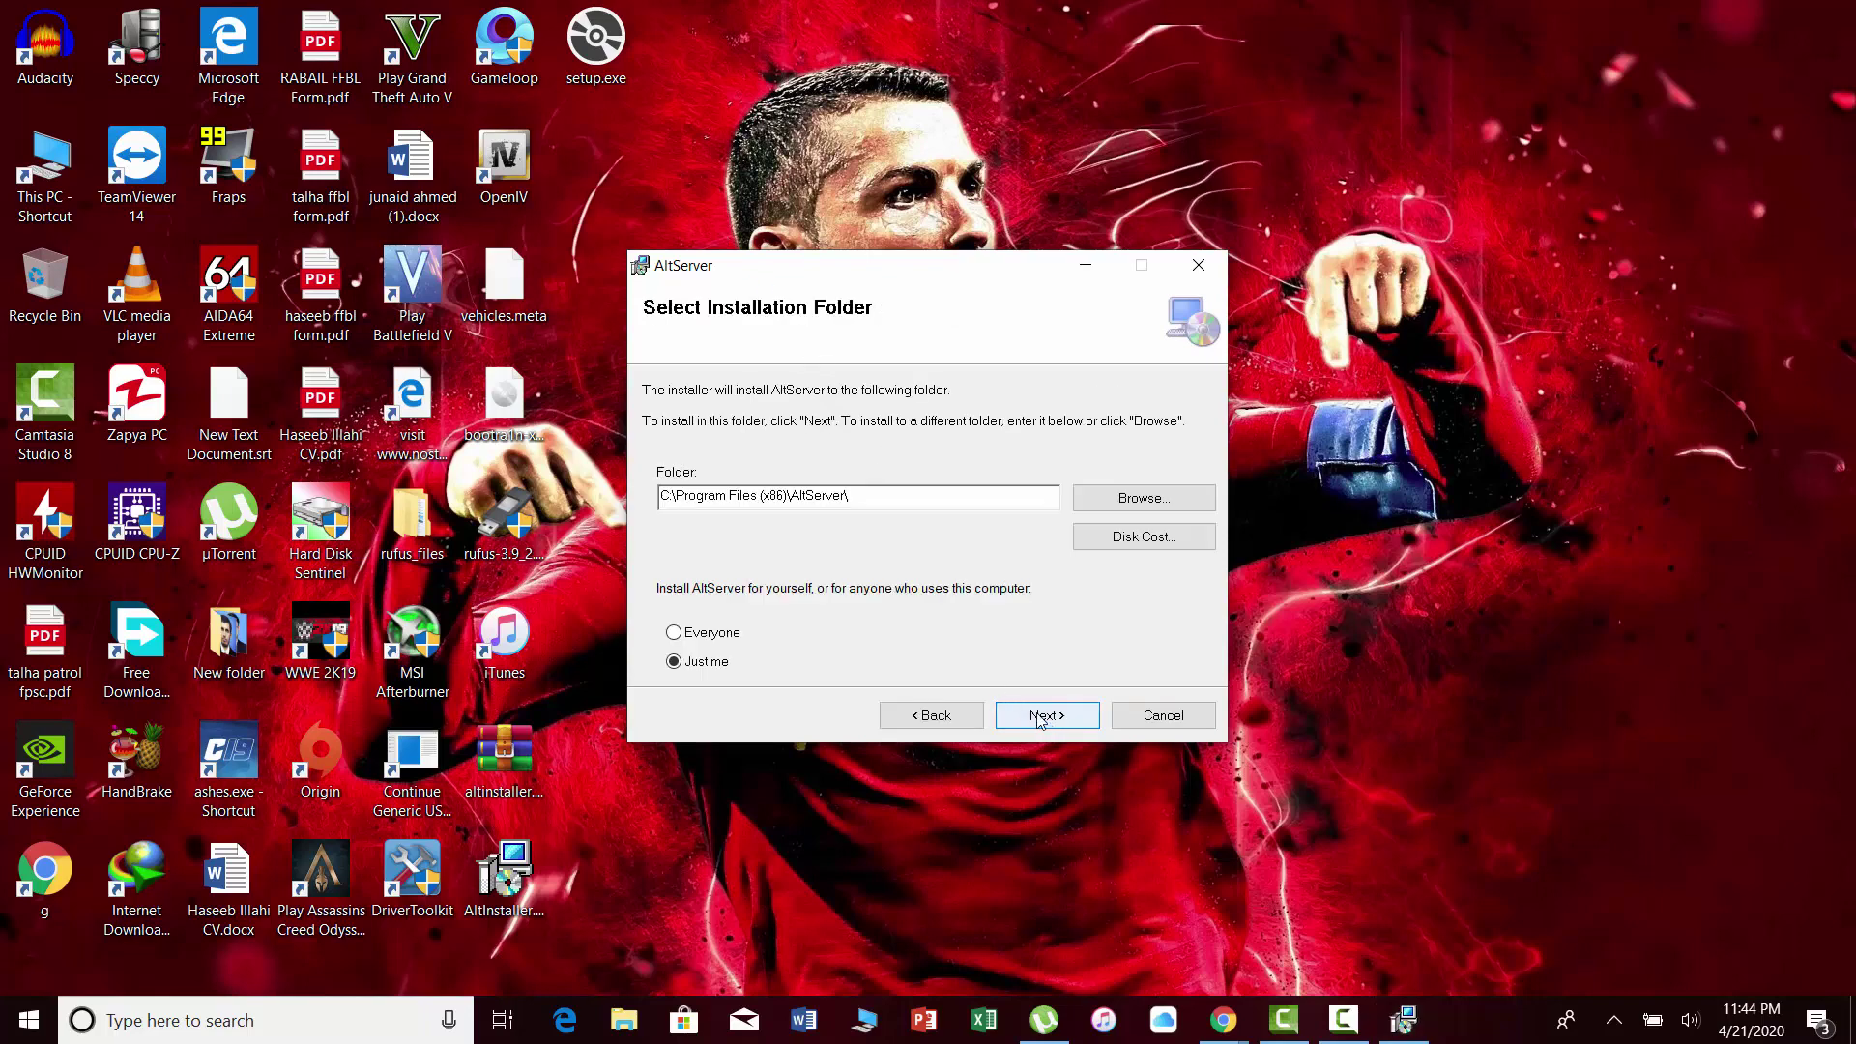
click(1040, 720)
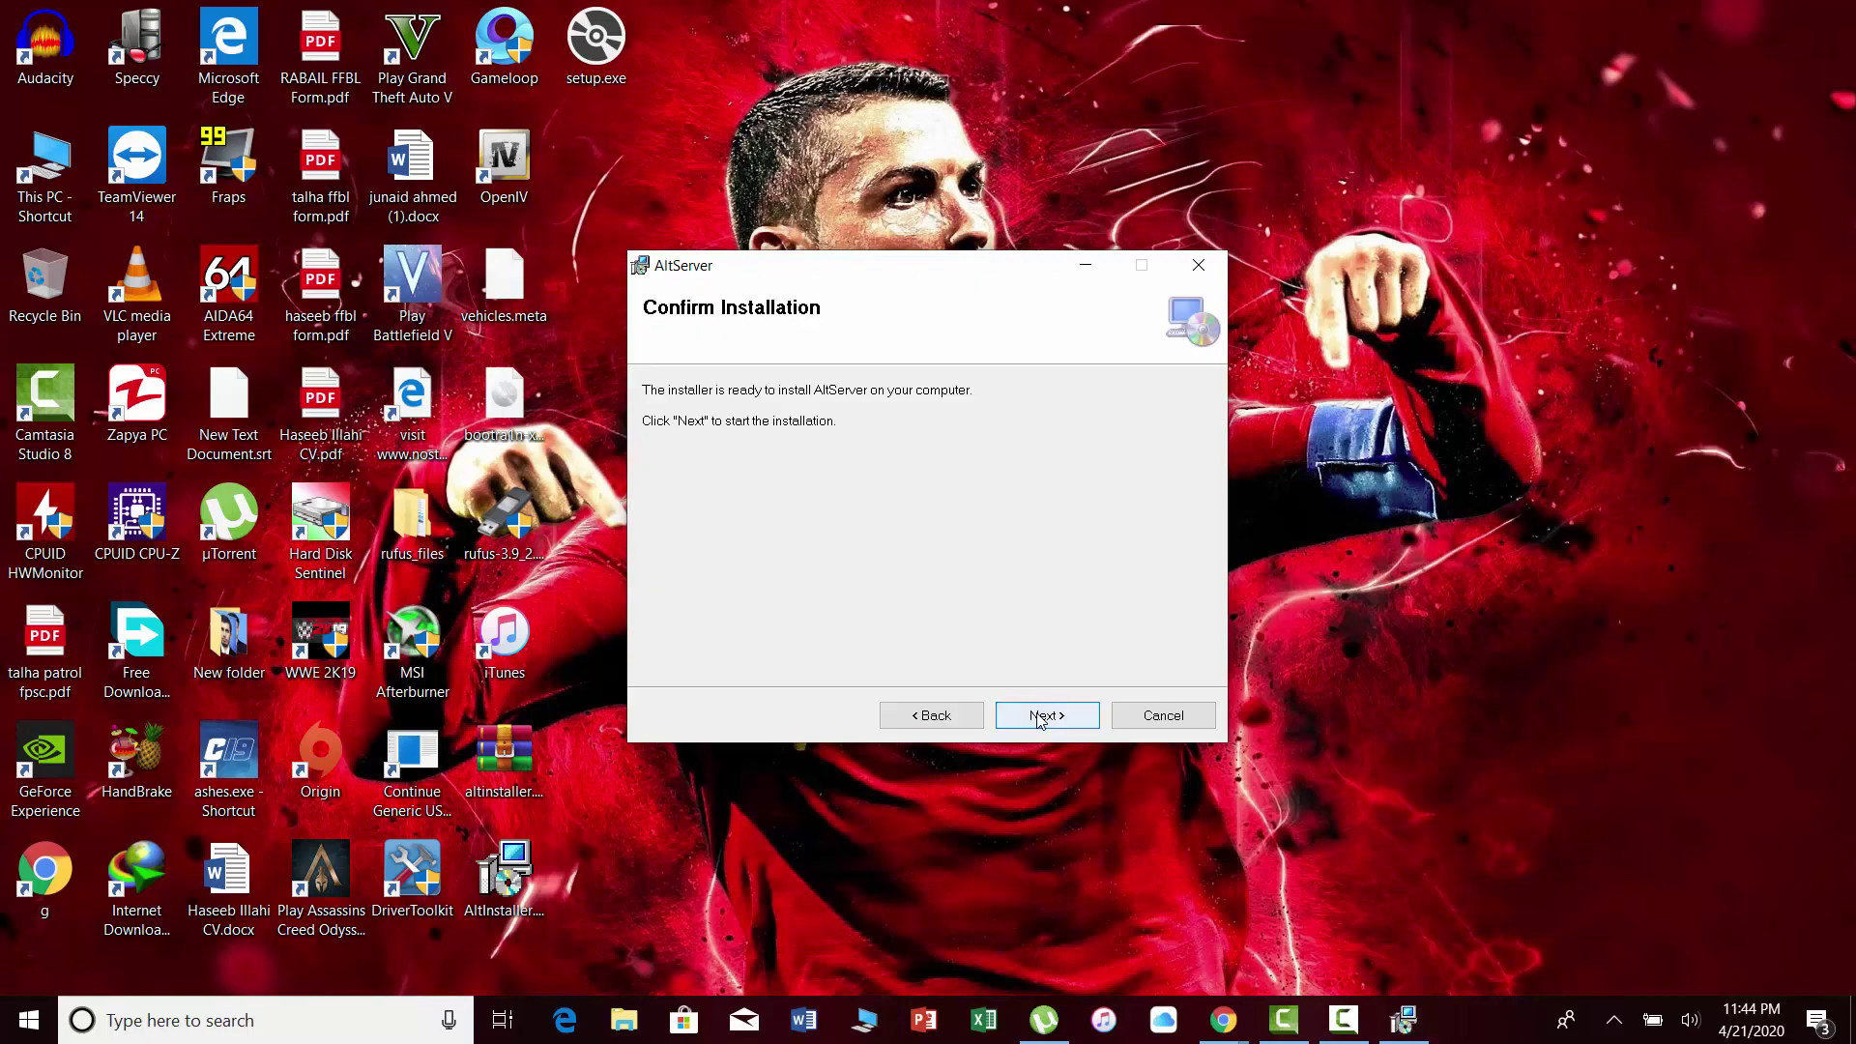
click(1040, 720)
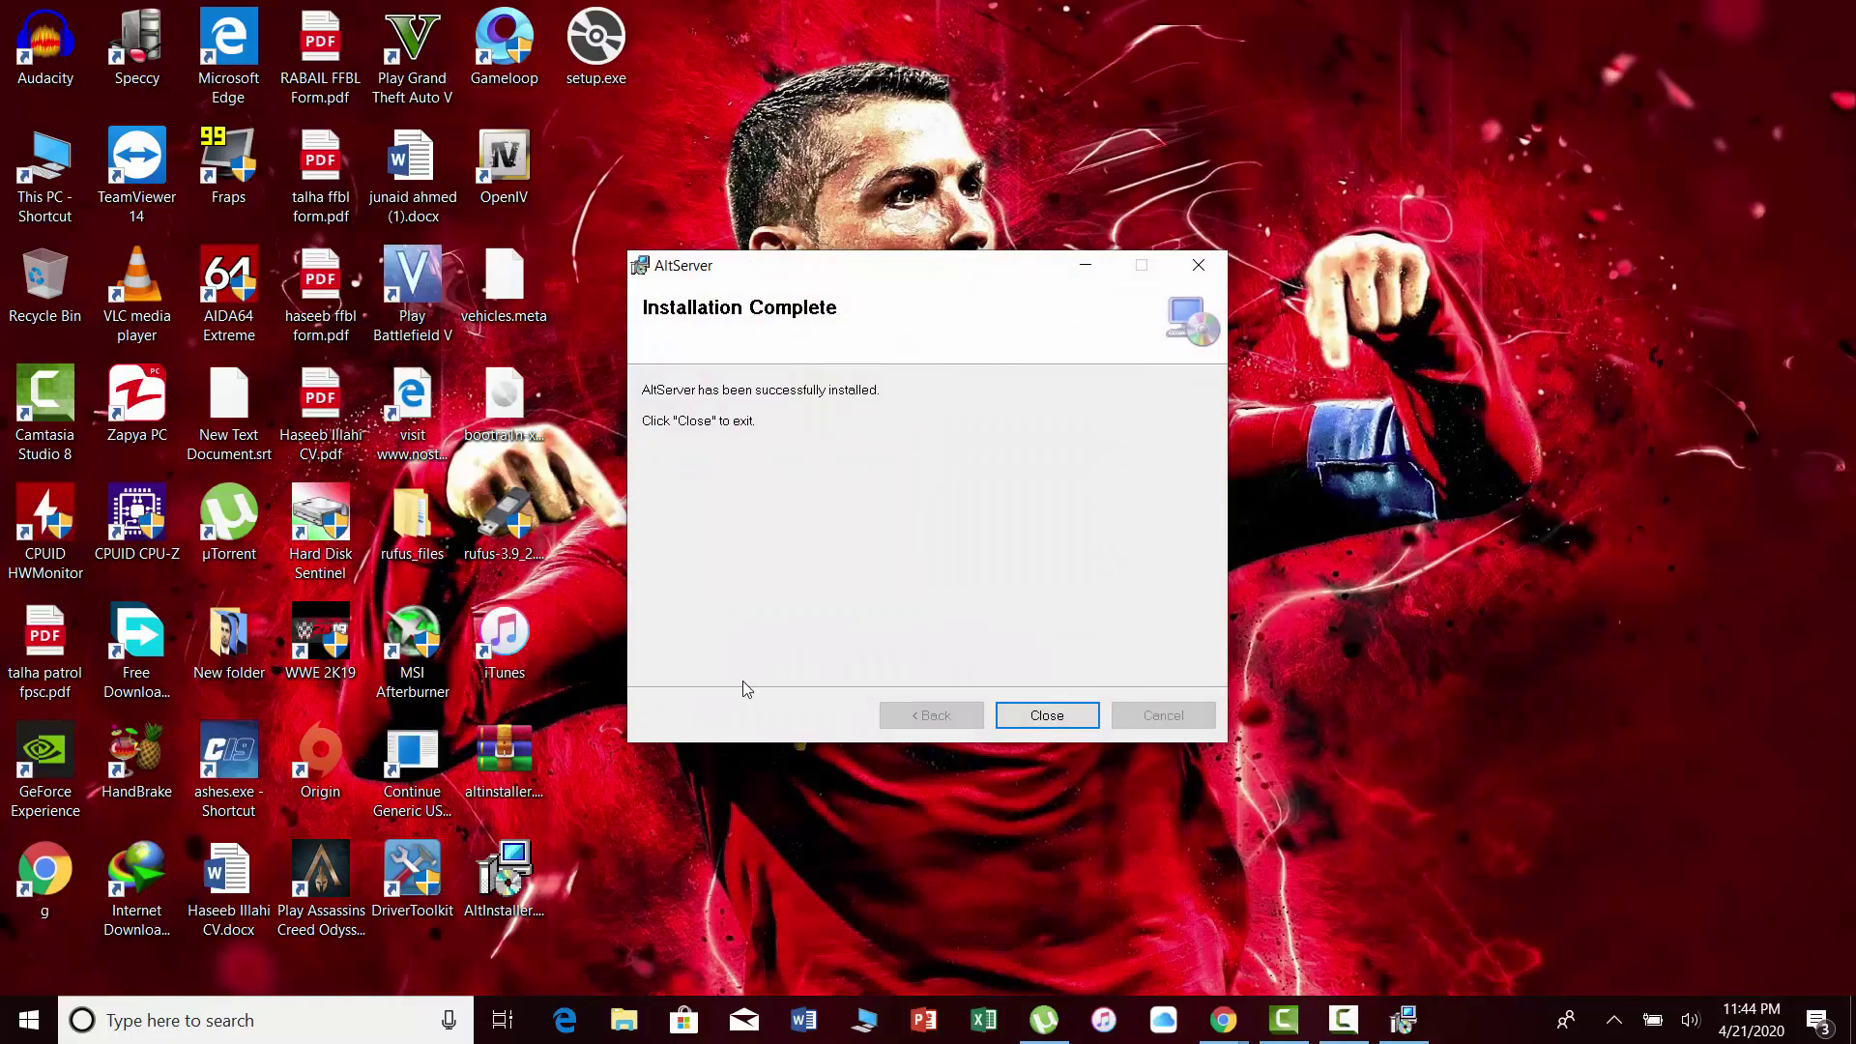
Close the installer, then run AltServer.exe from C:\Program Files (x86)\AltServer in File Explorer.
click(1045, 715)
double_click(55, 191)
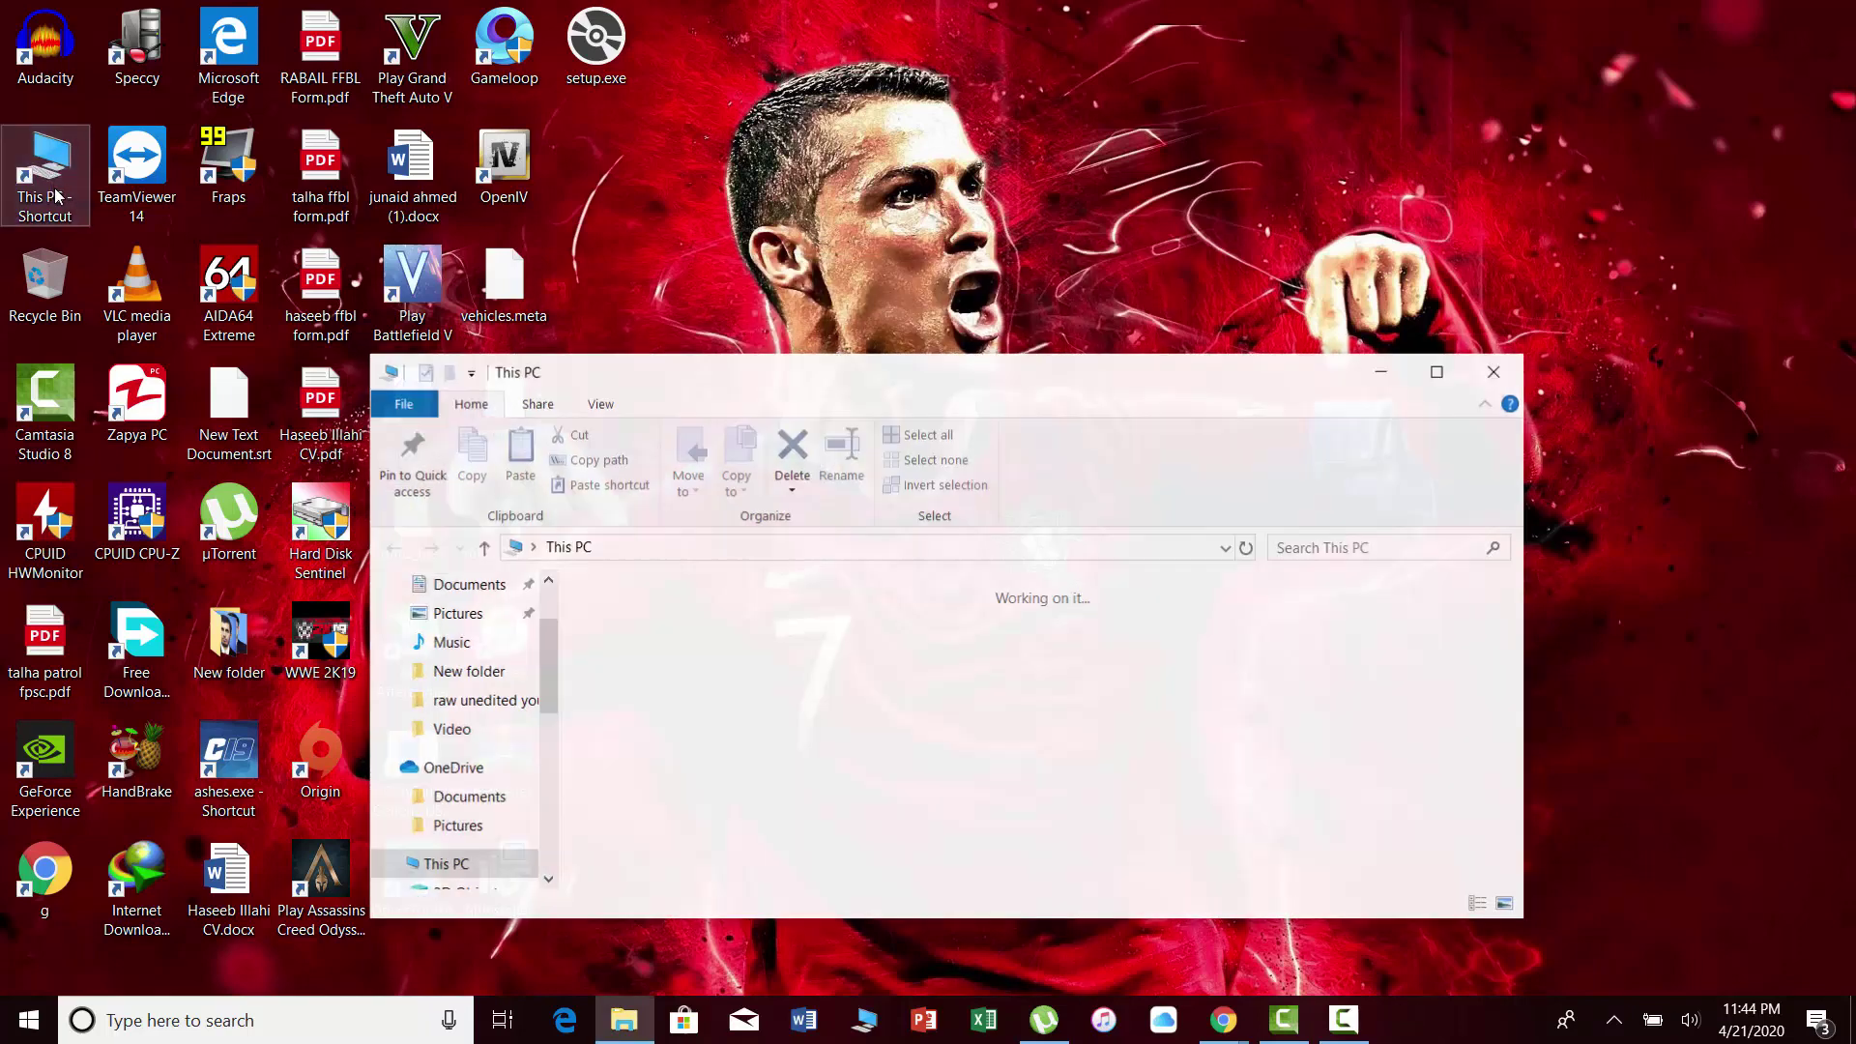
scroll(767, 787, down, 1)
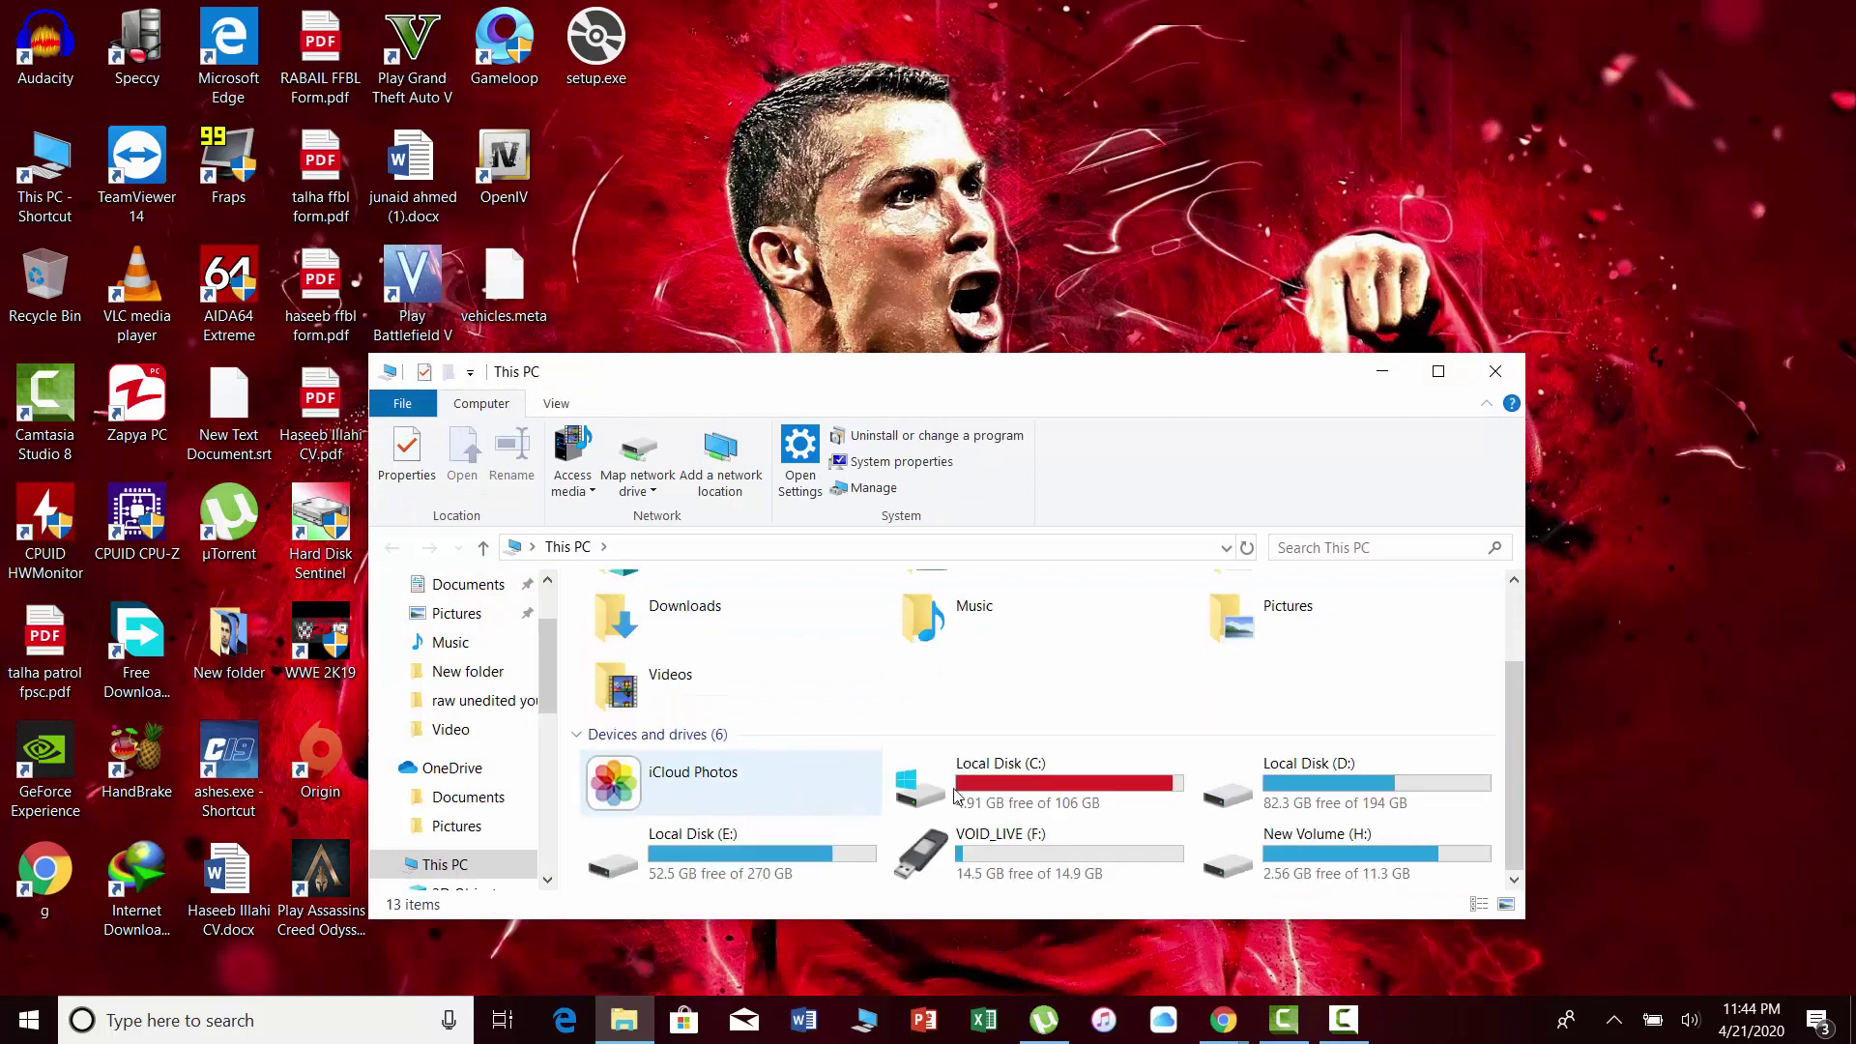
double_click(1001, 788)
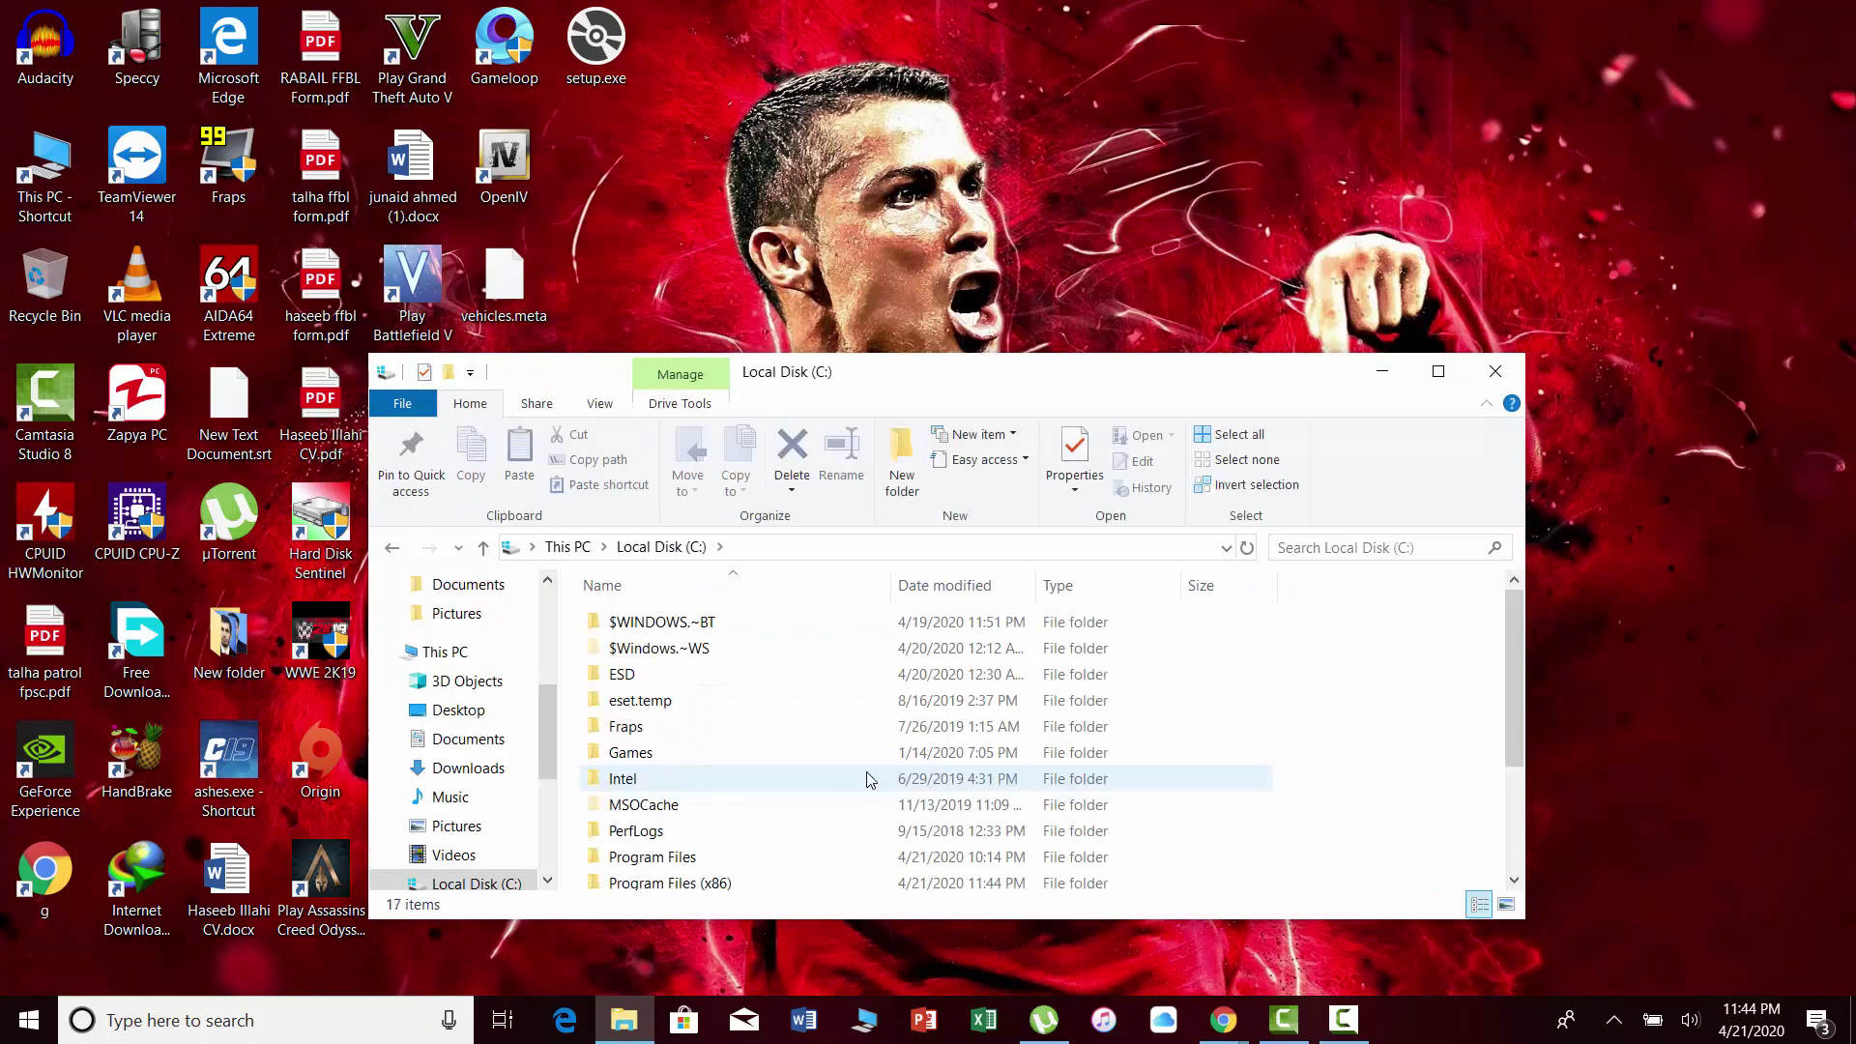
scroll(694, 815, down, 1)
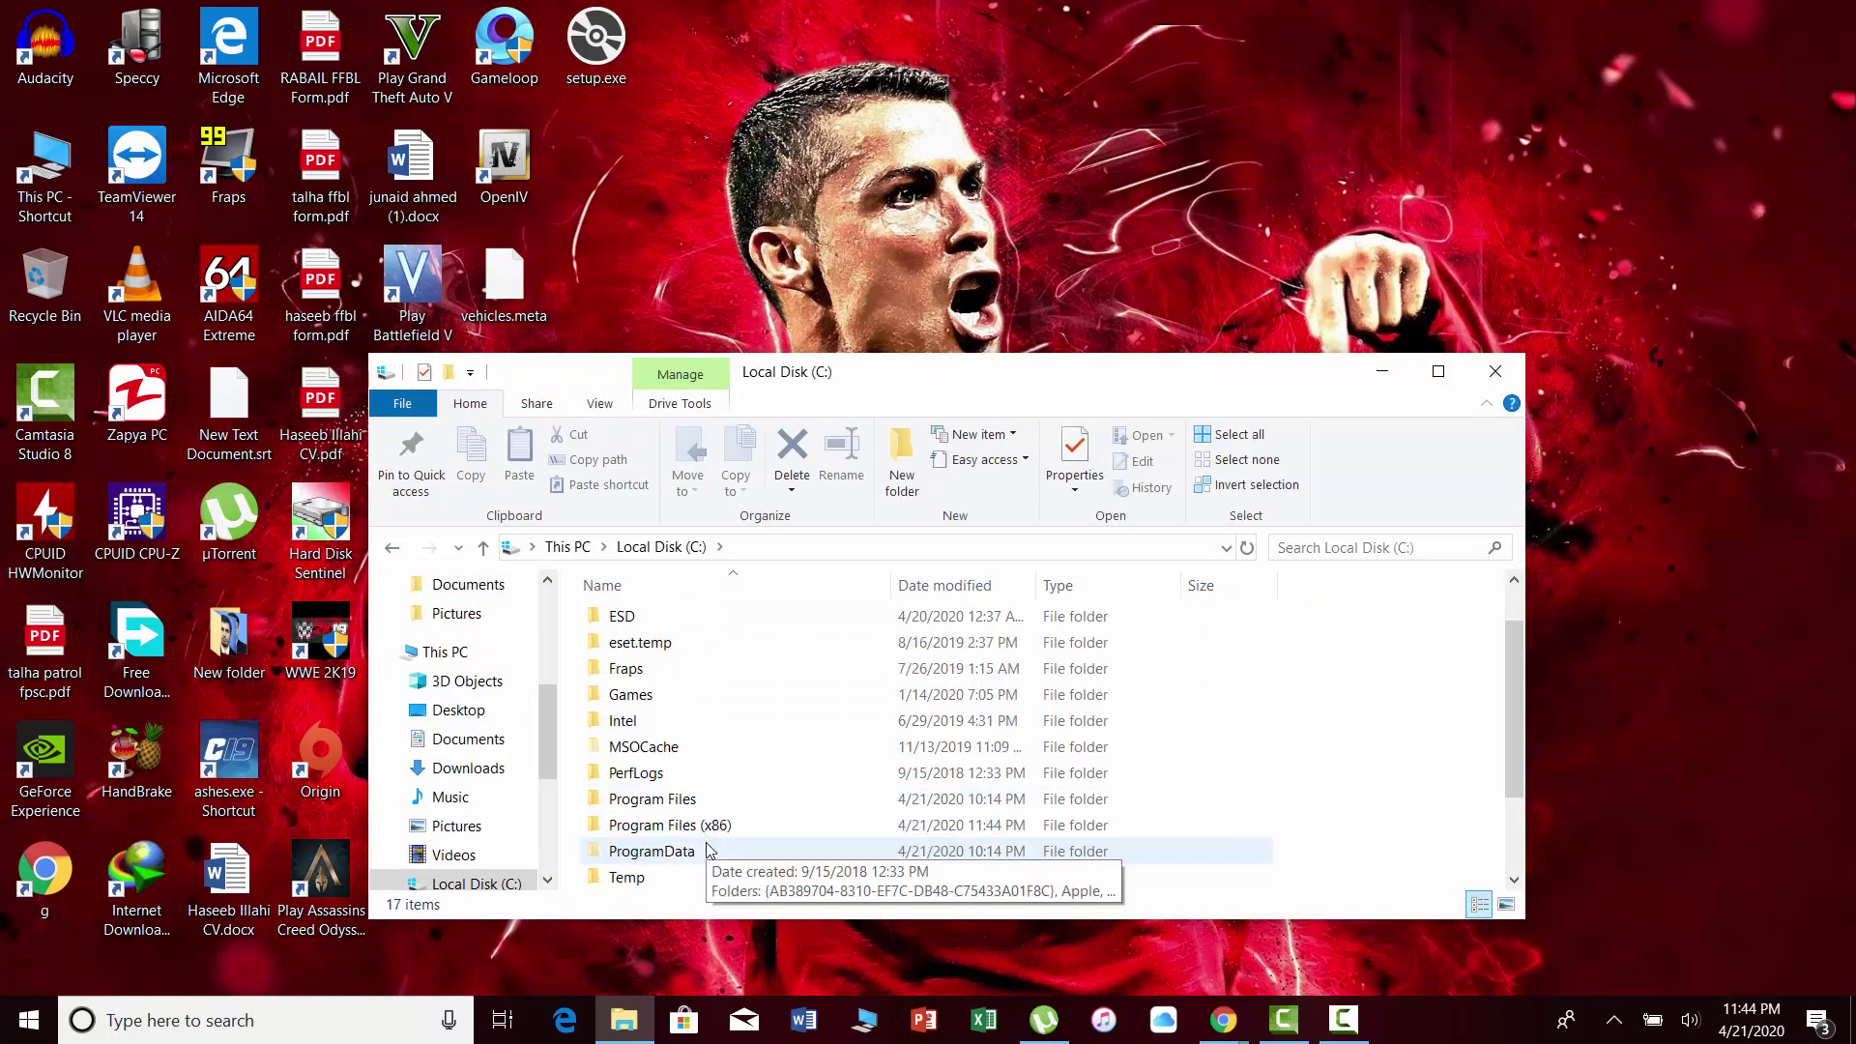
double_click(696, 825)
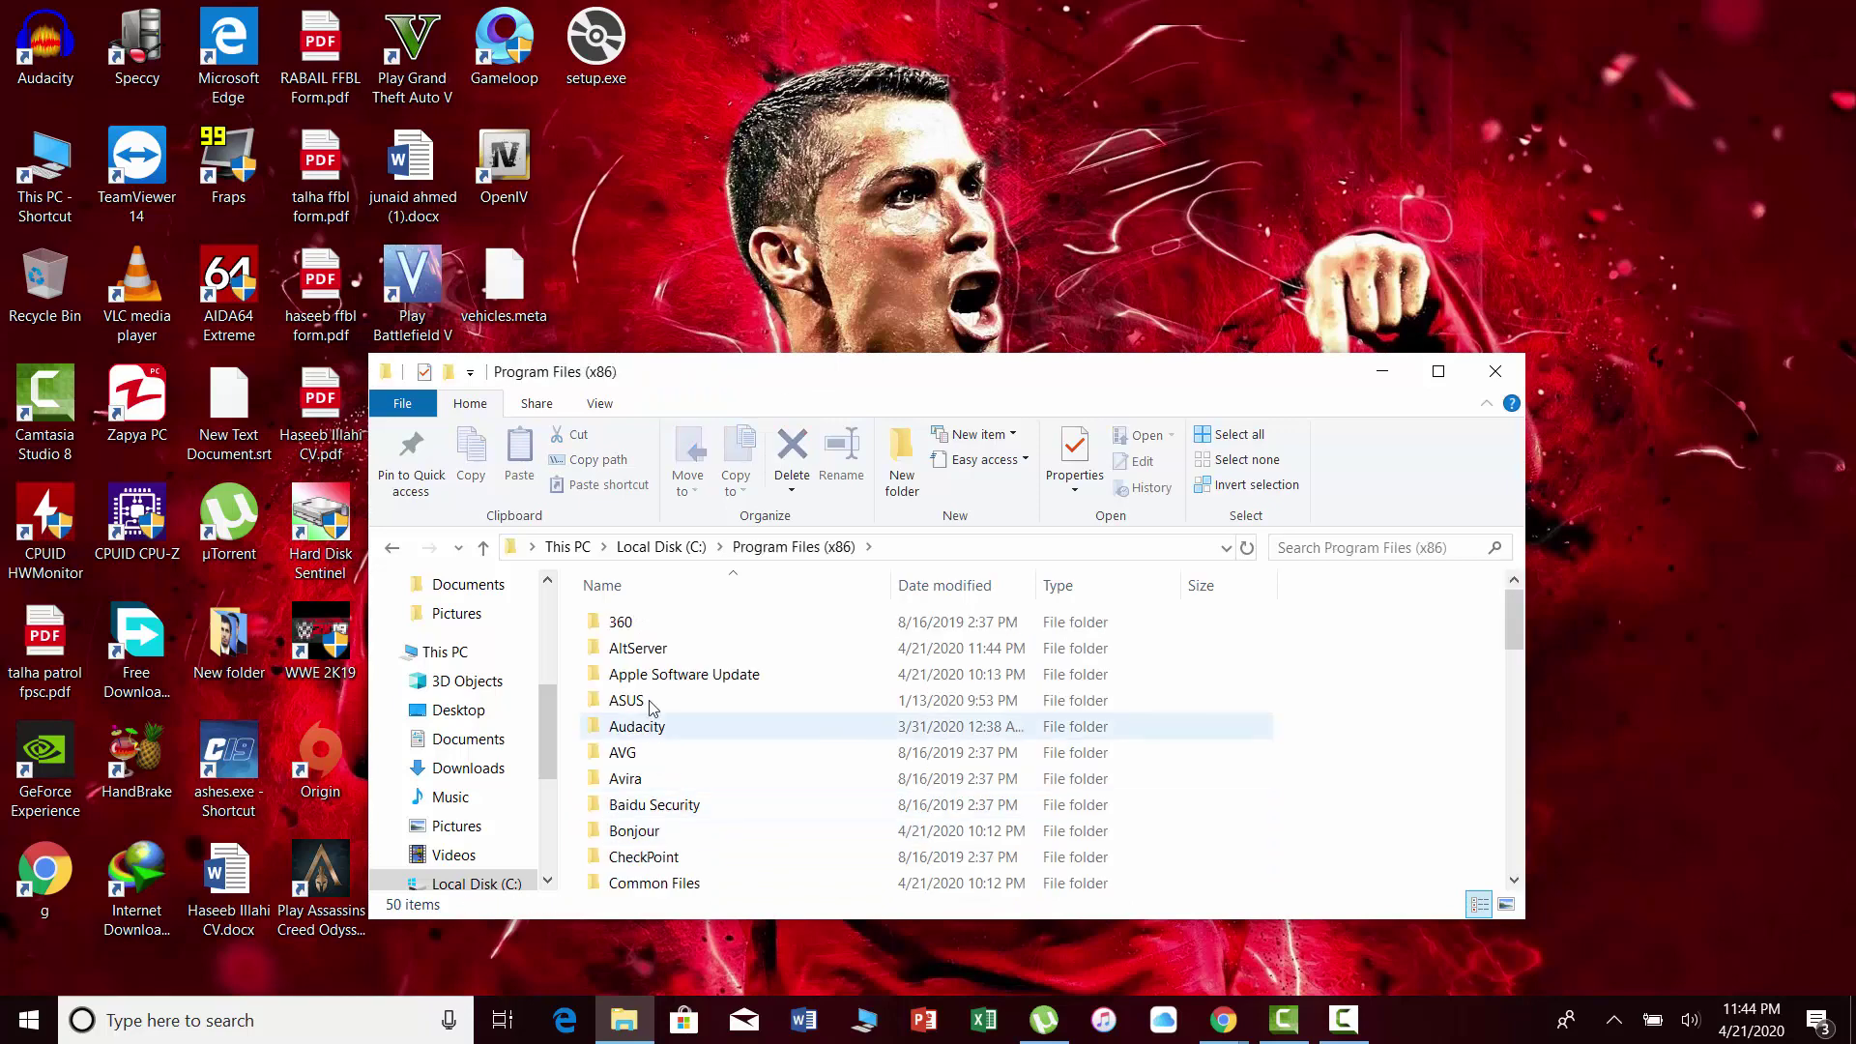
double_click(647, 649)
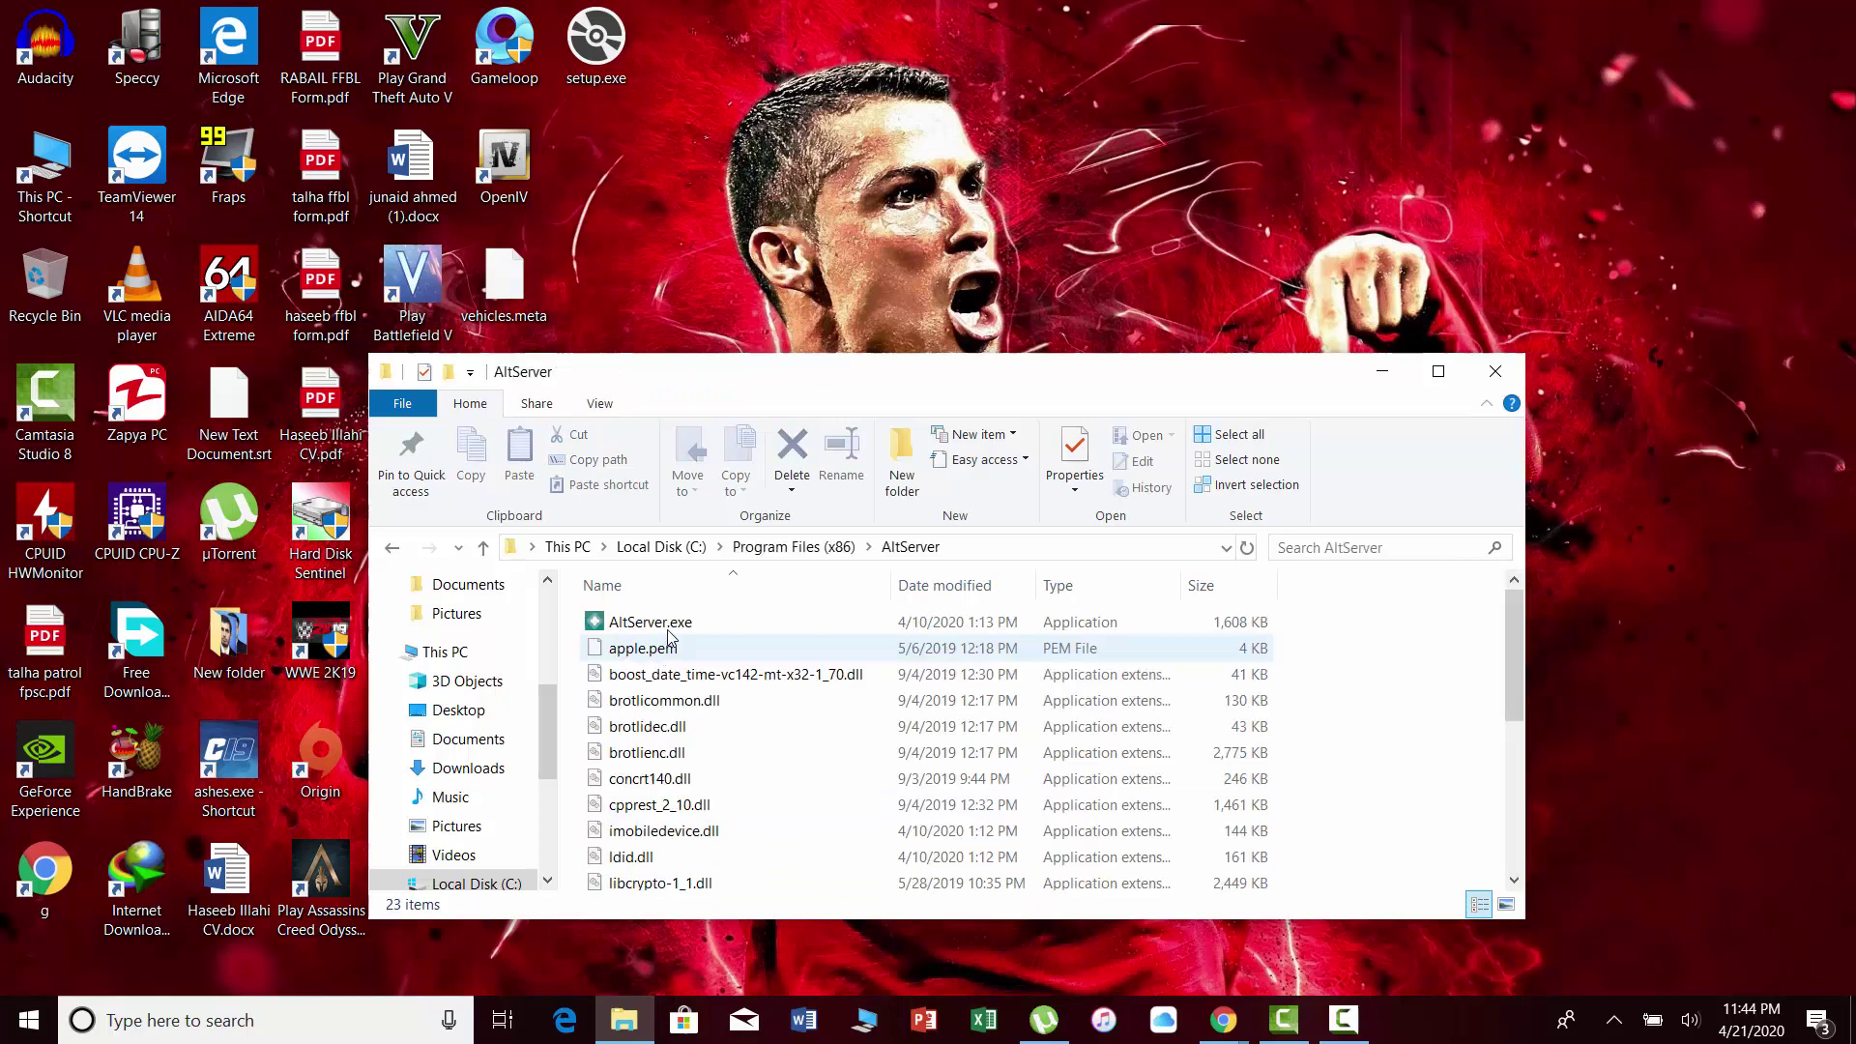
double_click(670, 624)
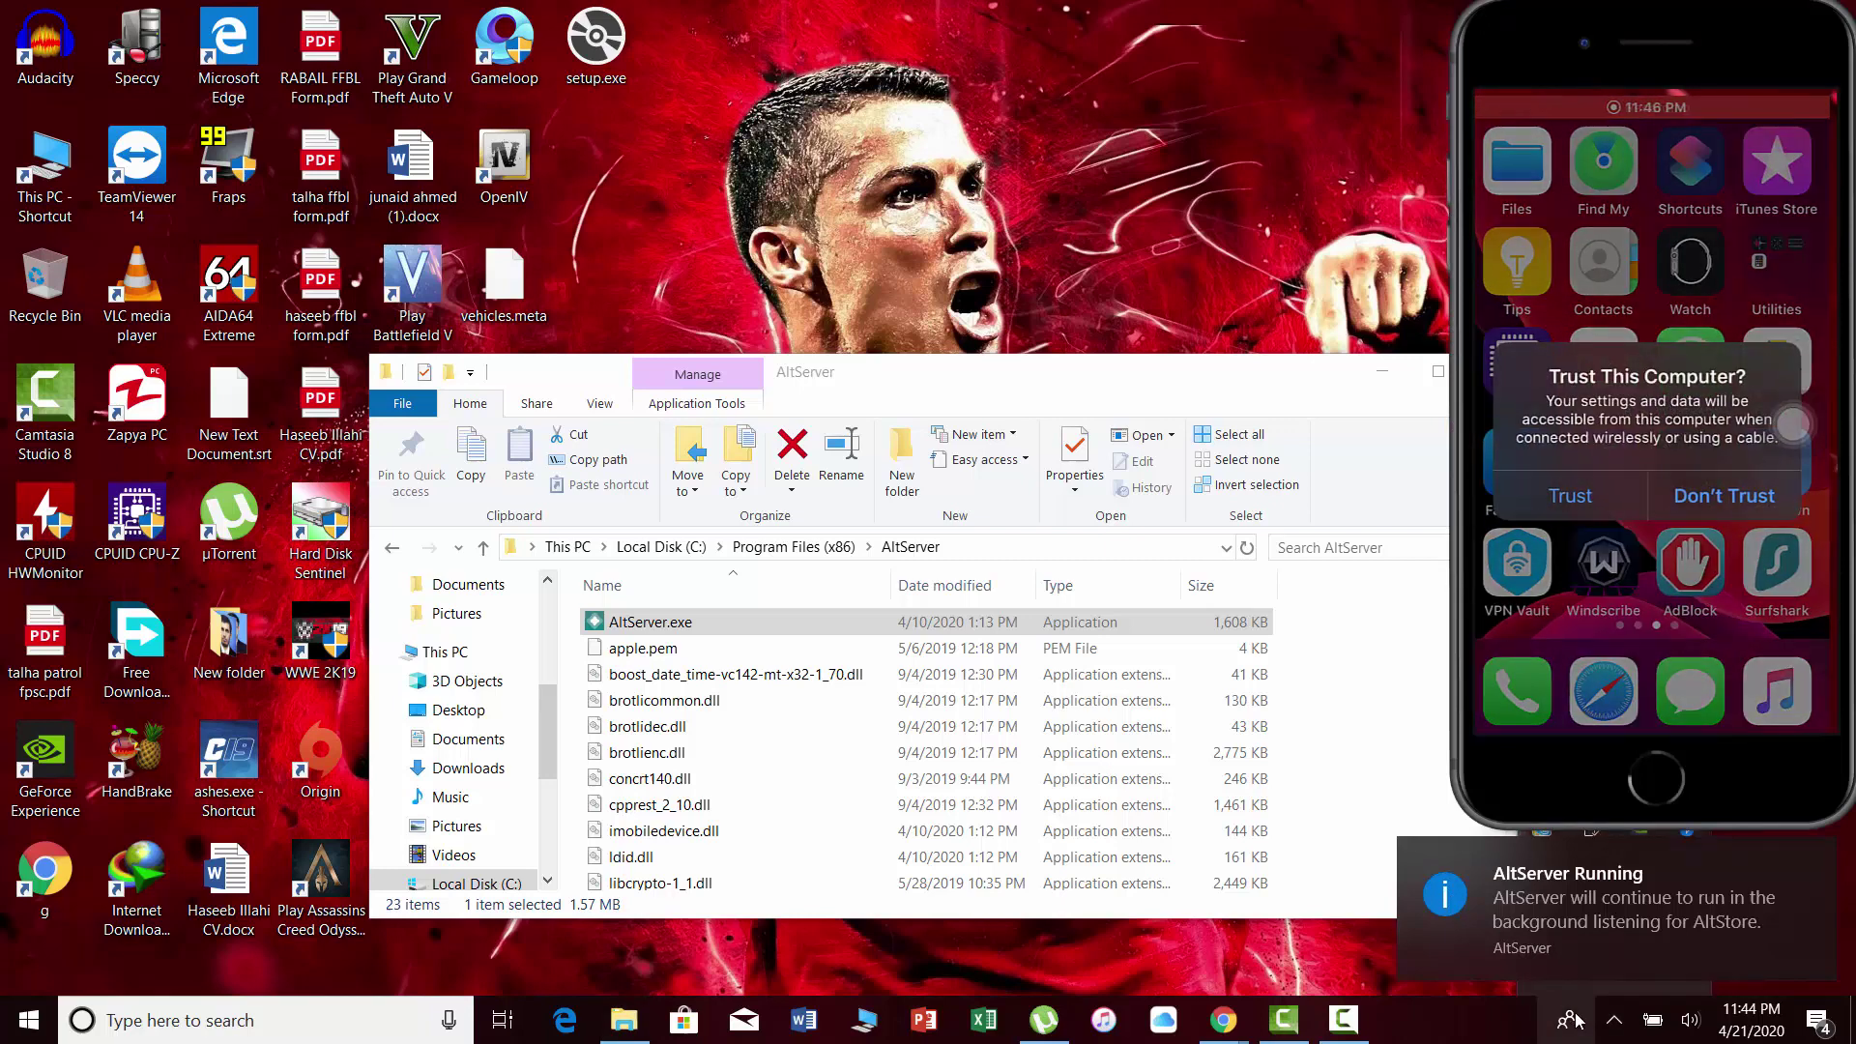
Dismiss the AltServer running notice and bring up AltServer's tray icon.
click(1669, 930)
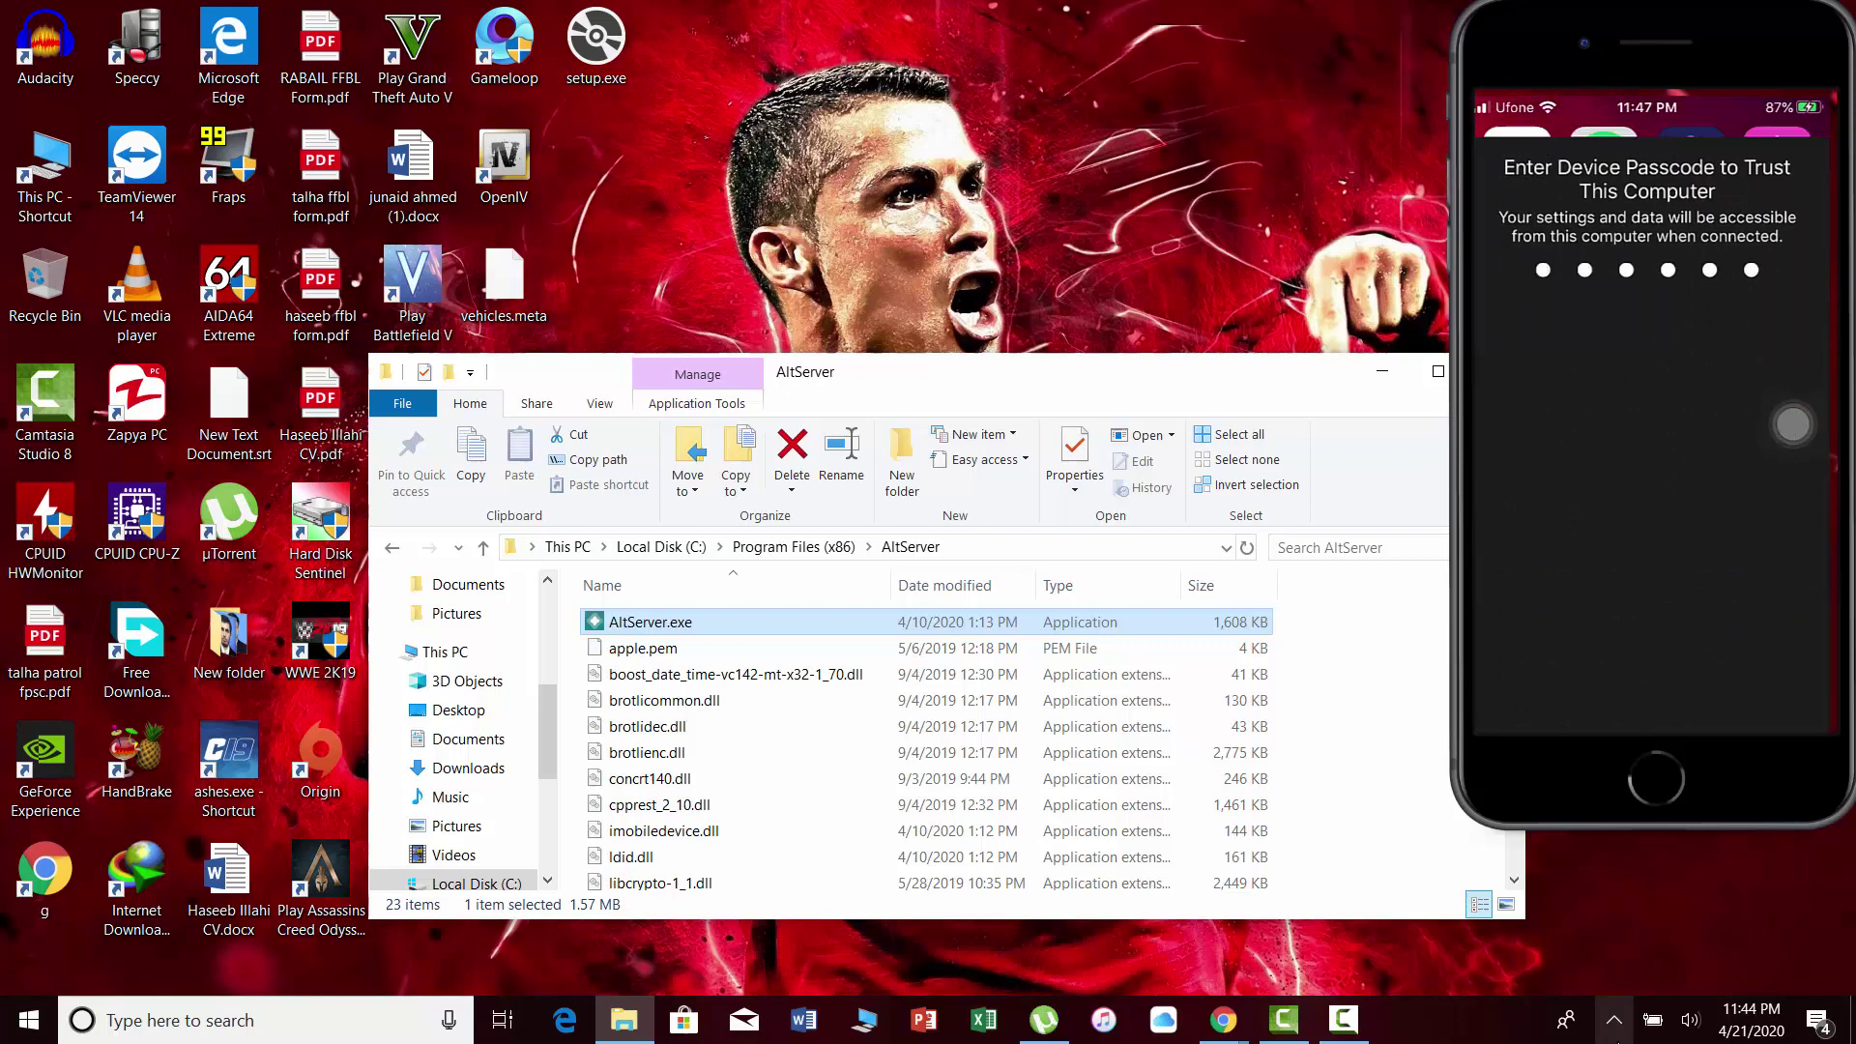
click(1614, 1020)
Choose Install AltStore for the connected iPhone from AltServer's tray menu.
click(1597, 977)
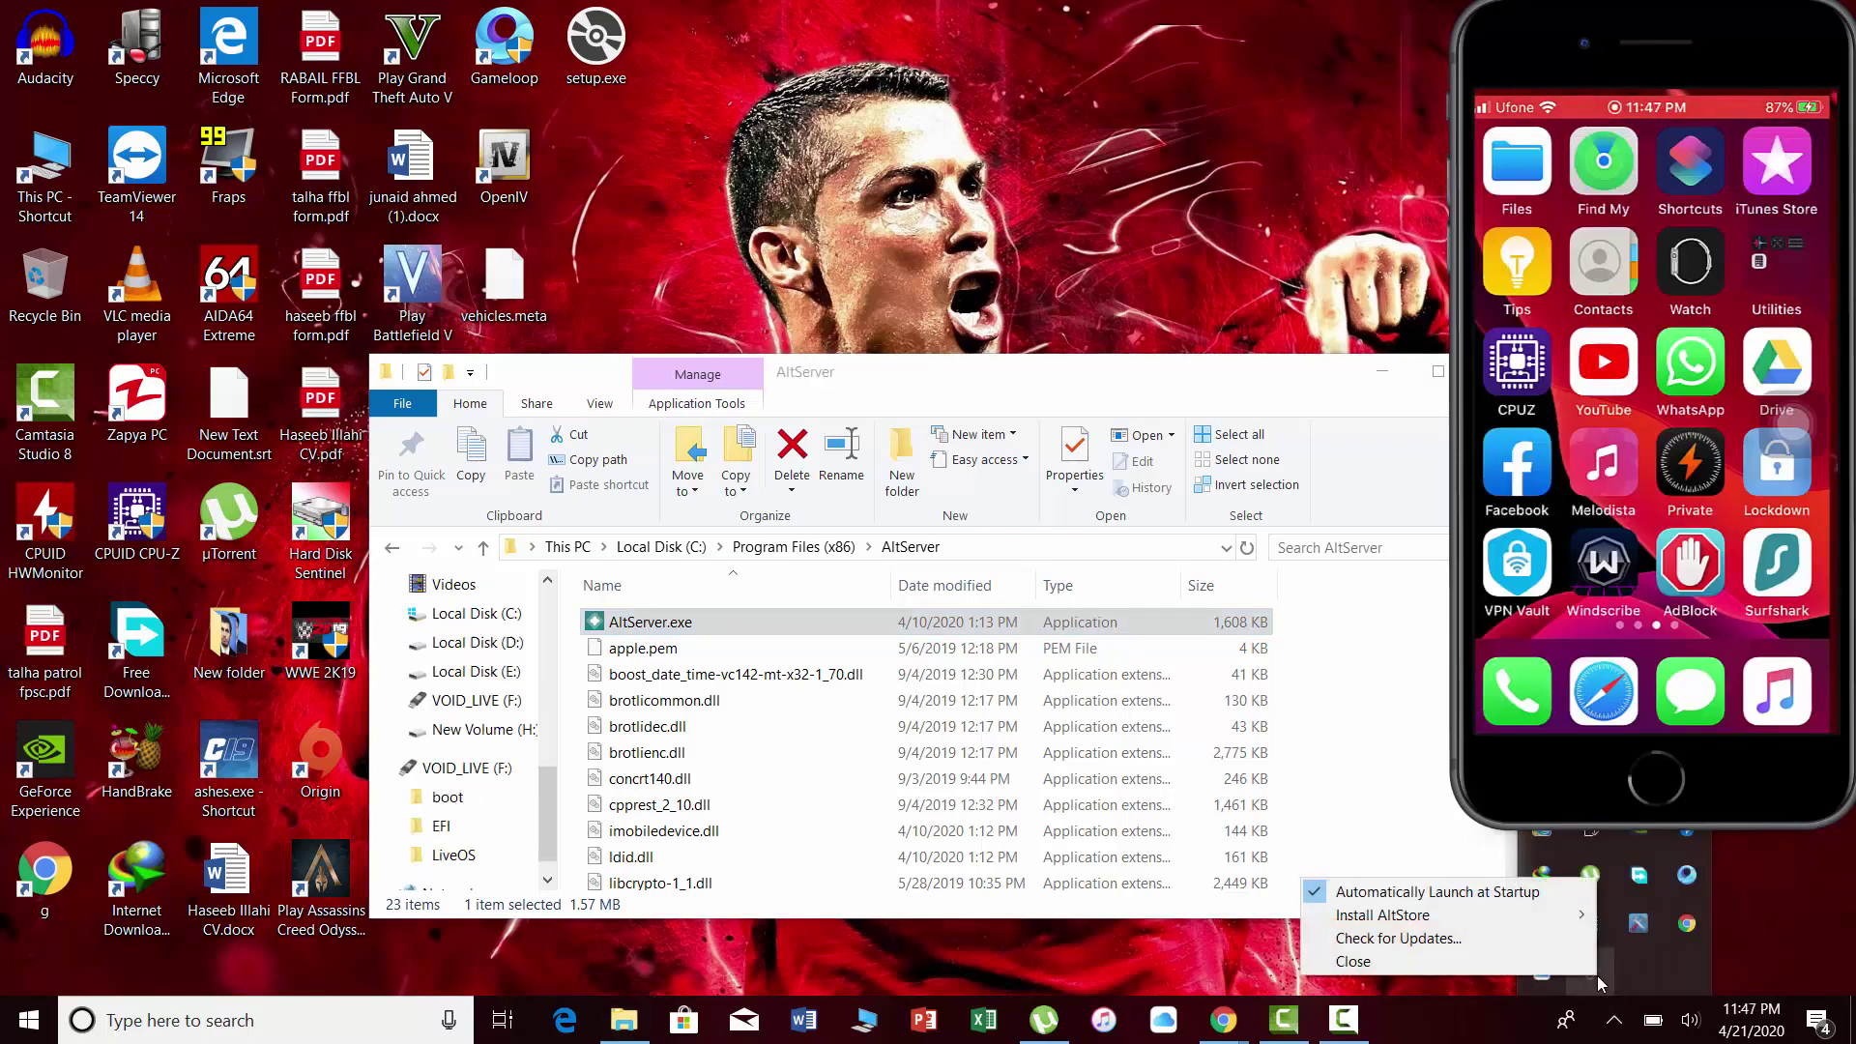
mouse_move(1522, 917)
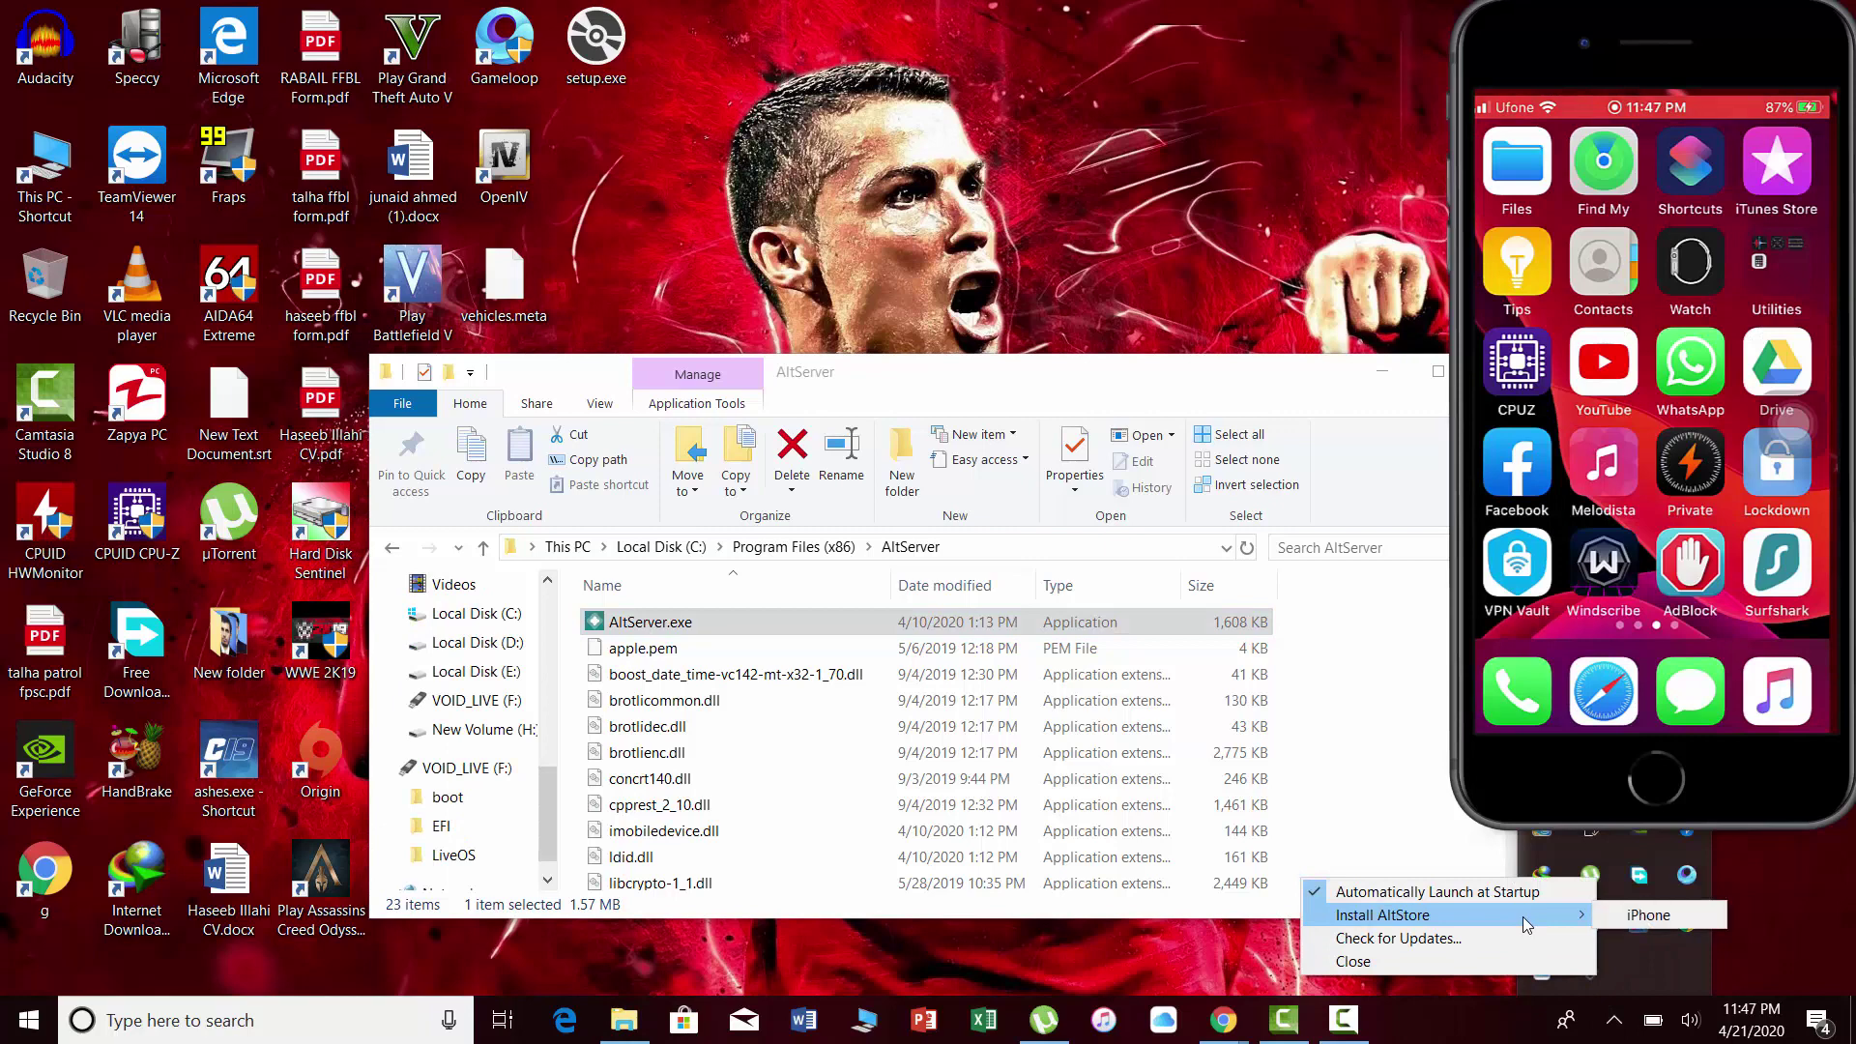
click(1612, 917)
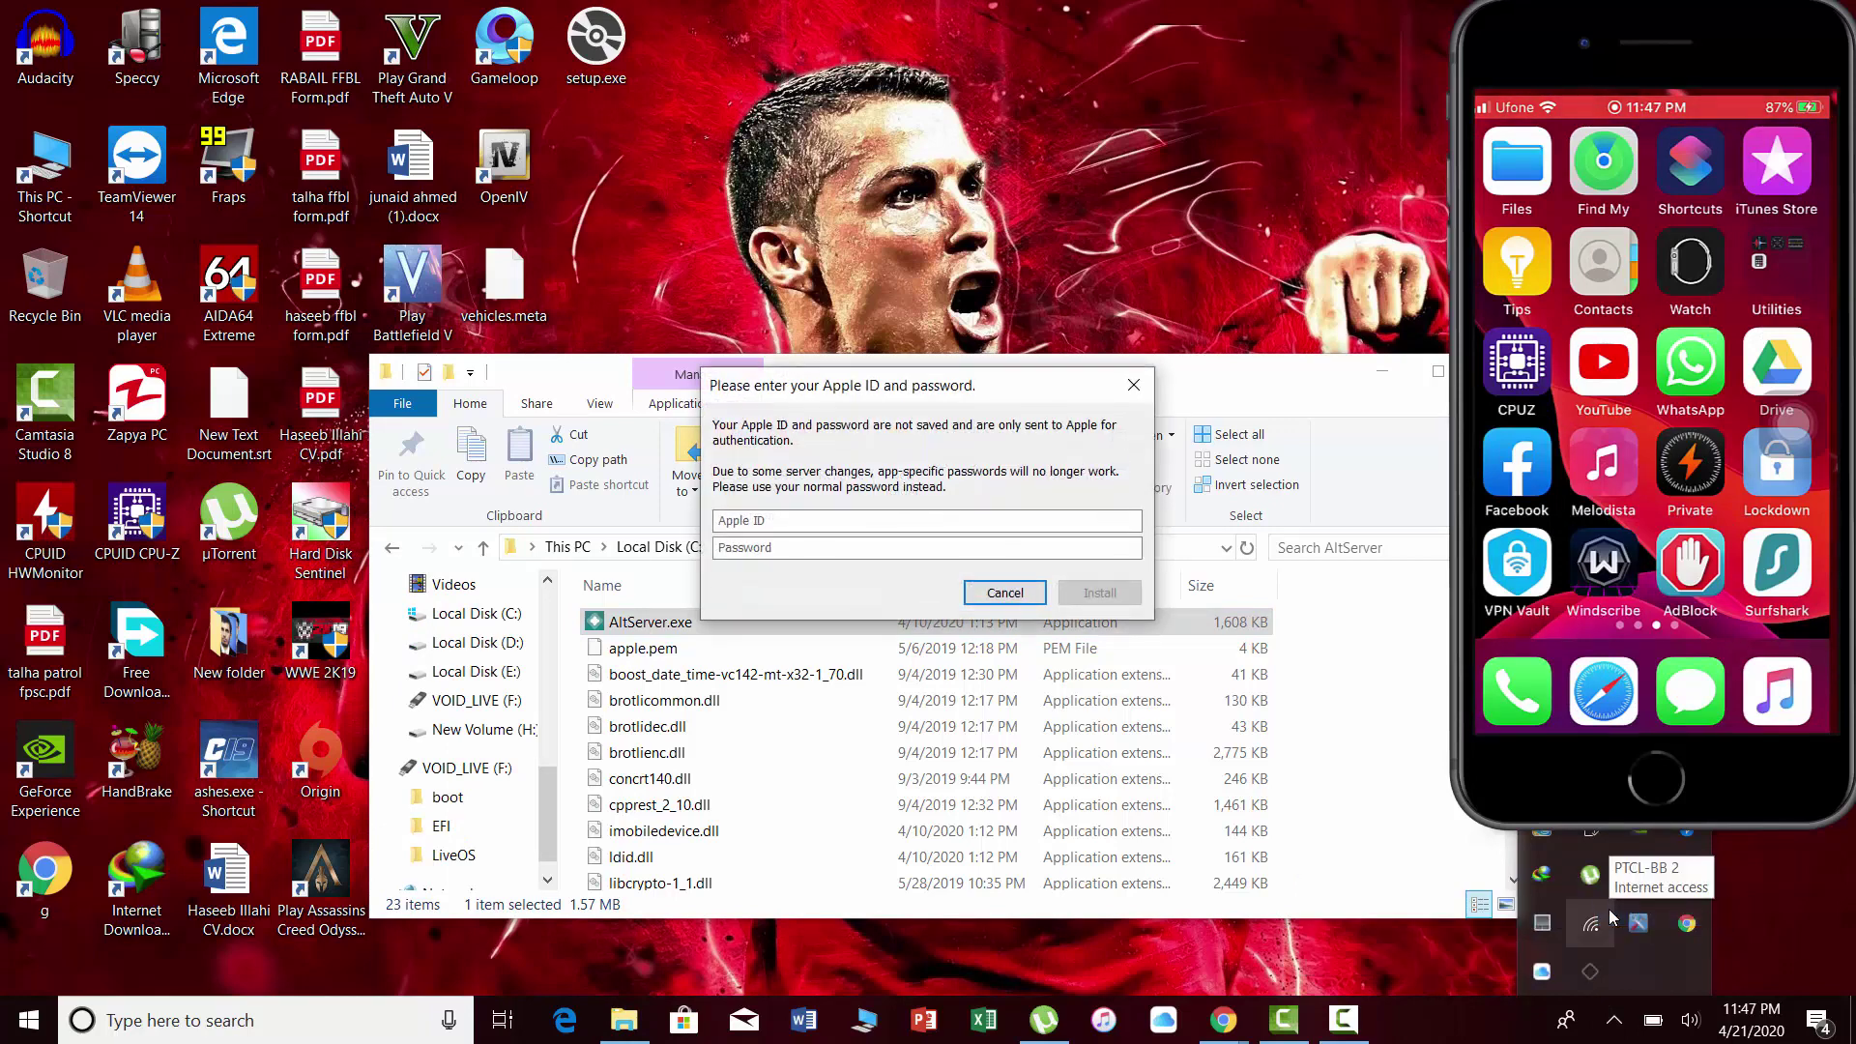
Enter the Apple ID e-mail and its password, then submit to begin installing AltStore.
click(826, 525)
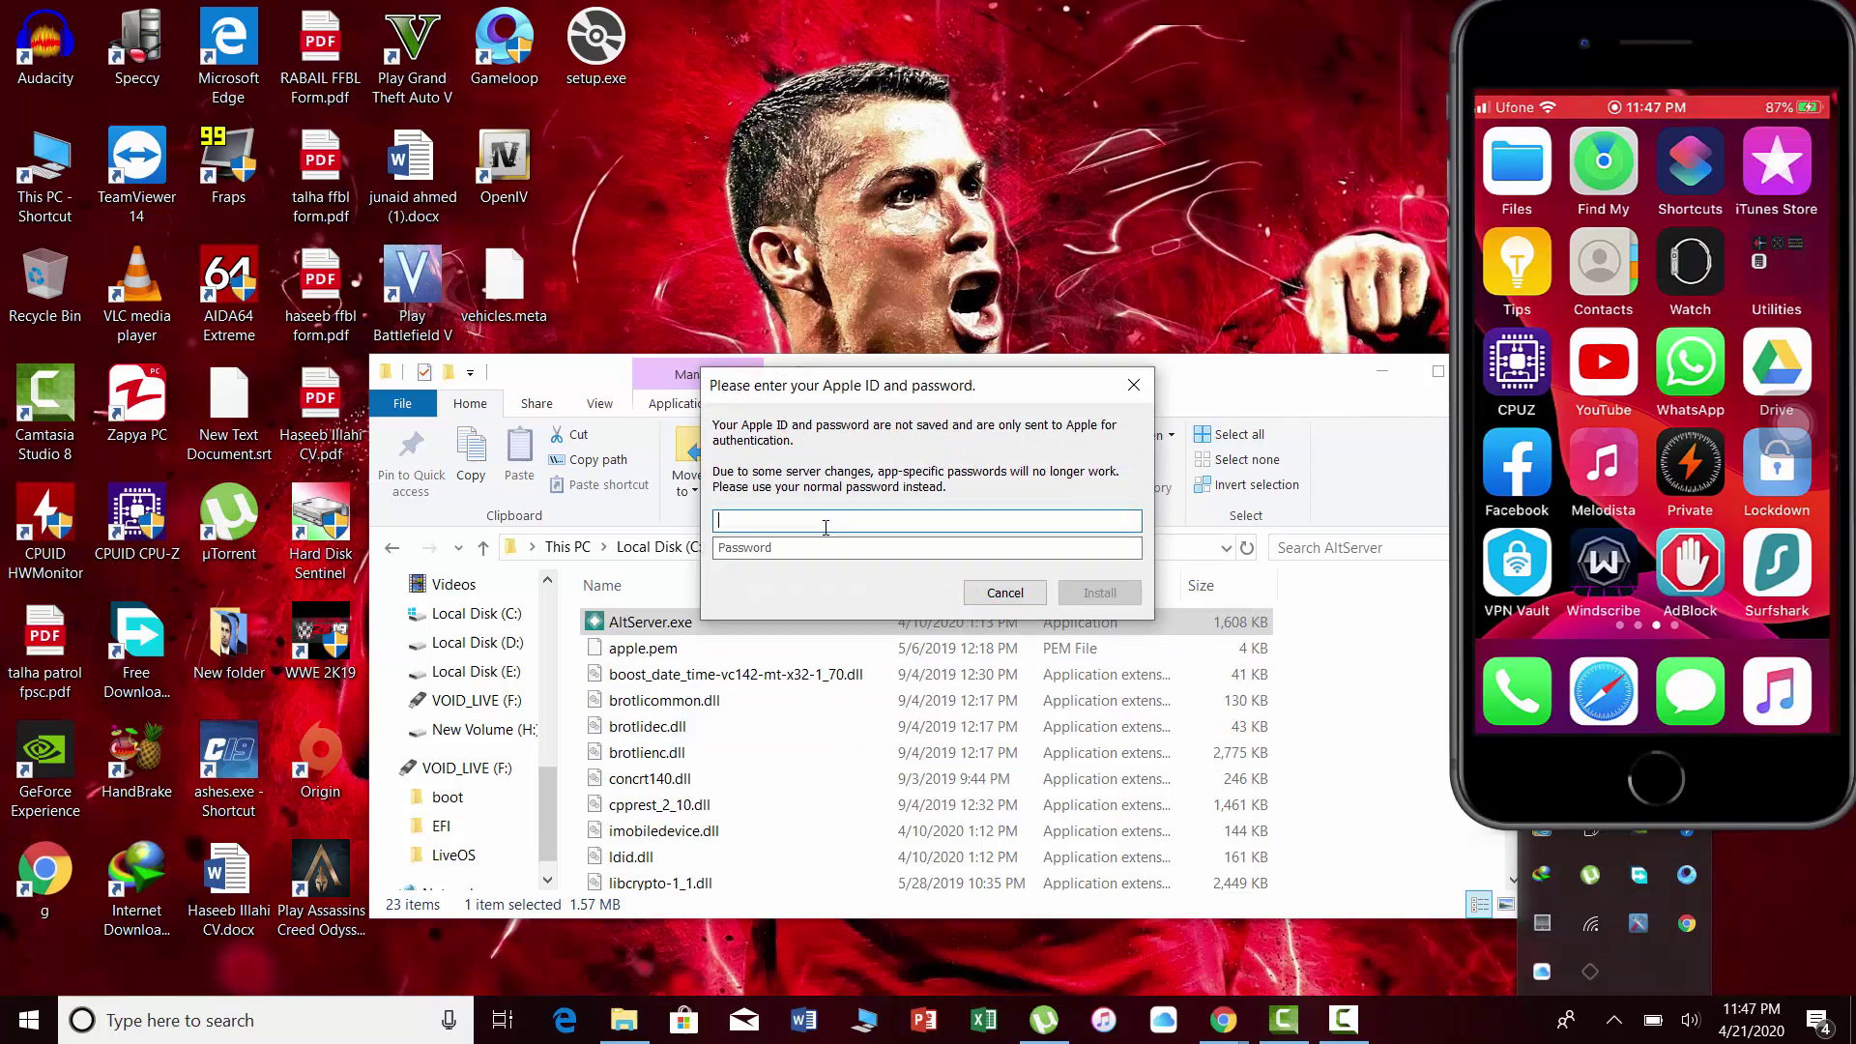
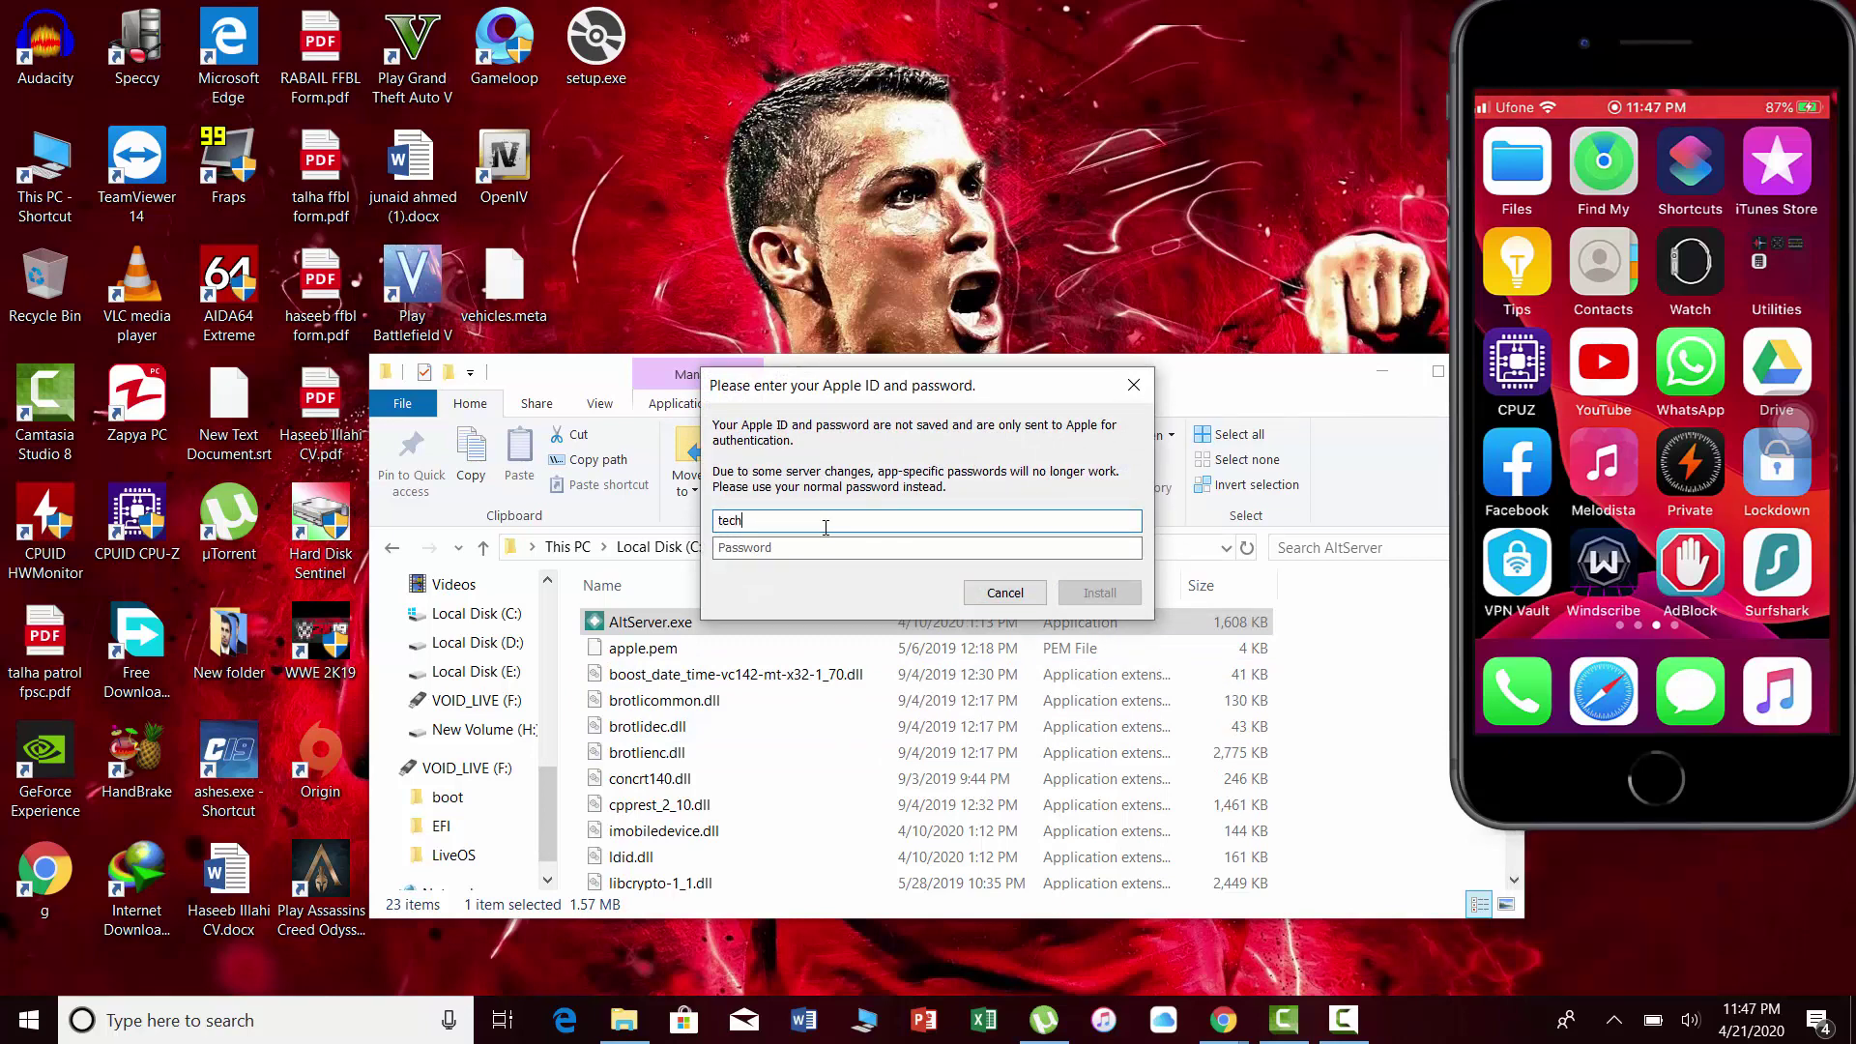
key(Tab)
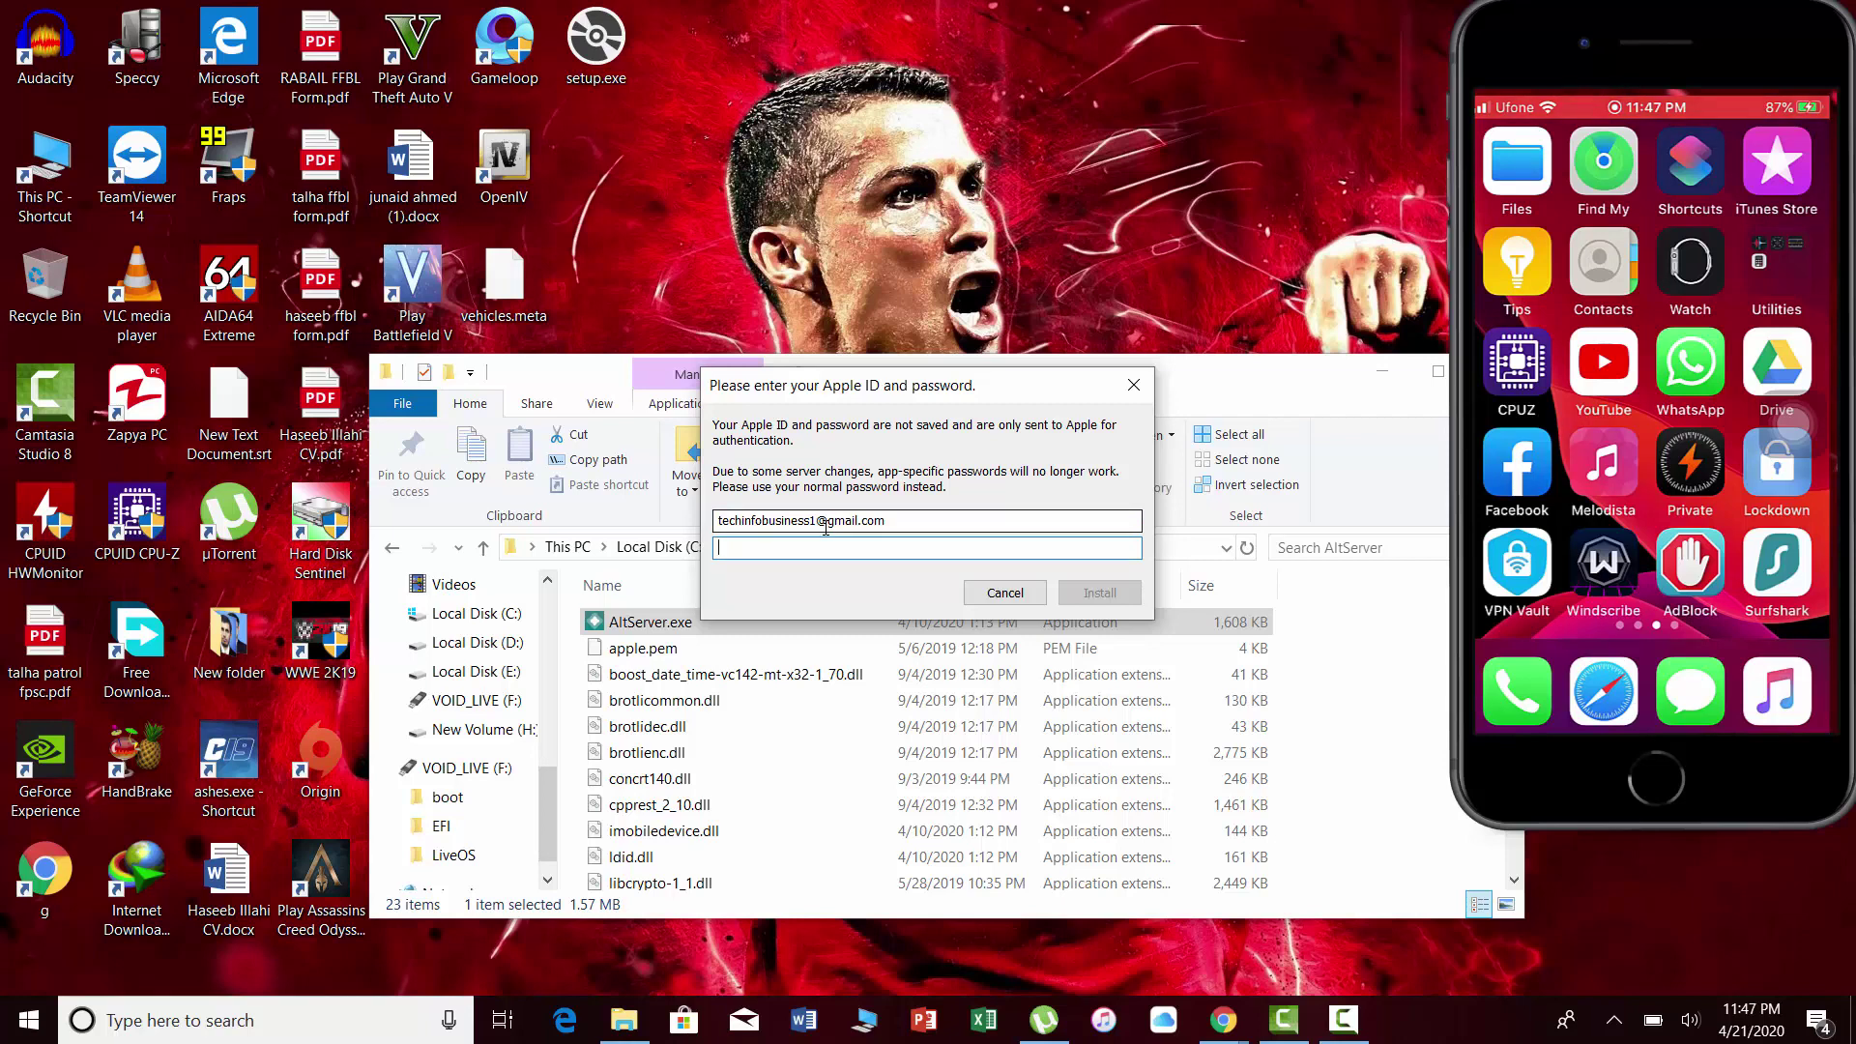
key(BackSpace)
text(••)
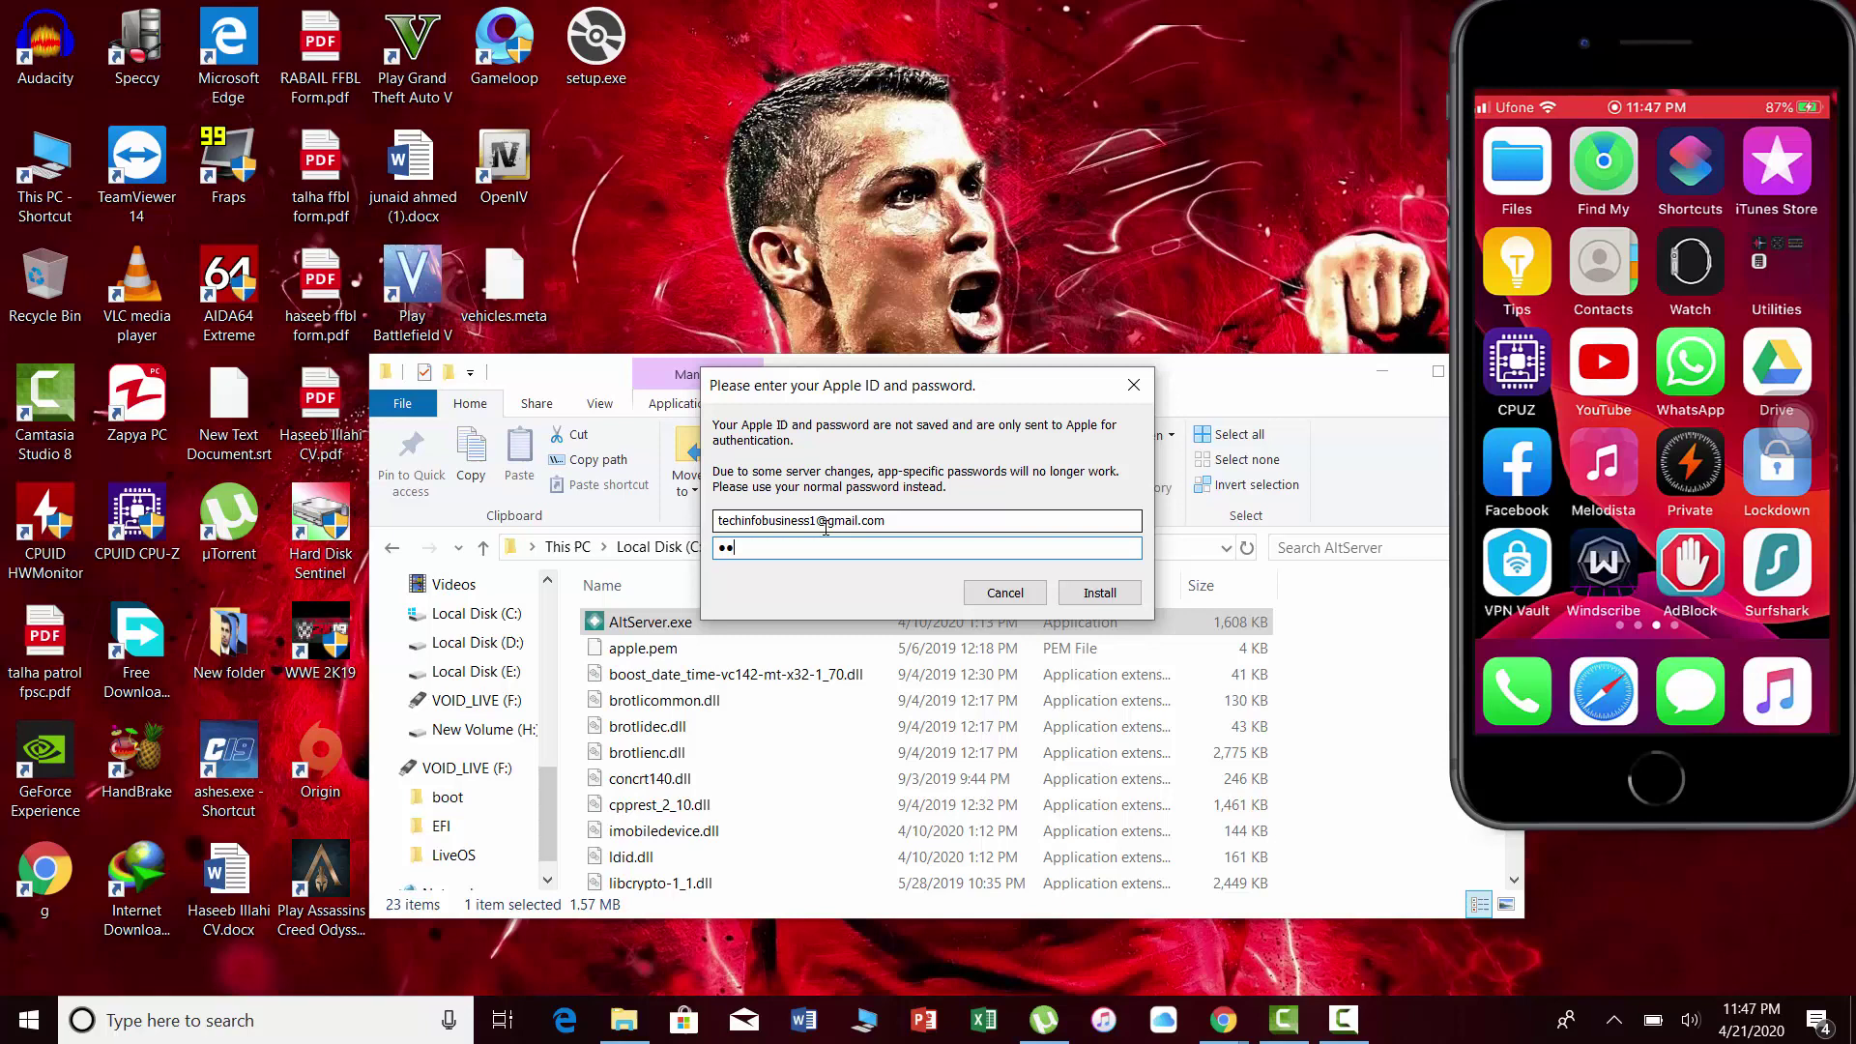
text(••••••)
key(BackSpace)
text(••)
key(Return)
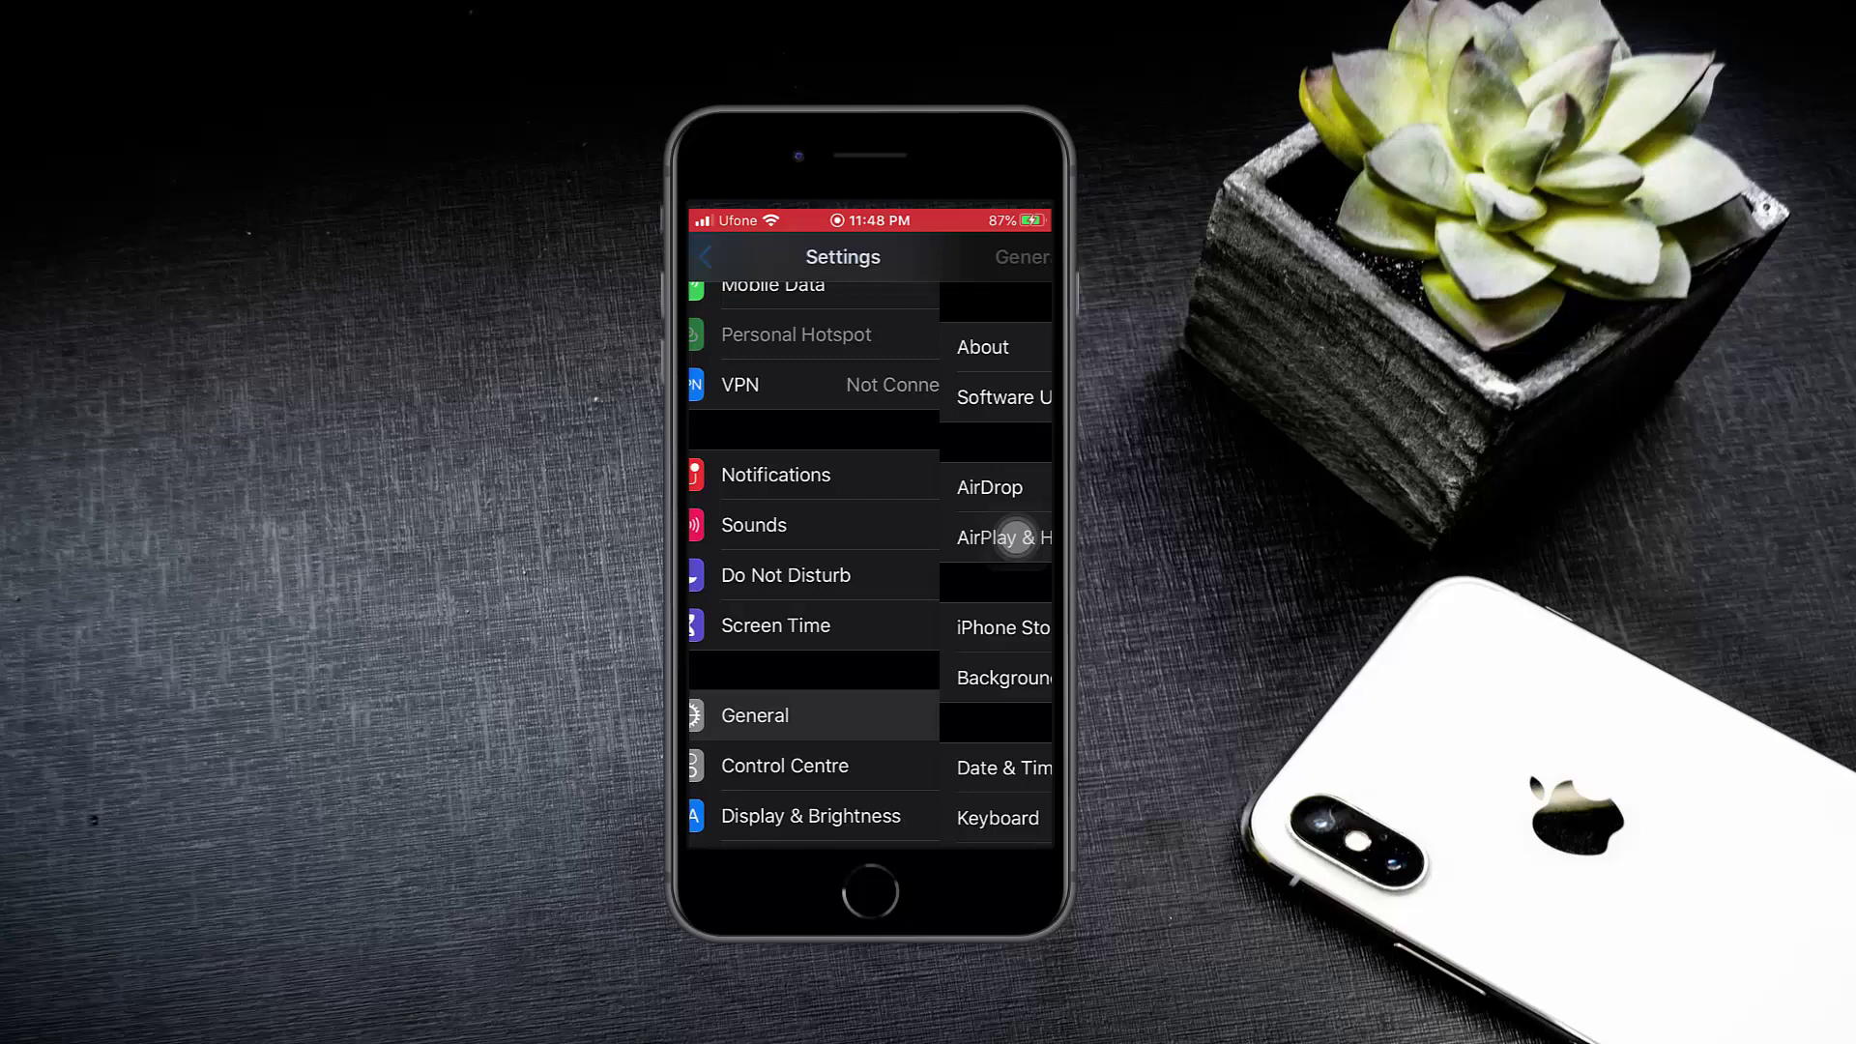
Scroll down the General settings page toward Profiles & Device Management.
scroll(1016, 538, down, 5)
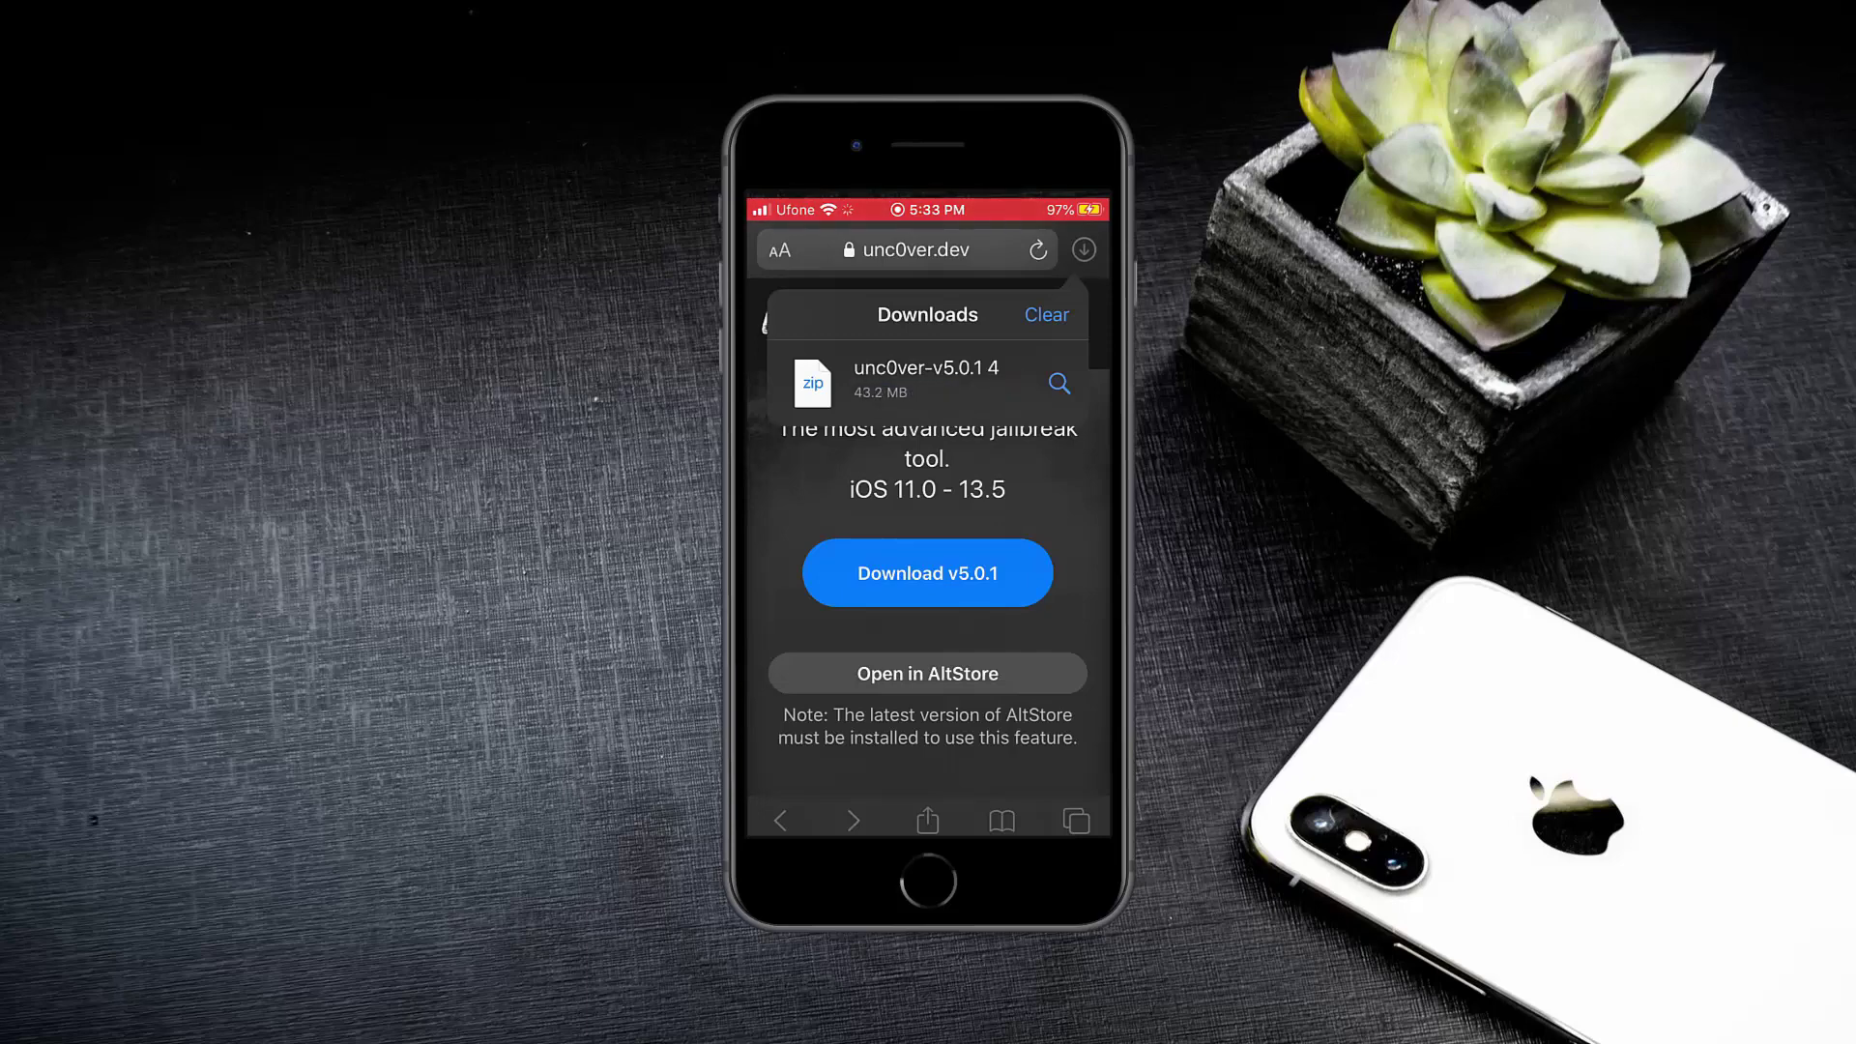
Open unc0ver-v5.0.1 4.ipa in Files and share it with Copy to AltStore.
click(1060, 383)
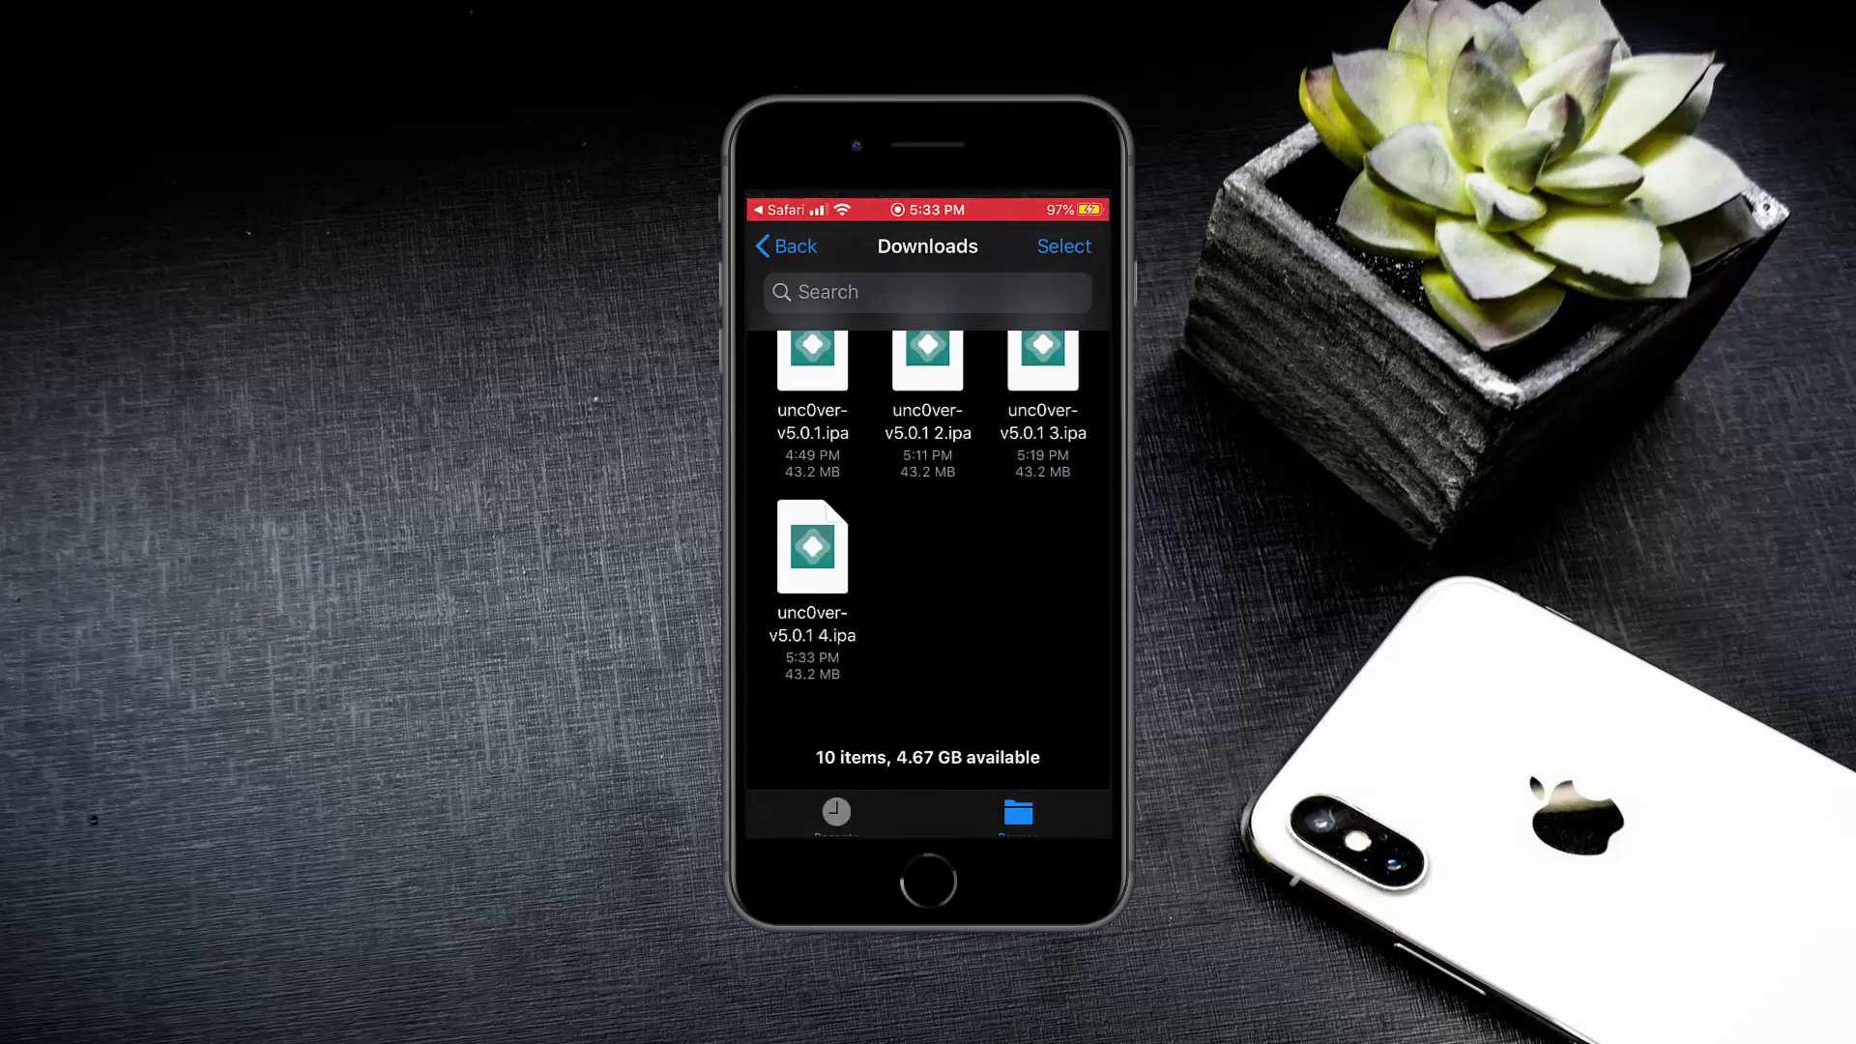
click(812, 546)
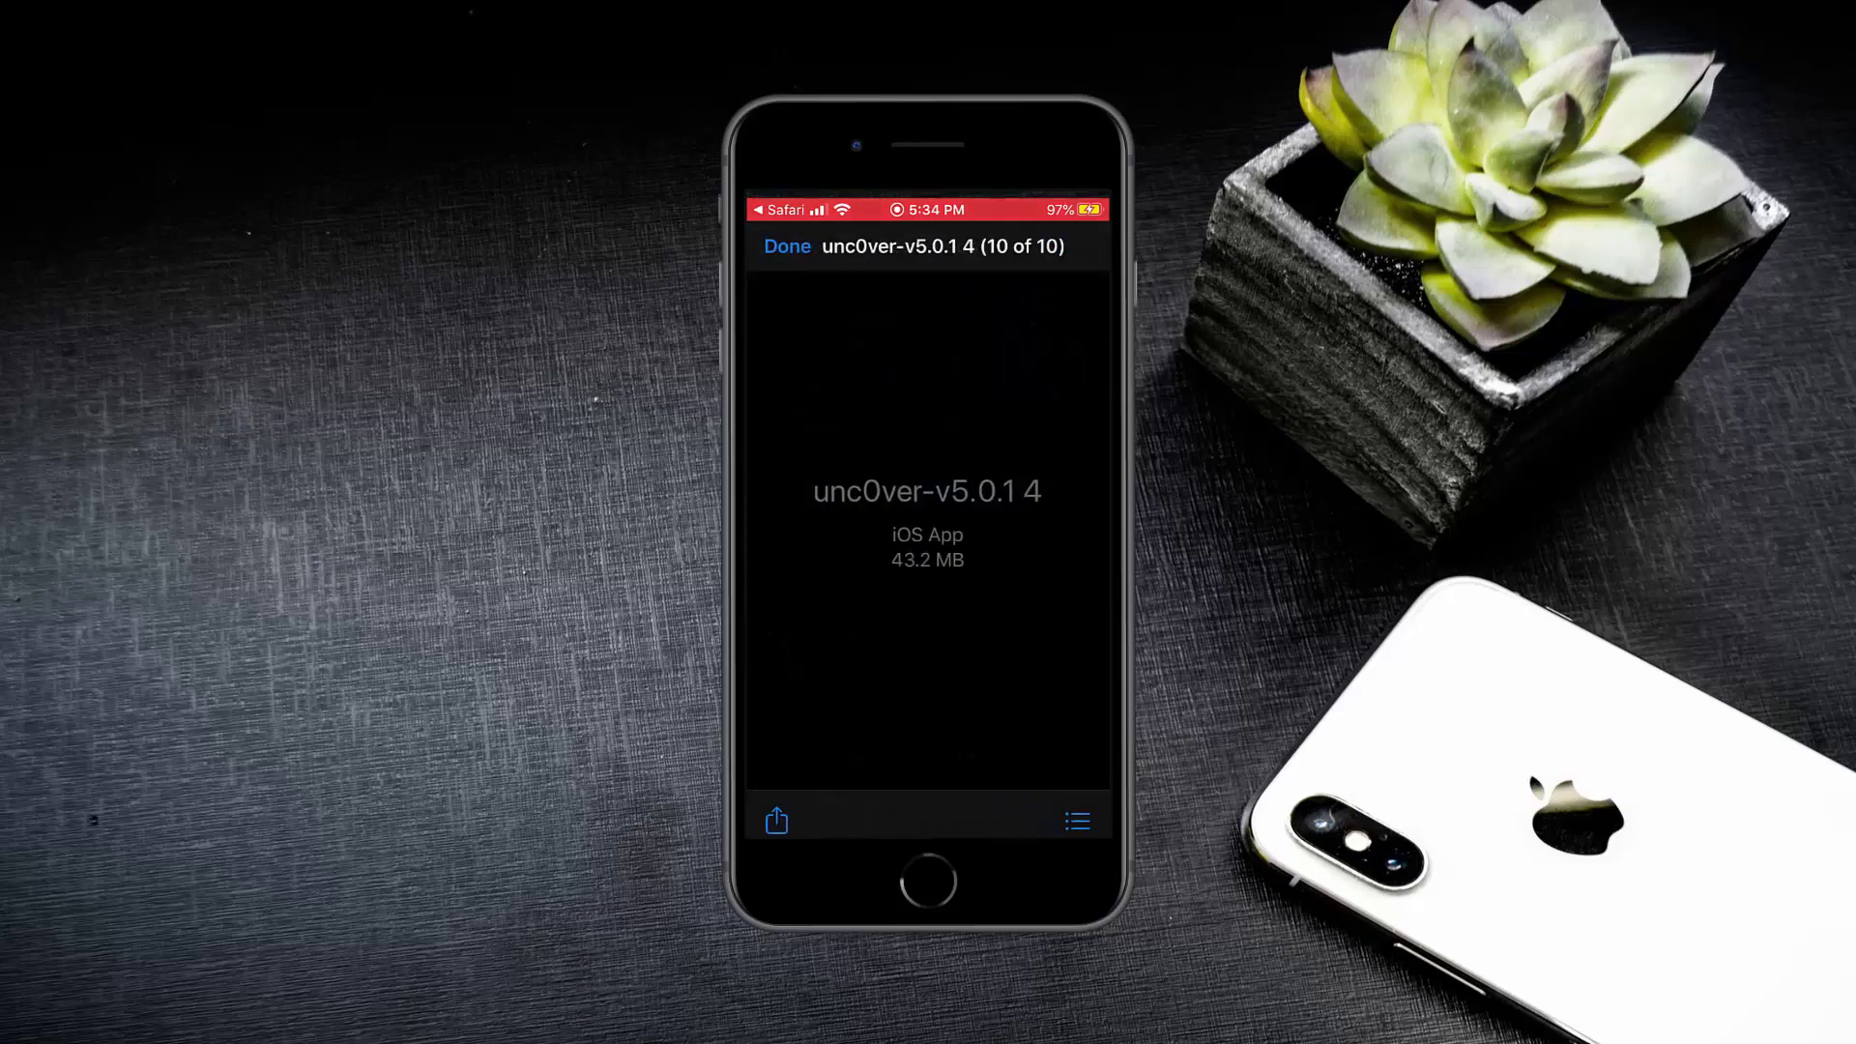
click(776, 820)
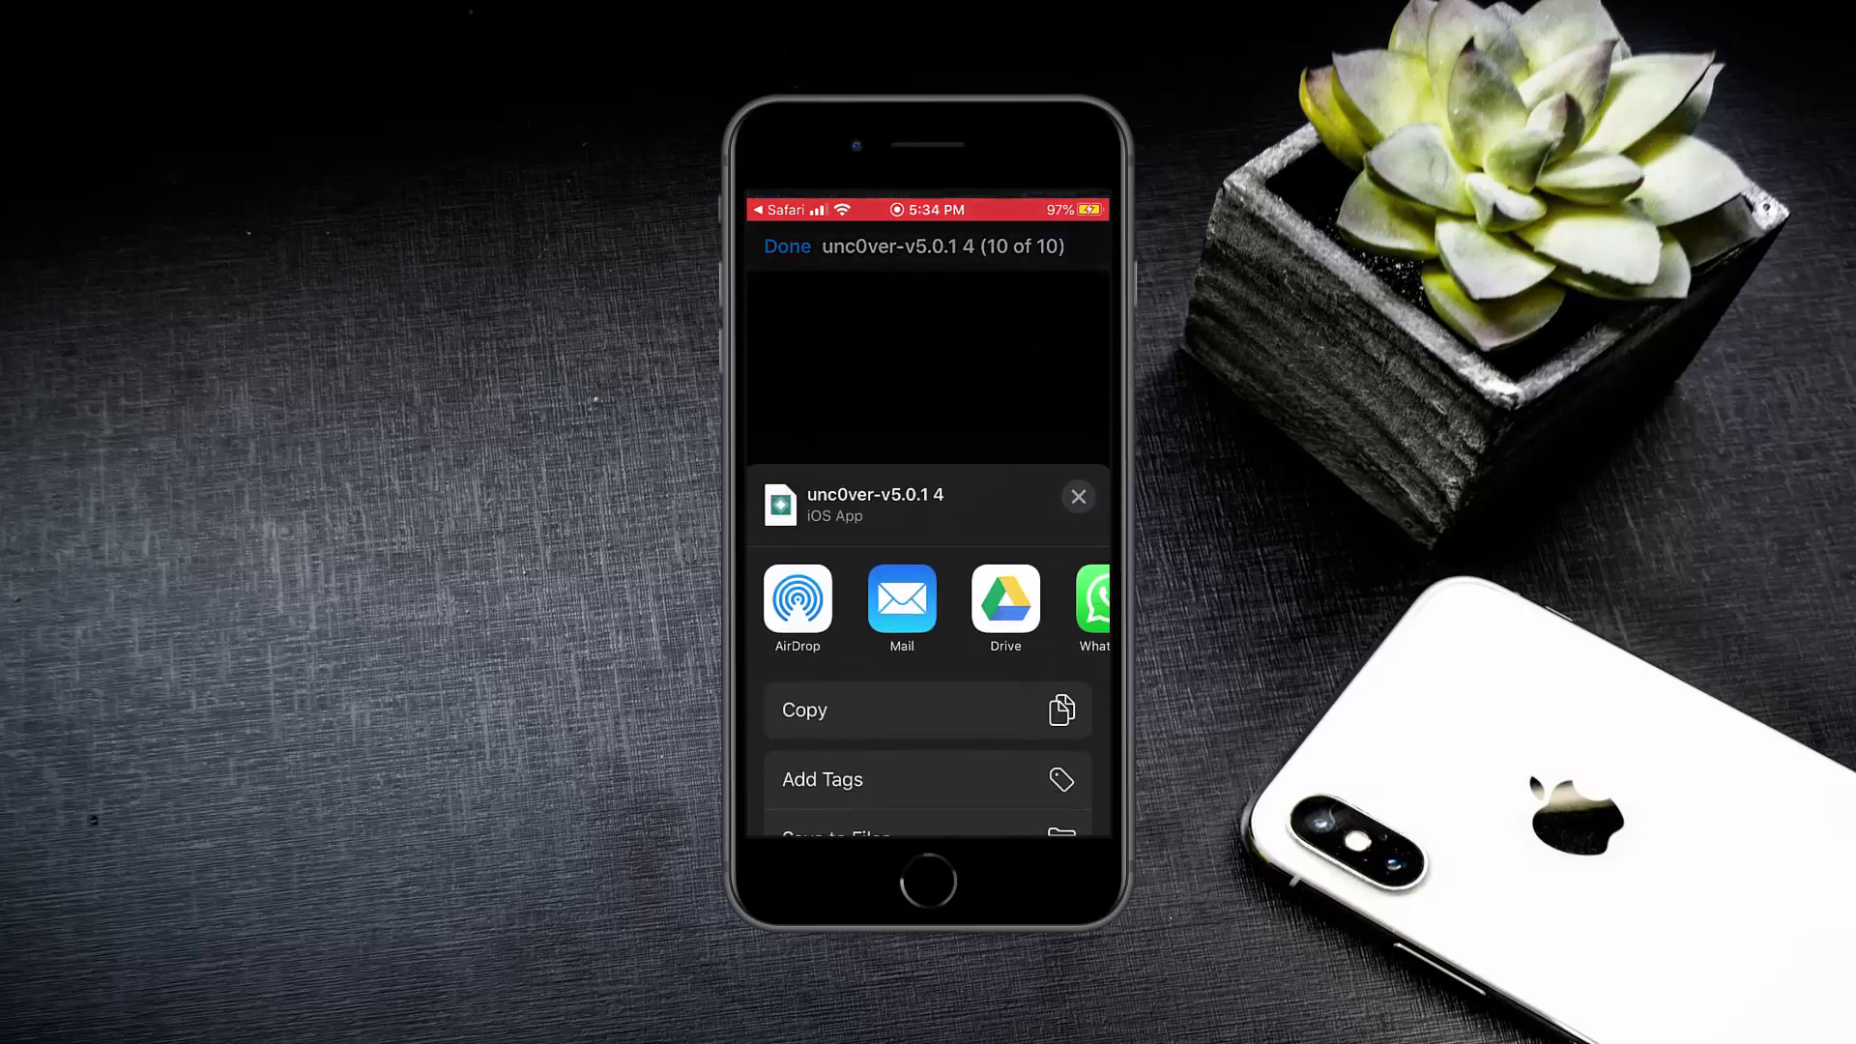
scroll(929, 599, right, 10)
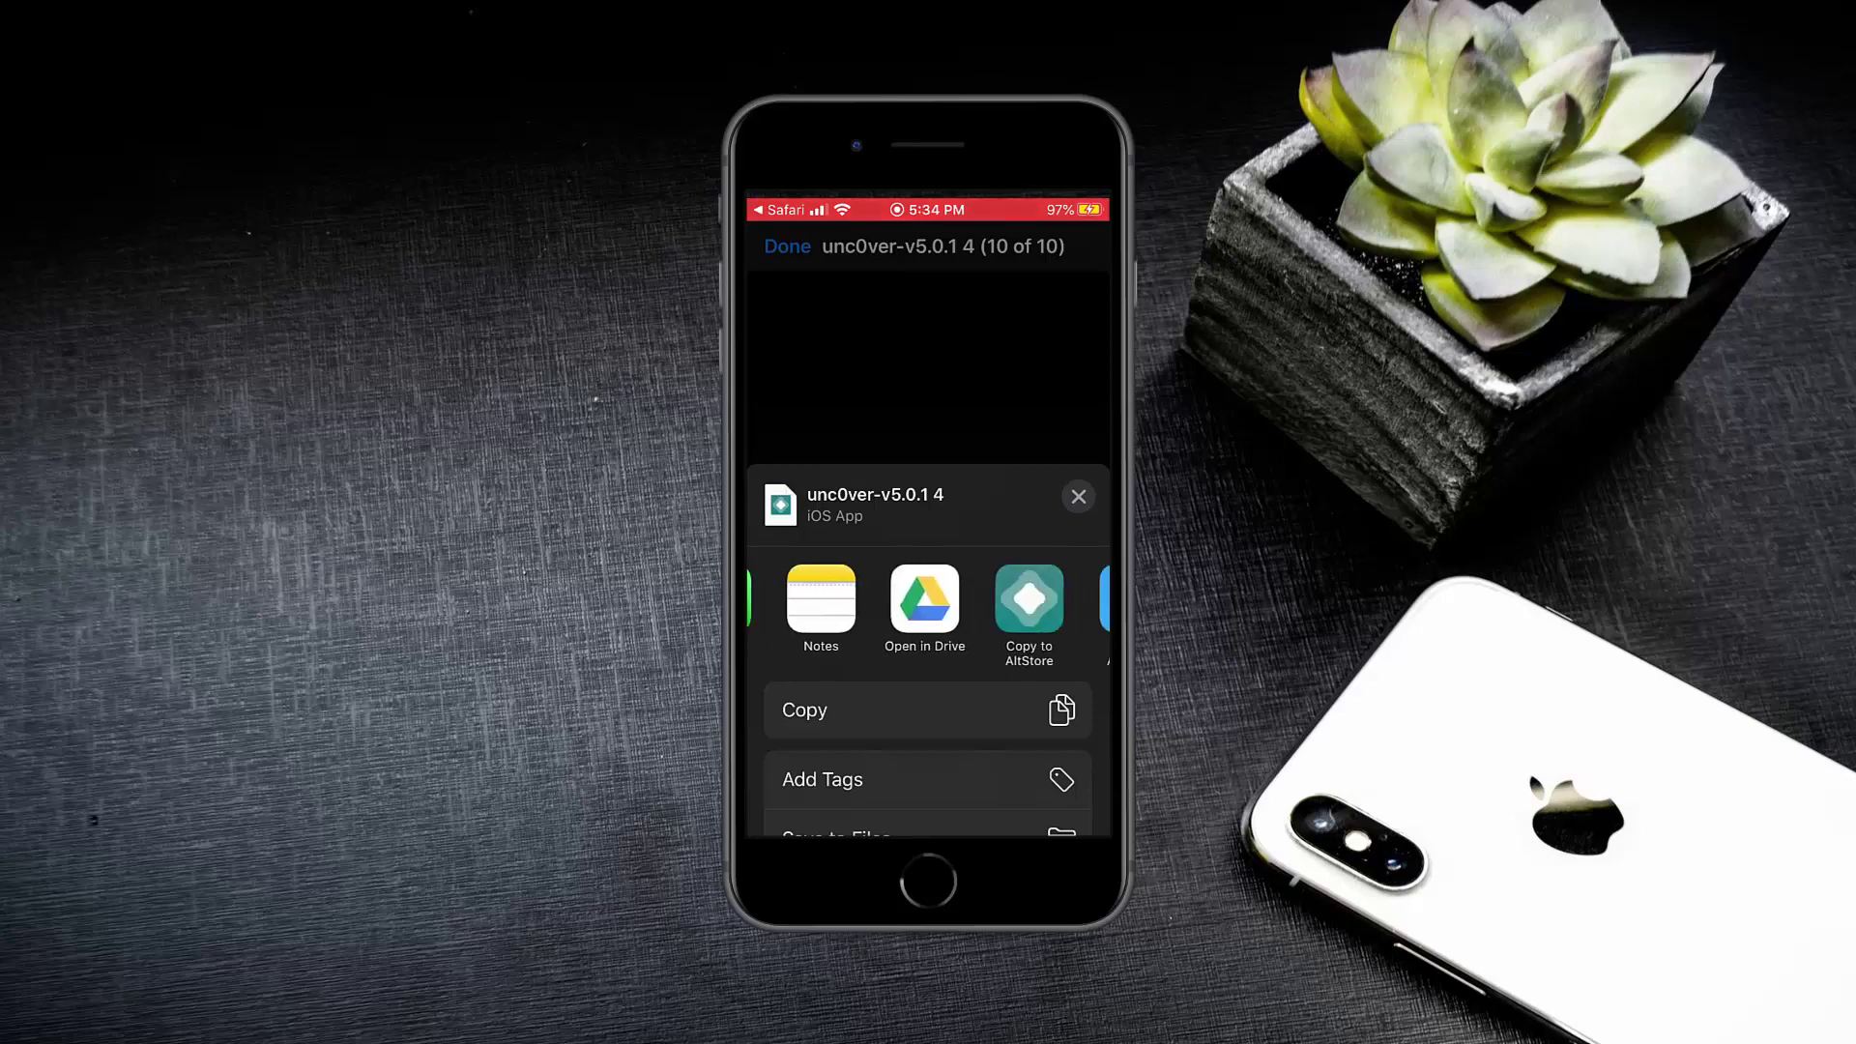
scroll(929, 609, left, 3)
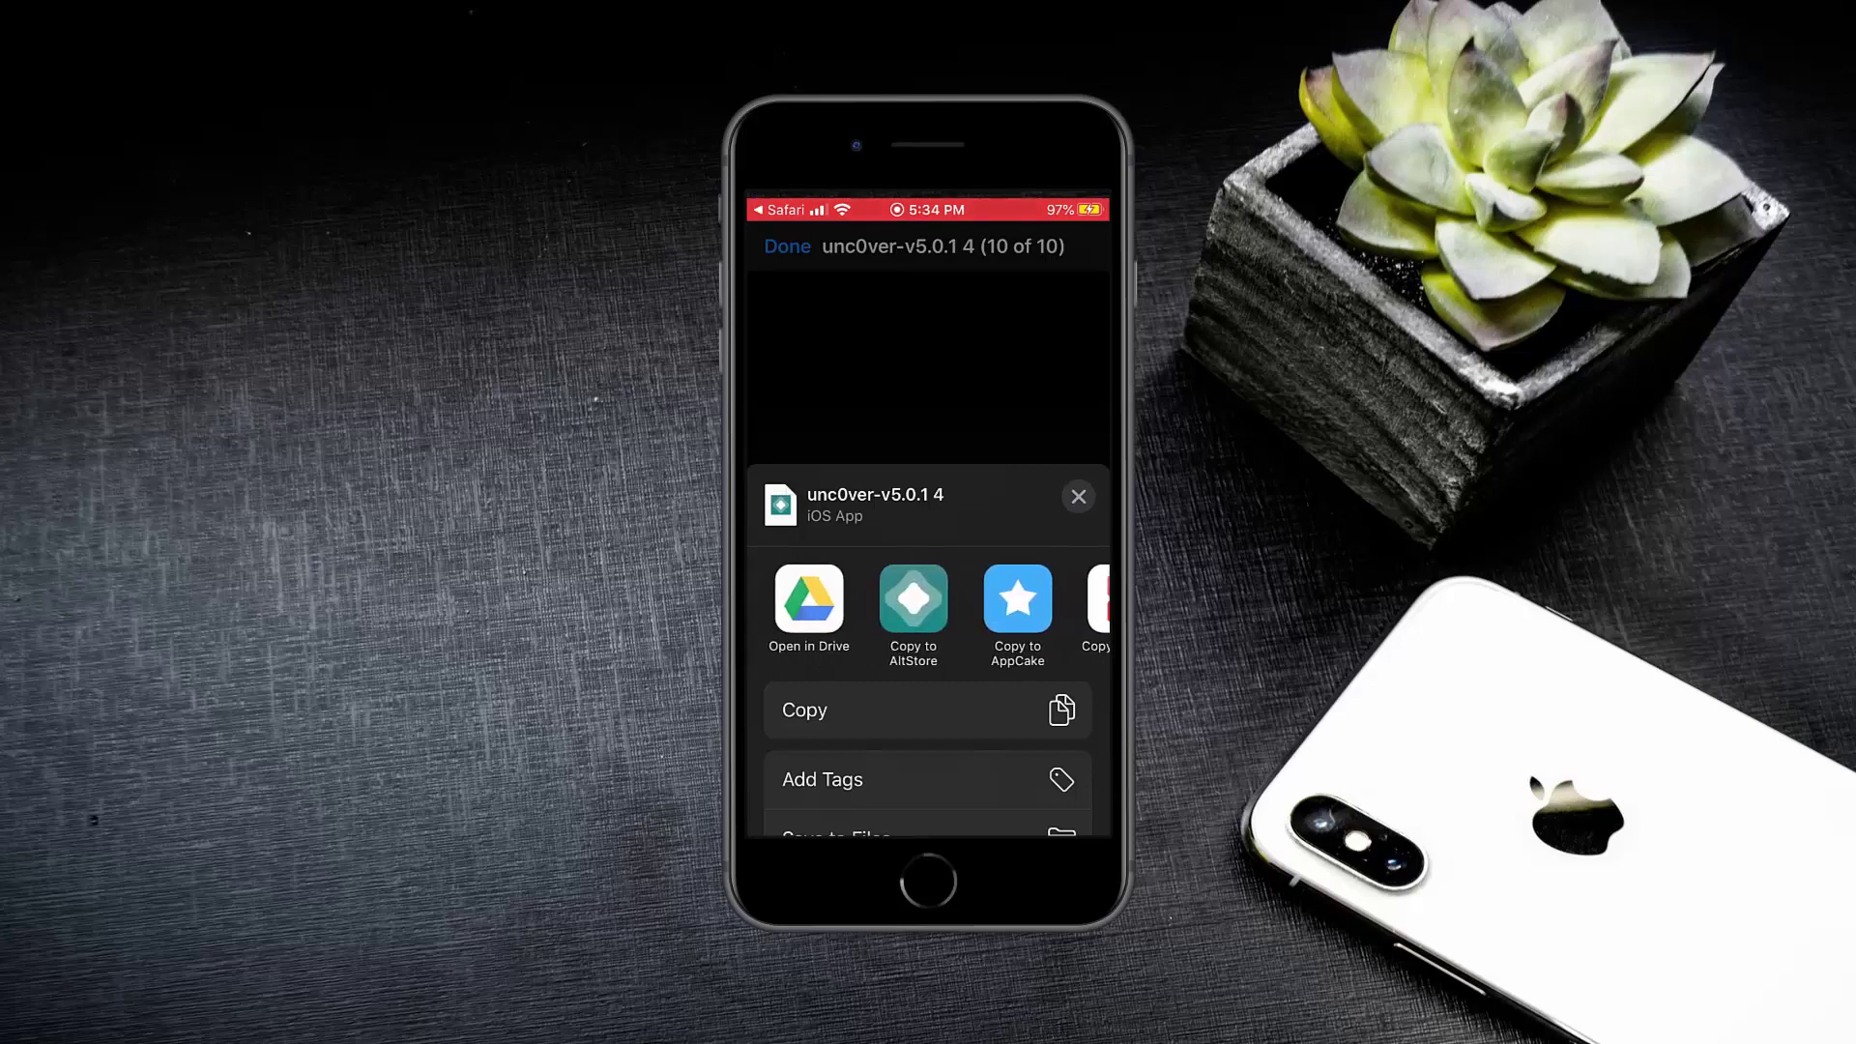
click(913, 599)
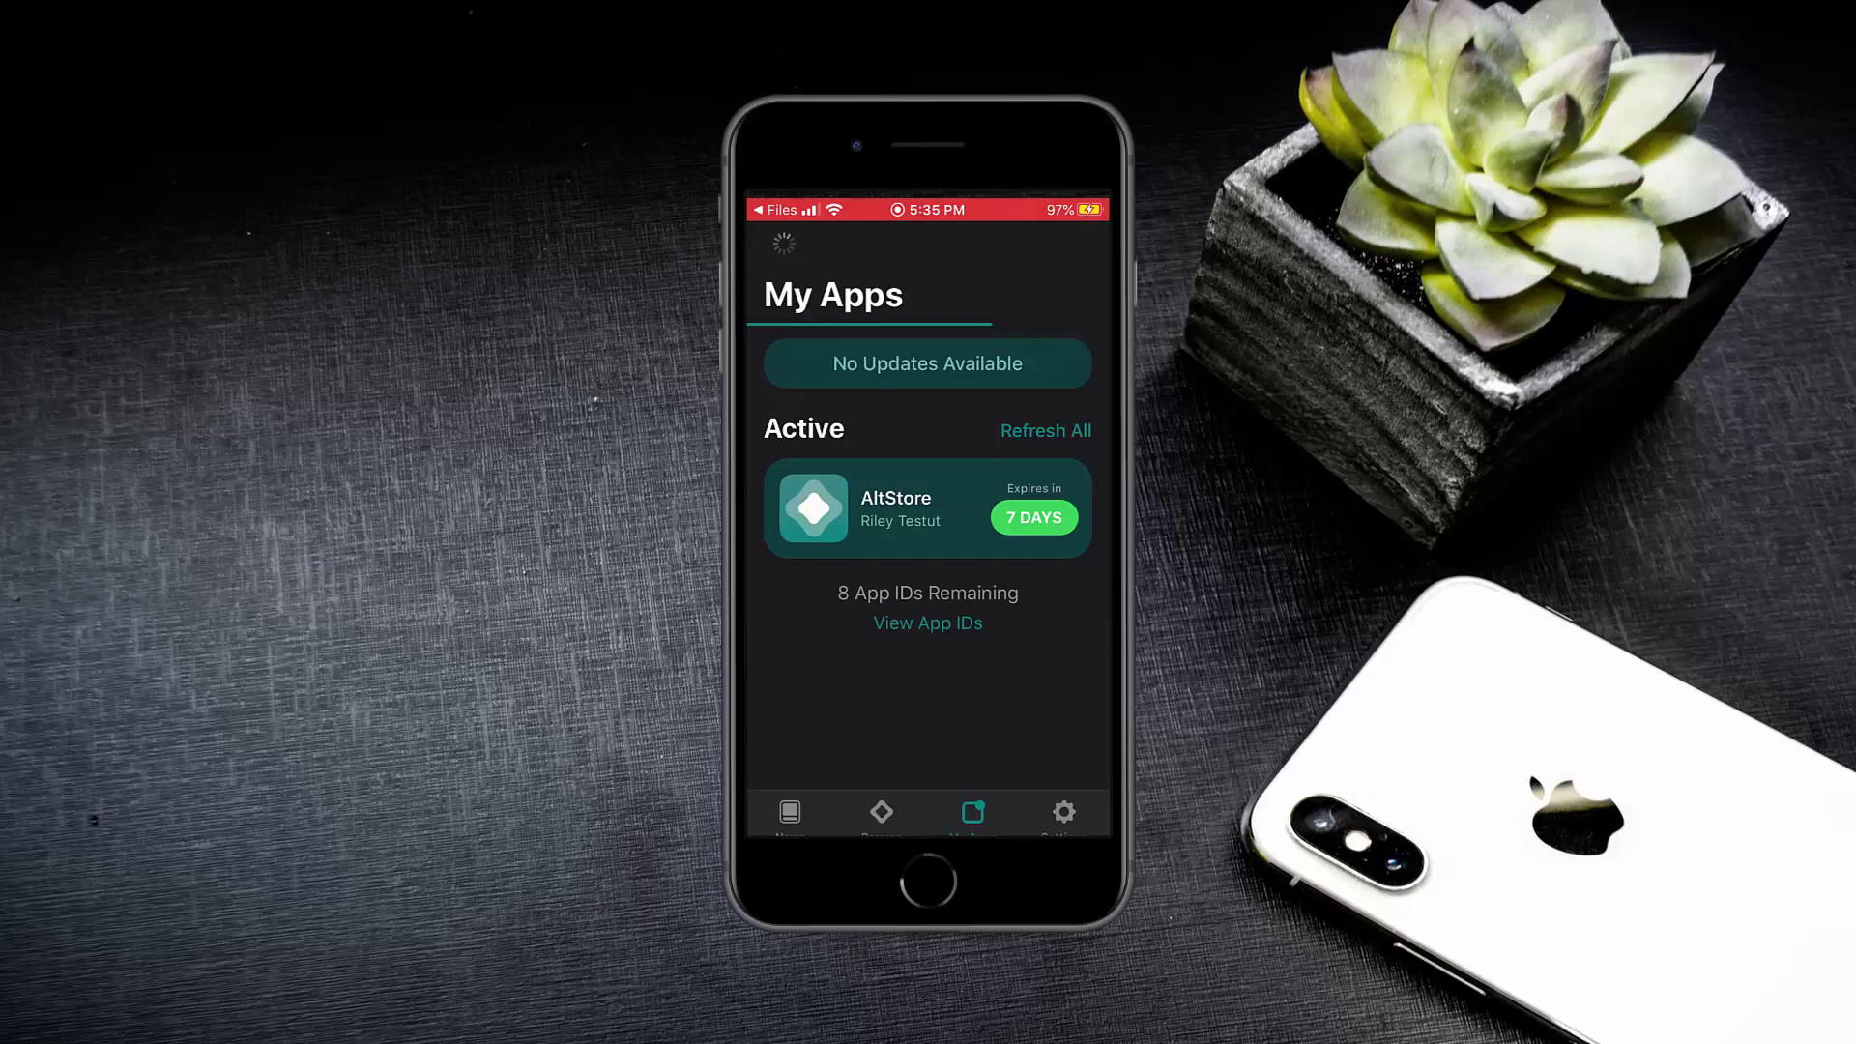
Press Jailbreak in the newly installed unc0ver app to start jailbreaking iOS 13.5.
scroll(928, 483, down, 3)
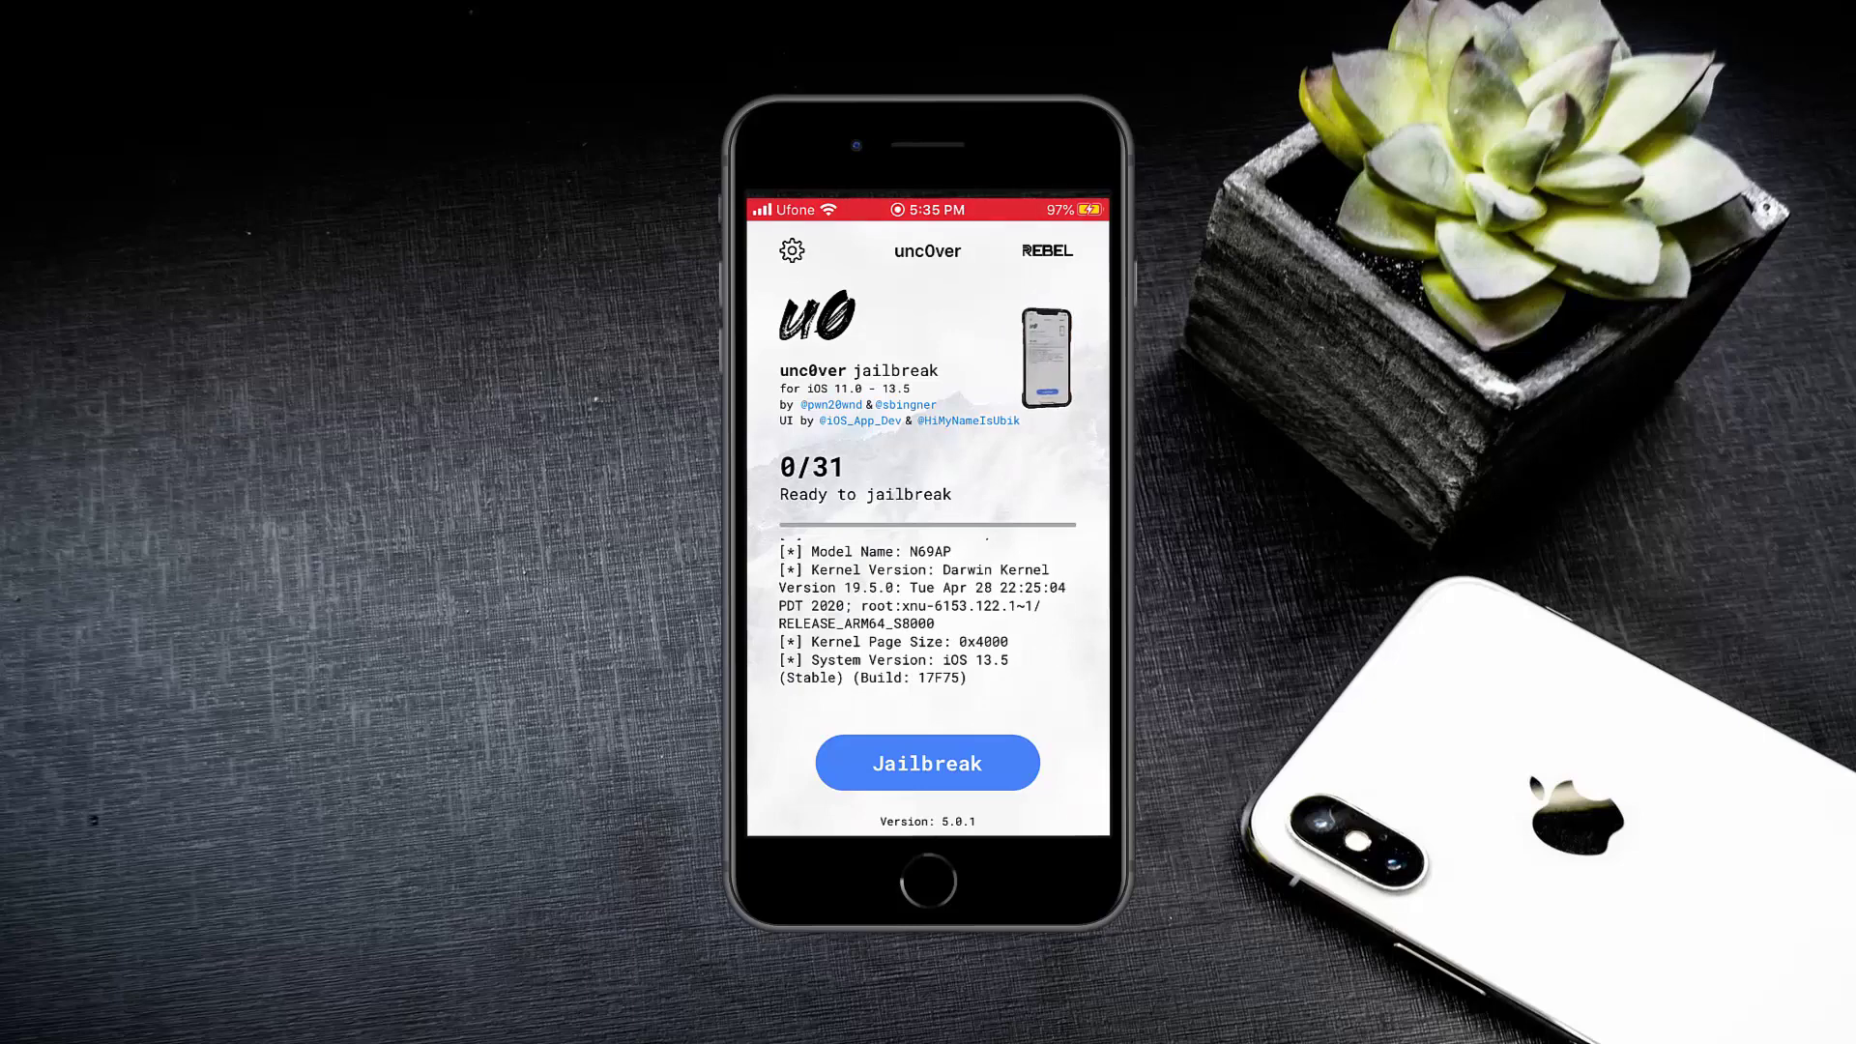
click(927, 763)
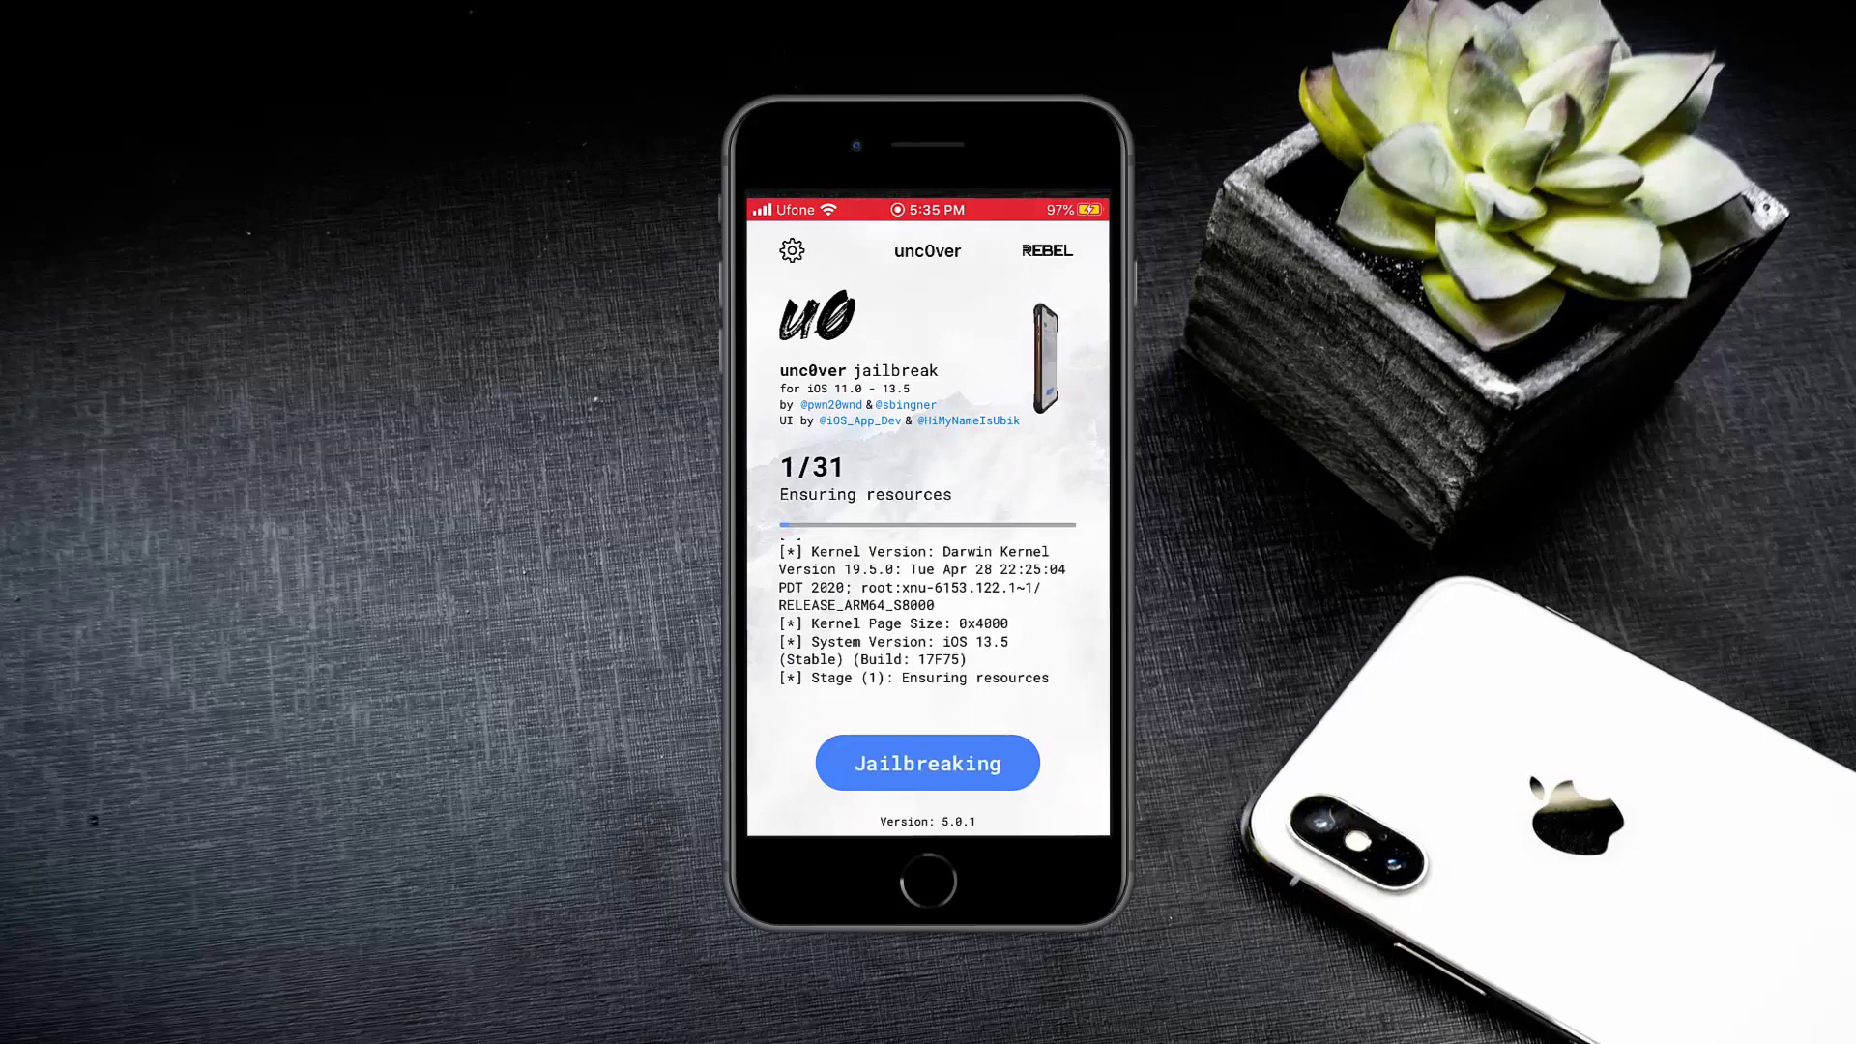
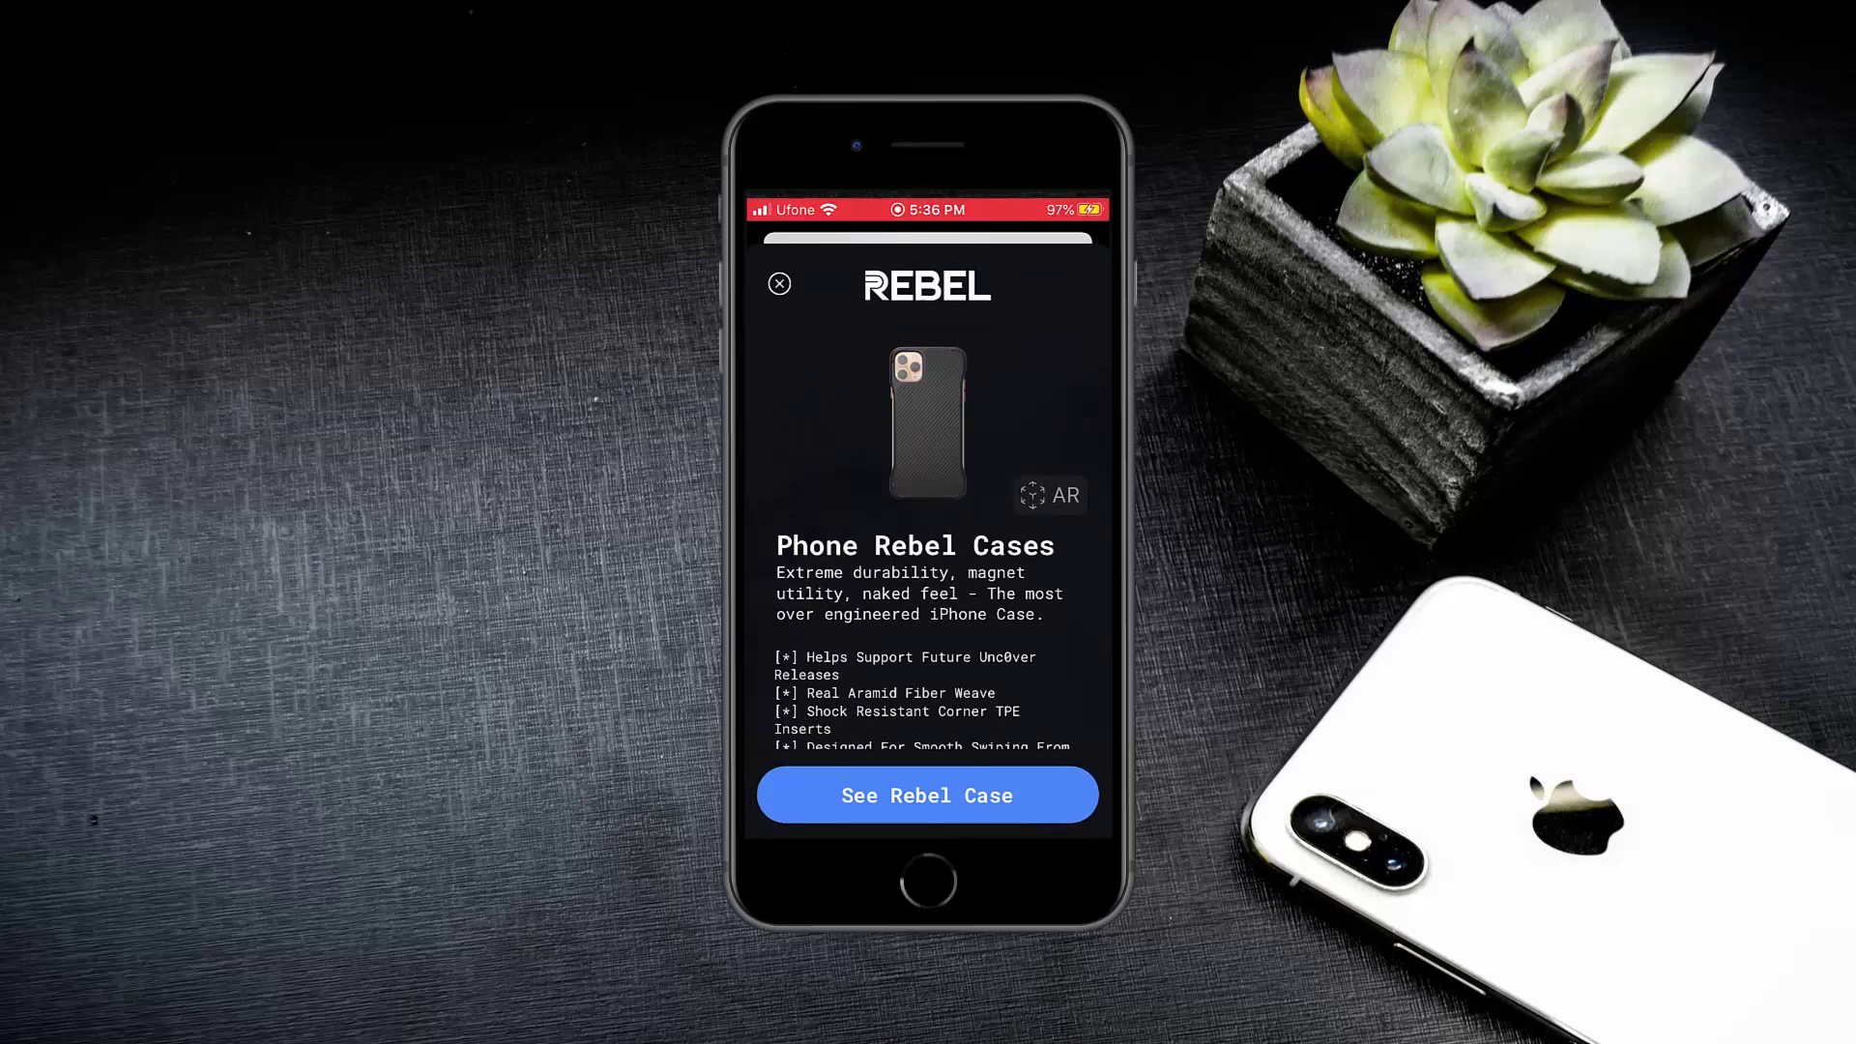
Close the Rebel case ad twice and let the jailbreak finish with 'Jailbreak Completed'.
click(779, 283)
click(779, 283)
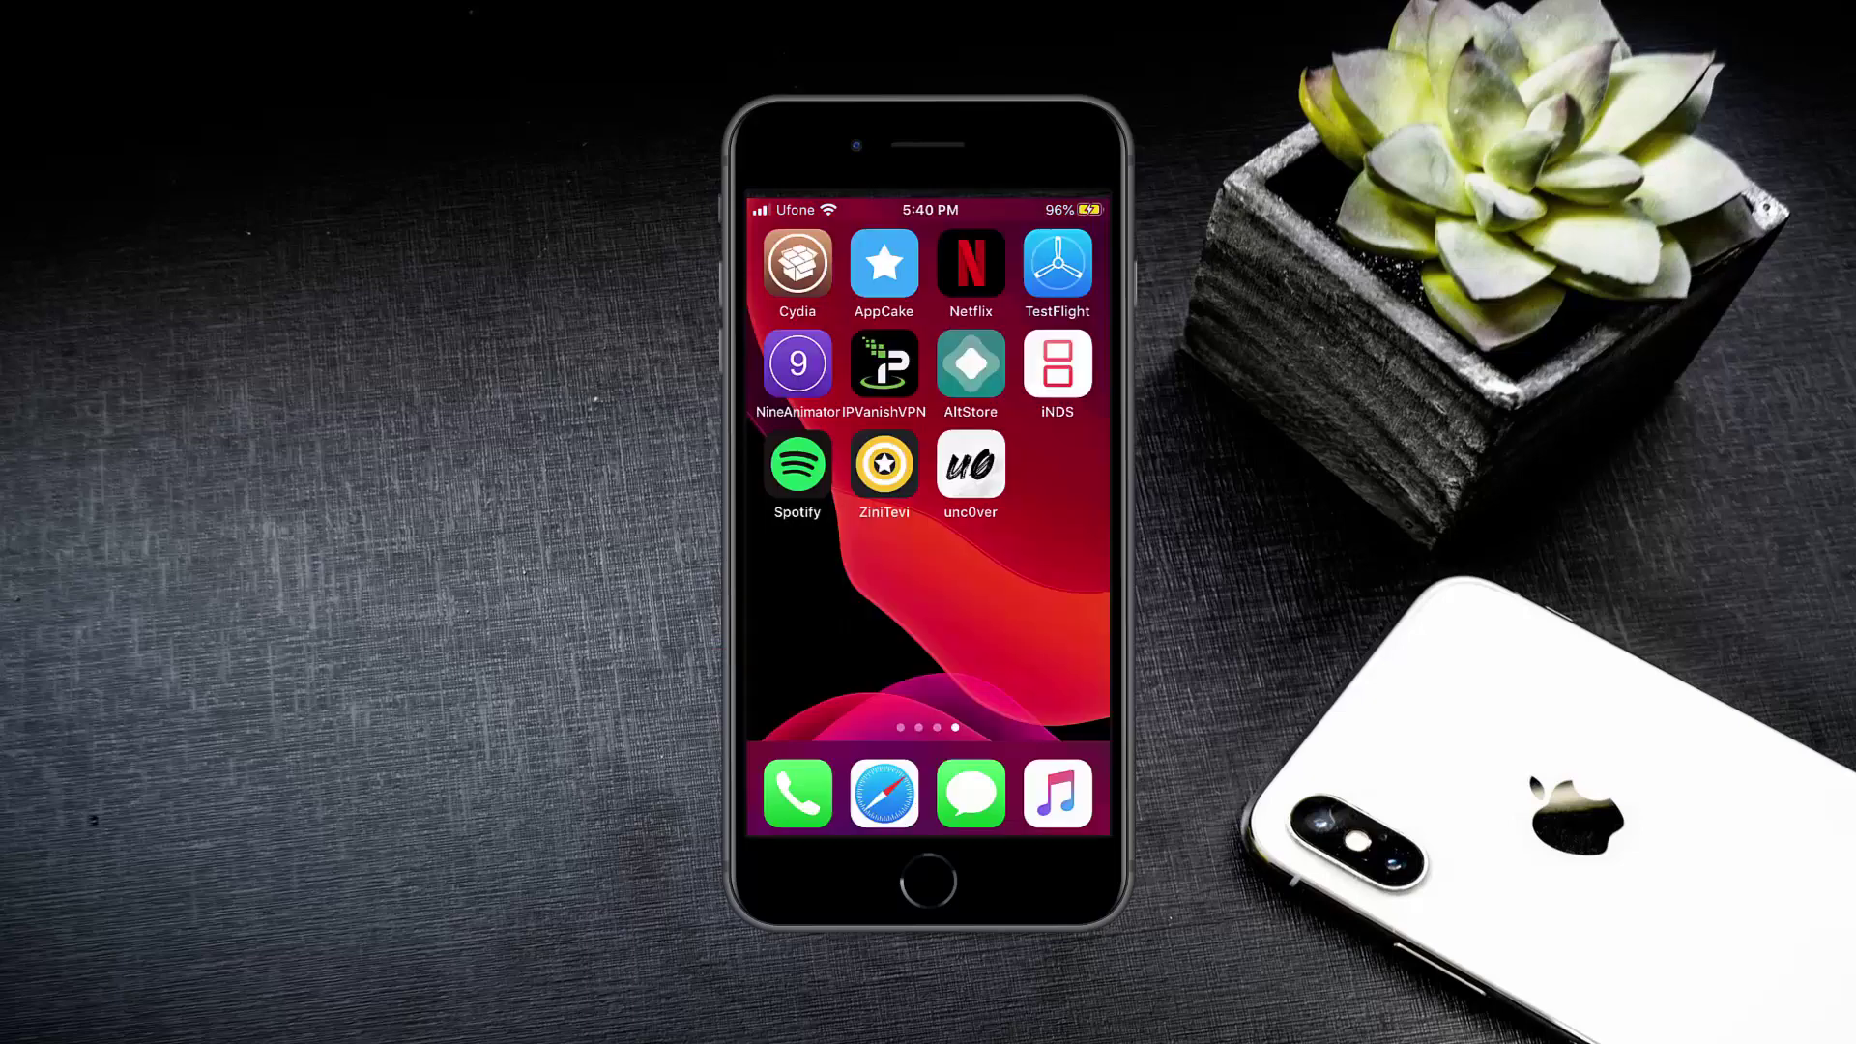
Browse Cydia's Home, Sources, Changes and Installed sections, then refresh AltStore and ZiniTevi signing.
click(798, 263)
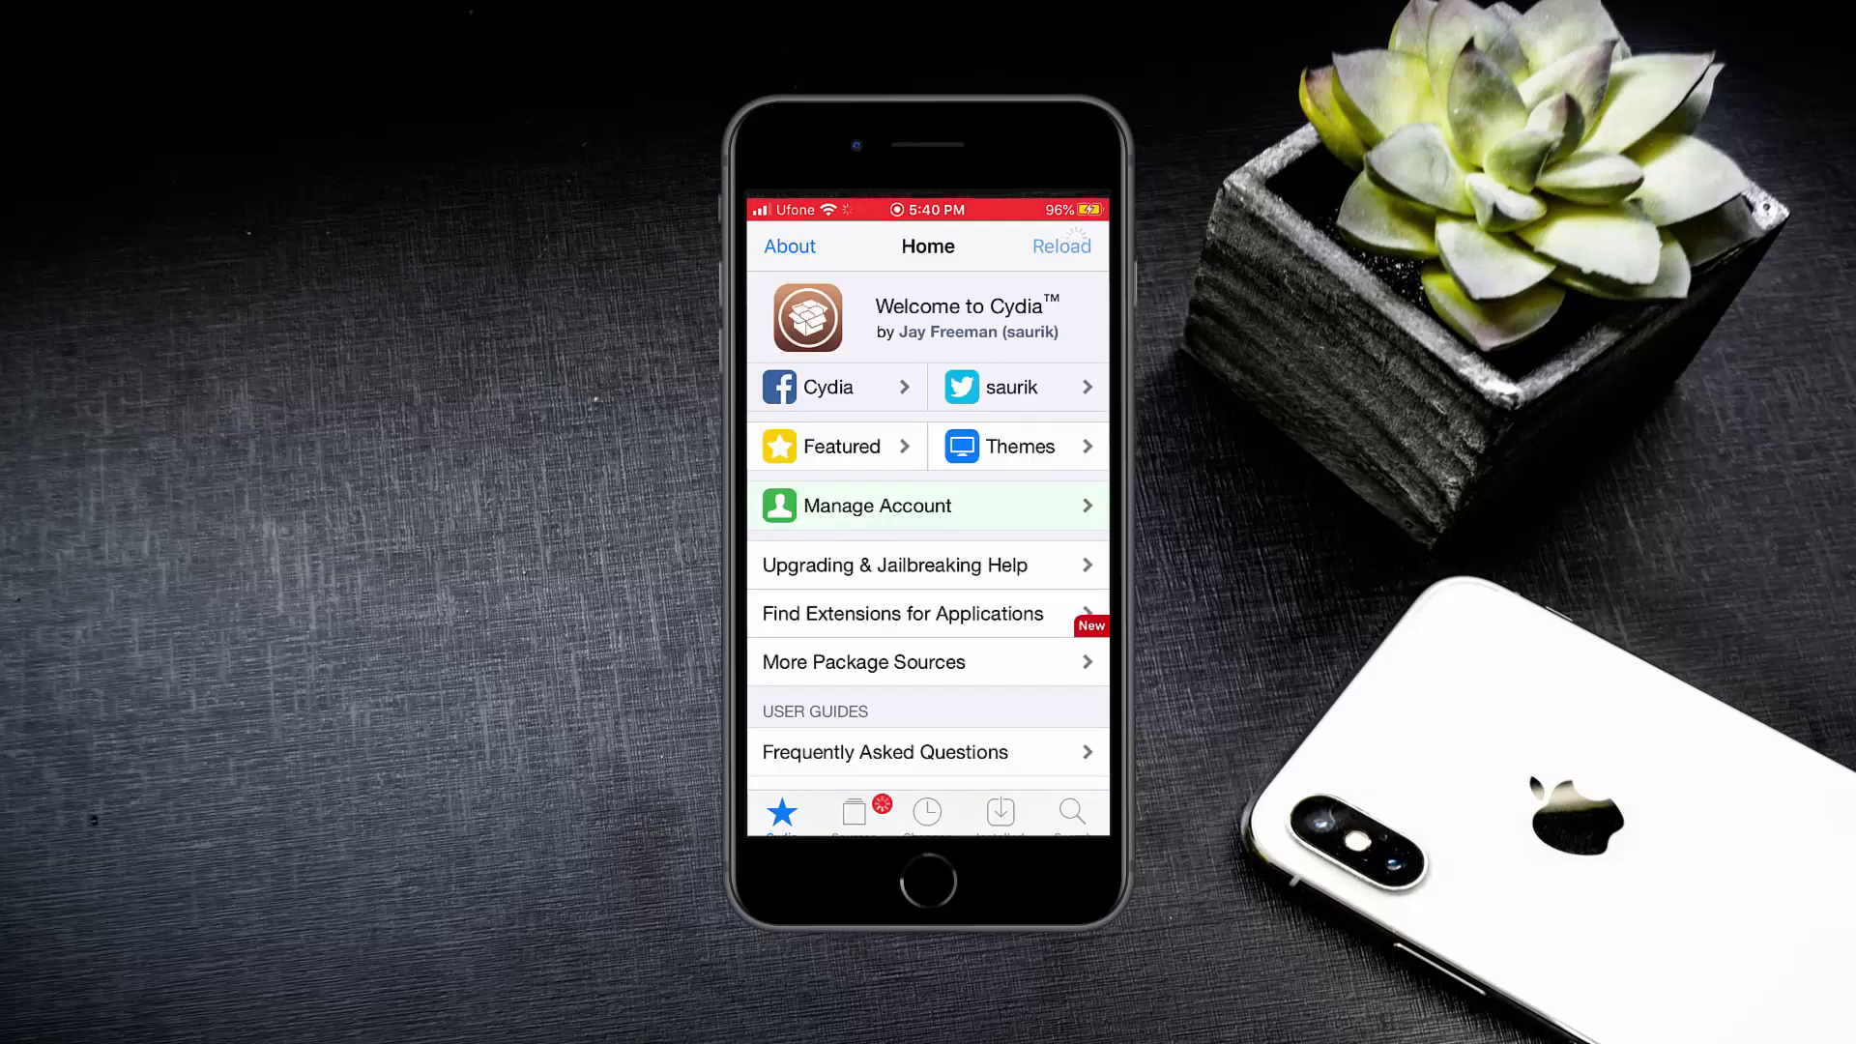
scroll(928, 542, down, 5)
scroll(928, 541, up, 5)
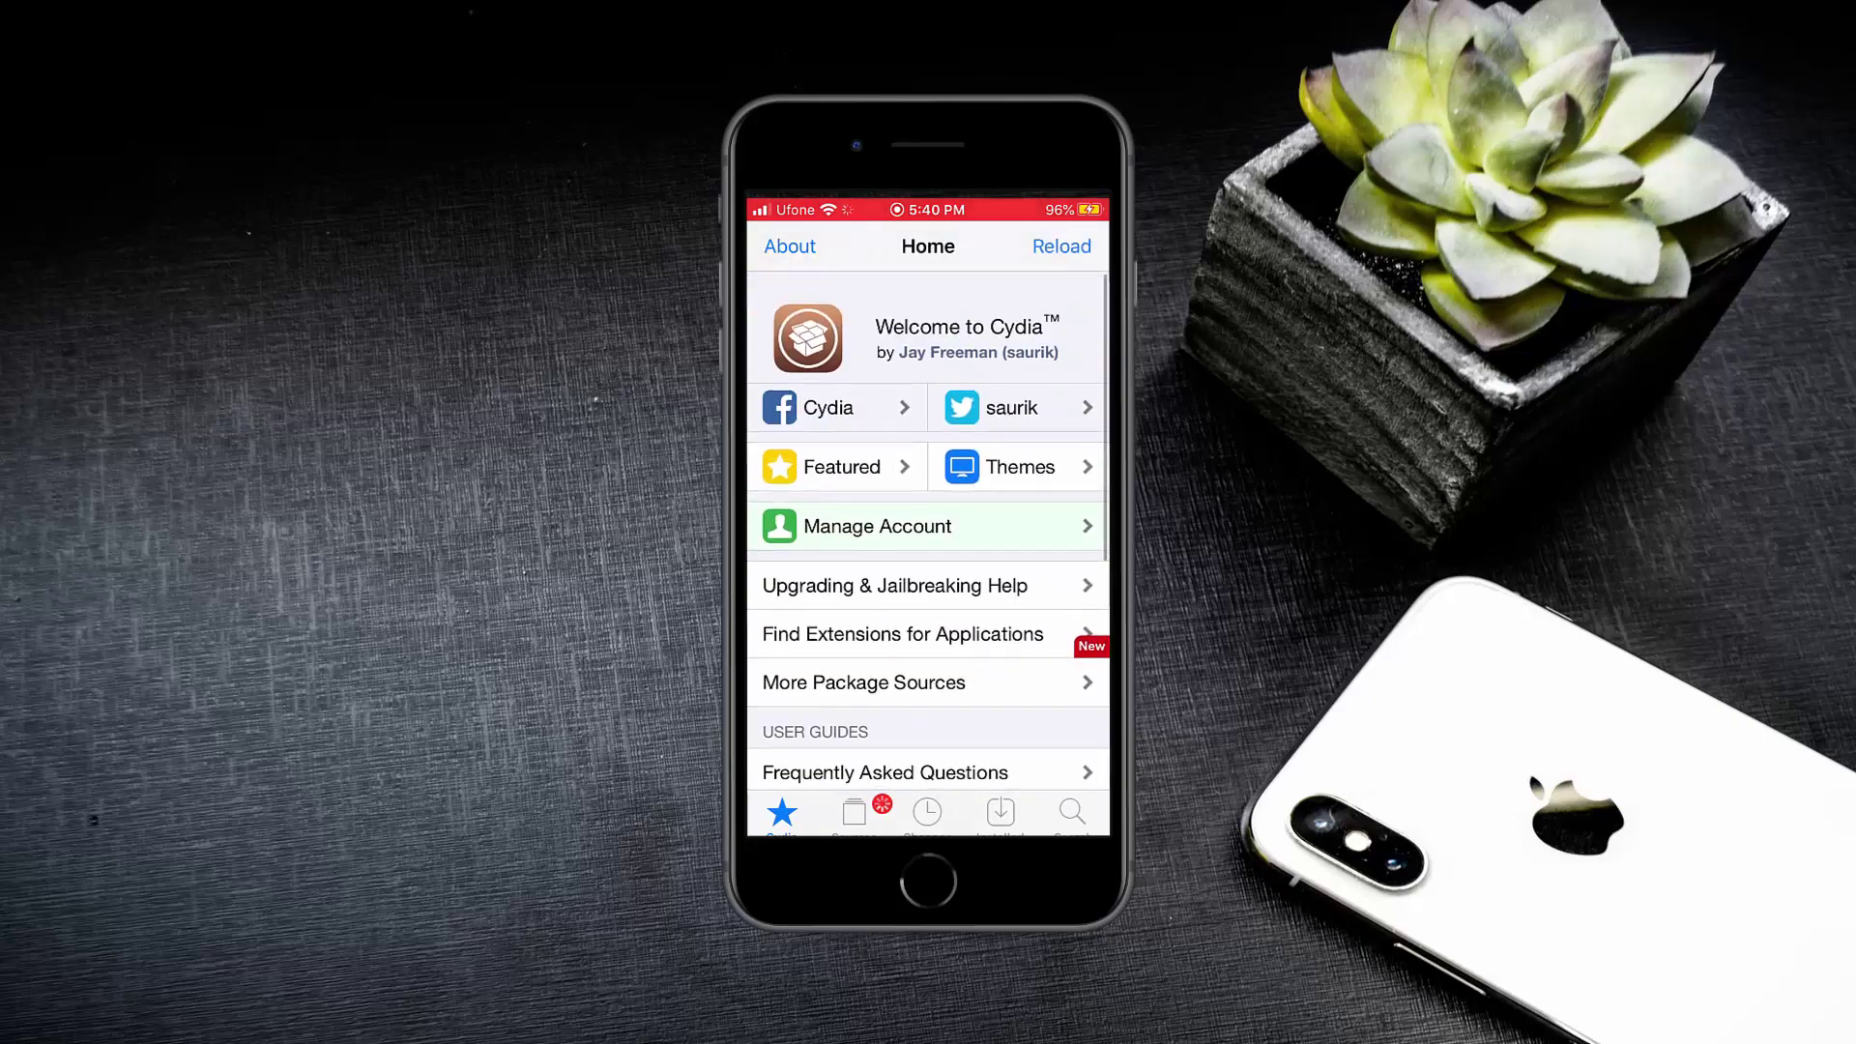
click(854, 812)
click(927, 812)
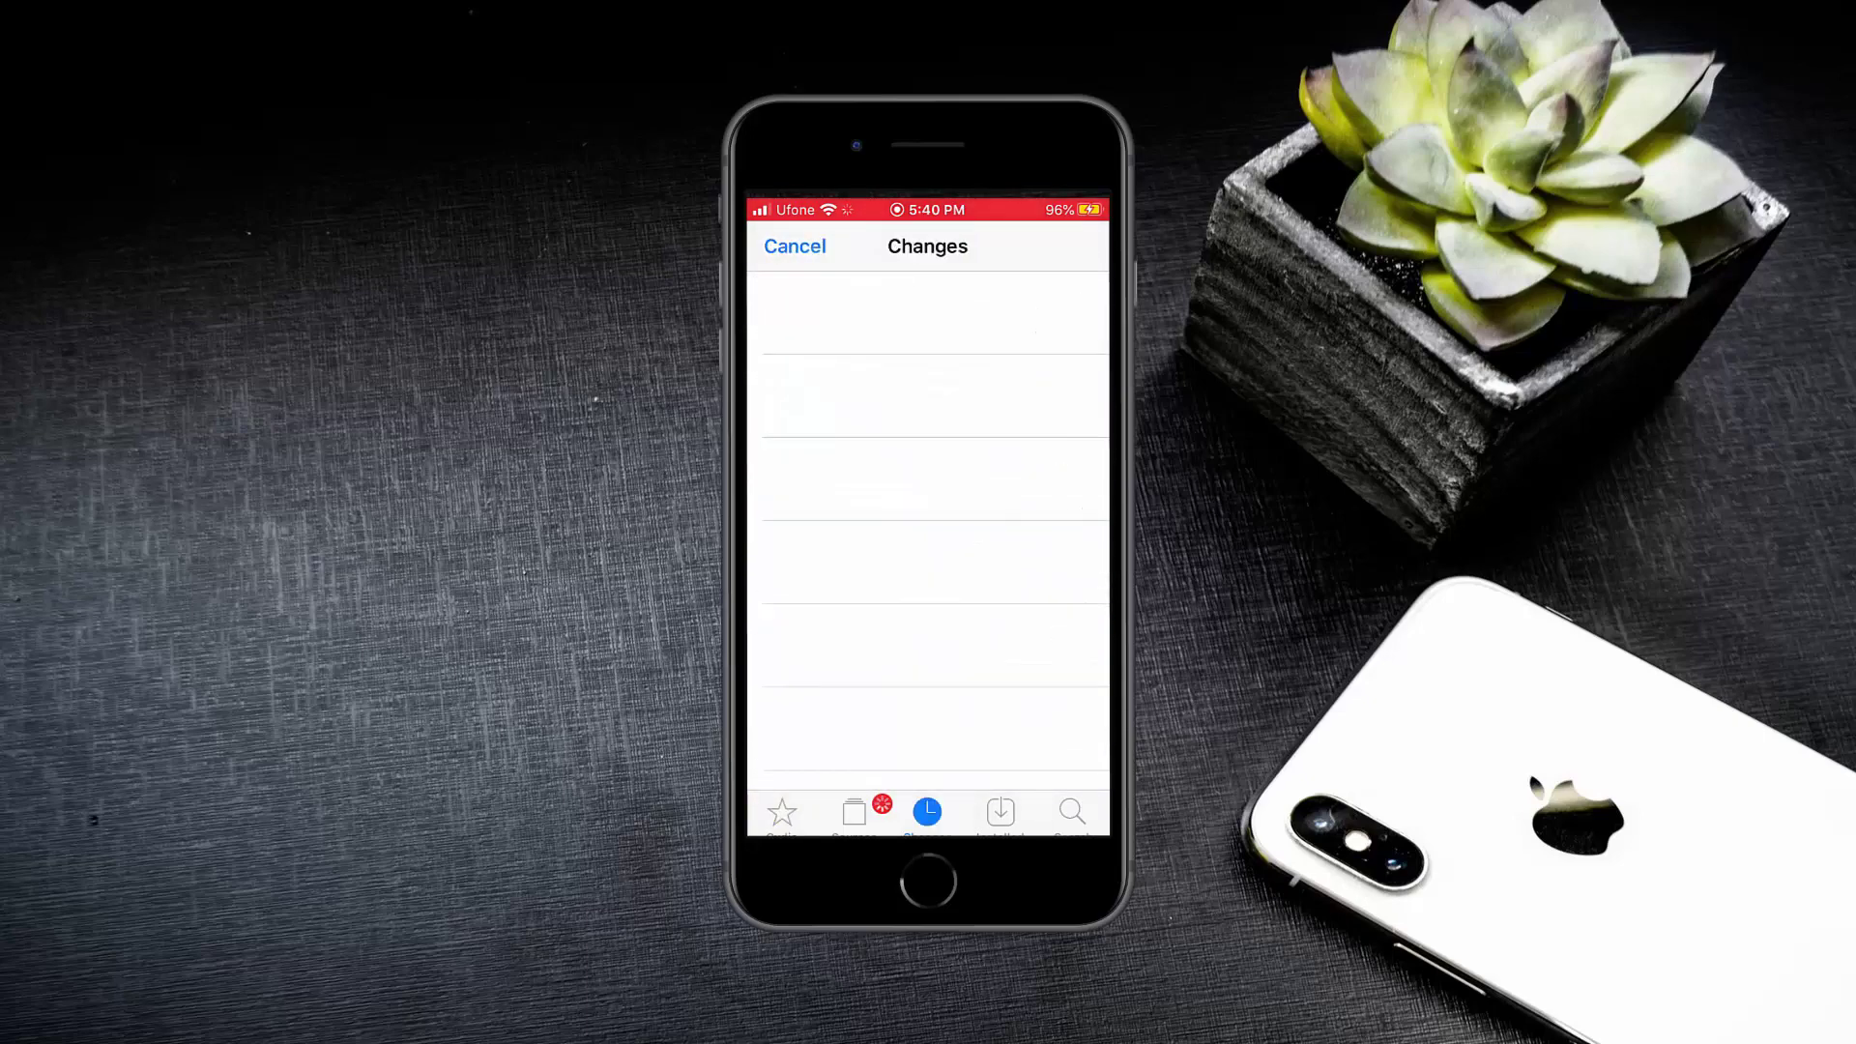
click(1000, 812)
click(782, 813)
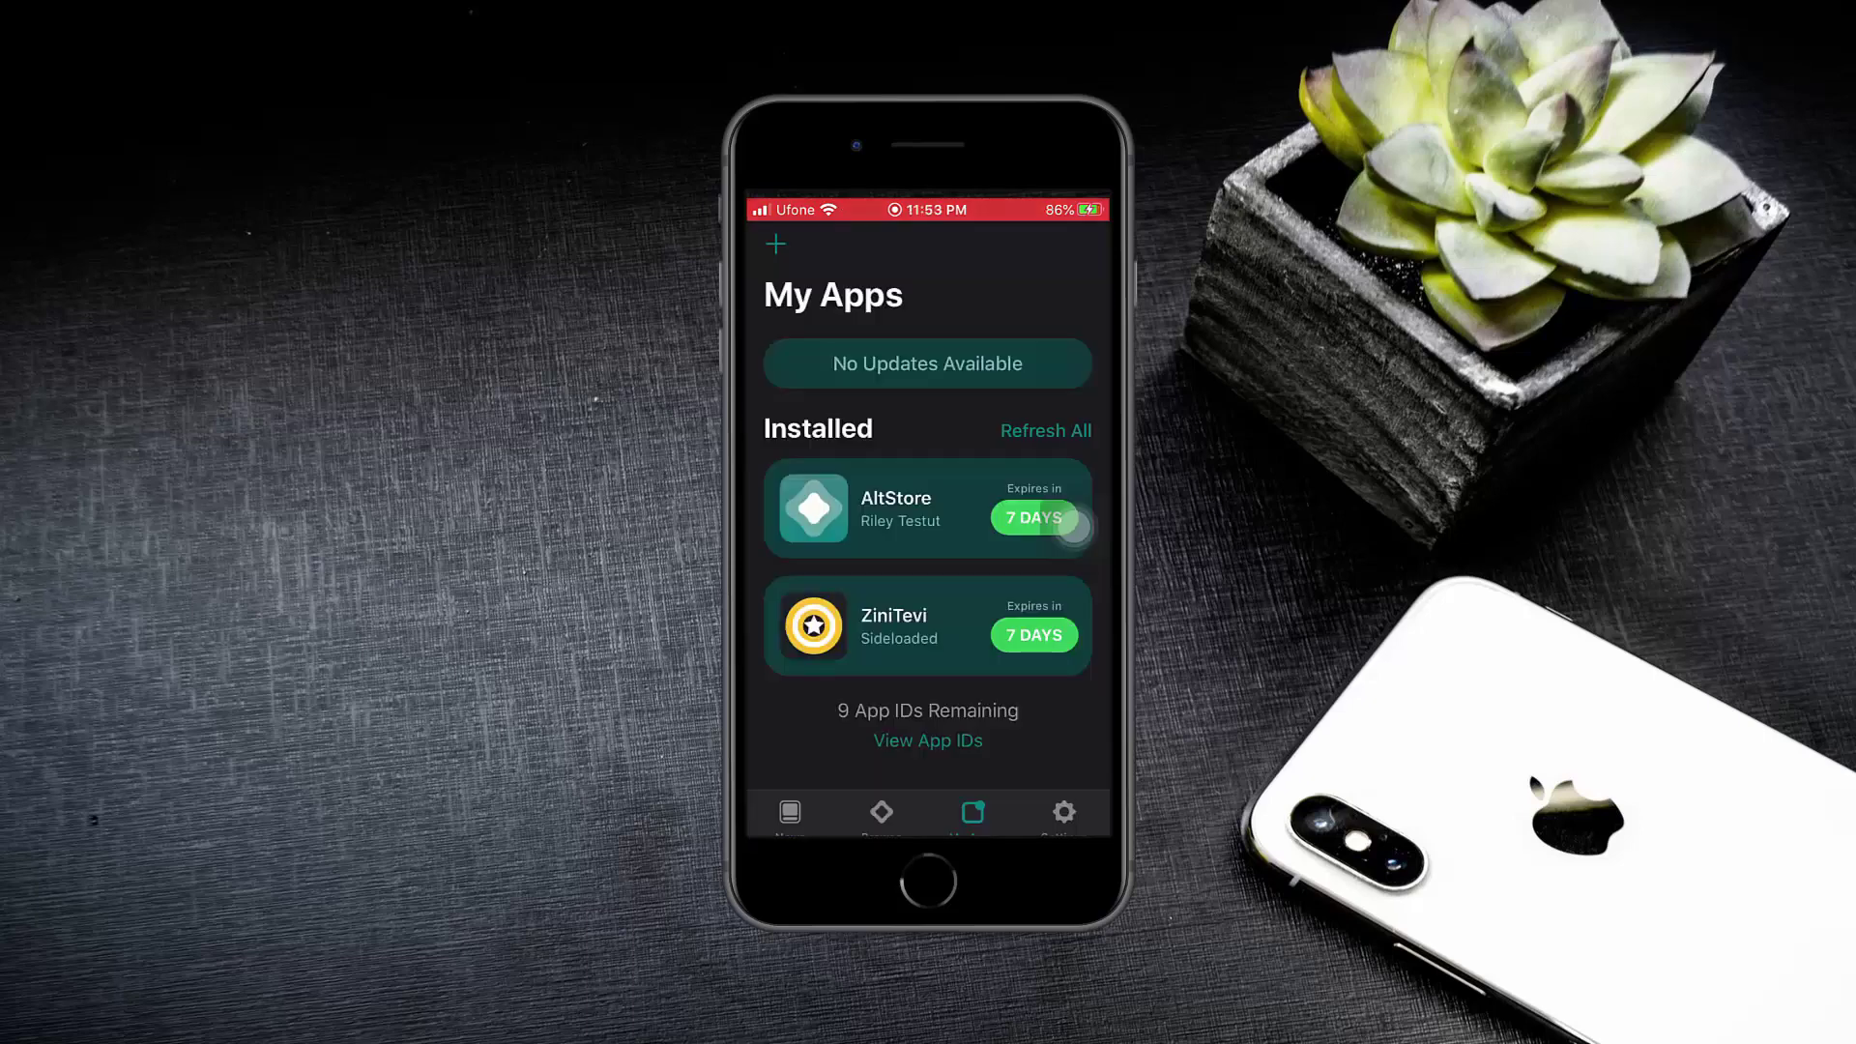
click(1073, 527)
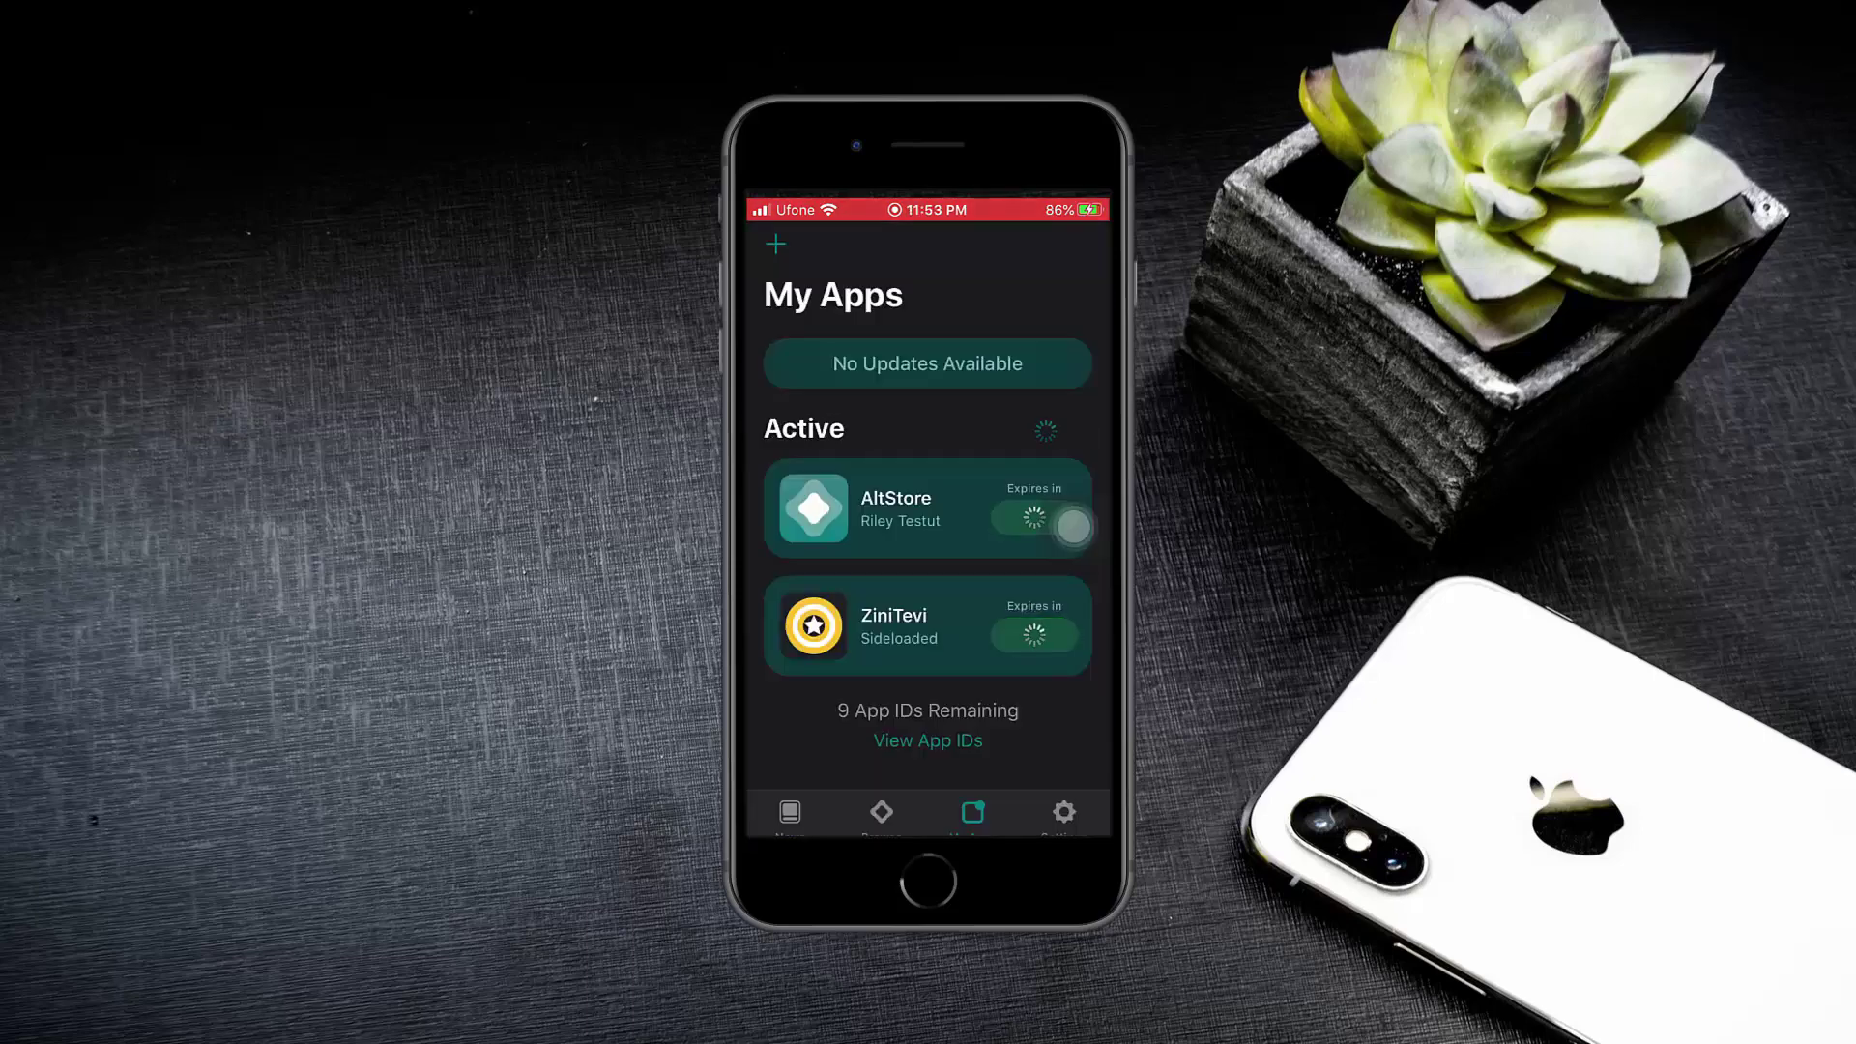